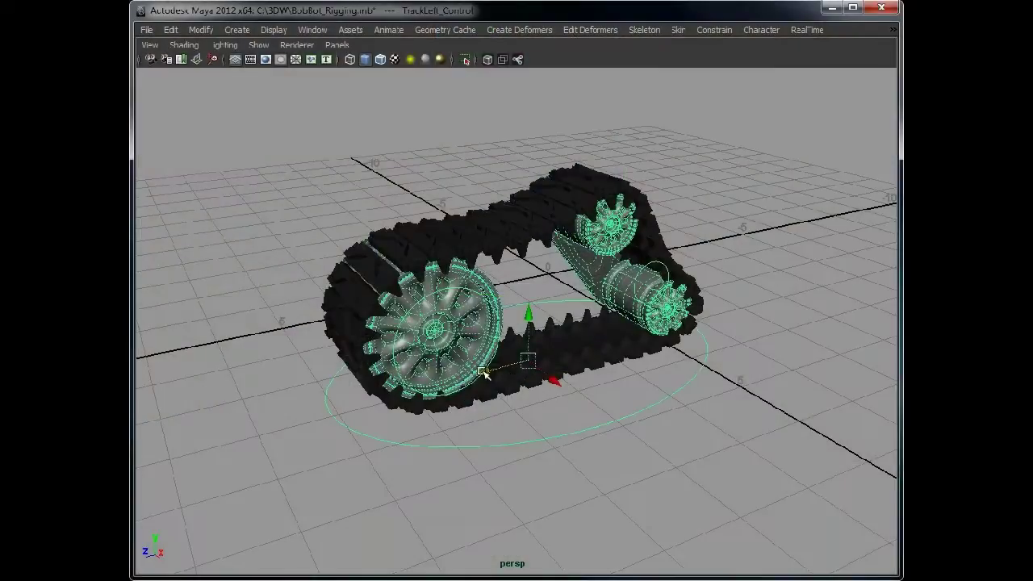
Step: Return the left track control to its starting position by setting its Translate Z to 0, and deselect it
{"action": "left_click_drag", "start_coordinate": [490, 373], "coordinate": [361, 382], "text": "alt"}
{"action": "key", "text": "ctrl+z"}
{"action": "key", "text": "ctrl+space"}
{"action": "double_click", "coordinate": [829, 155]}
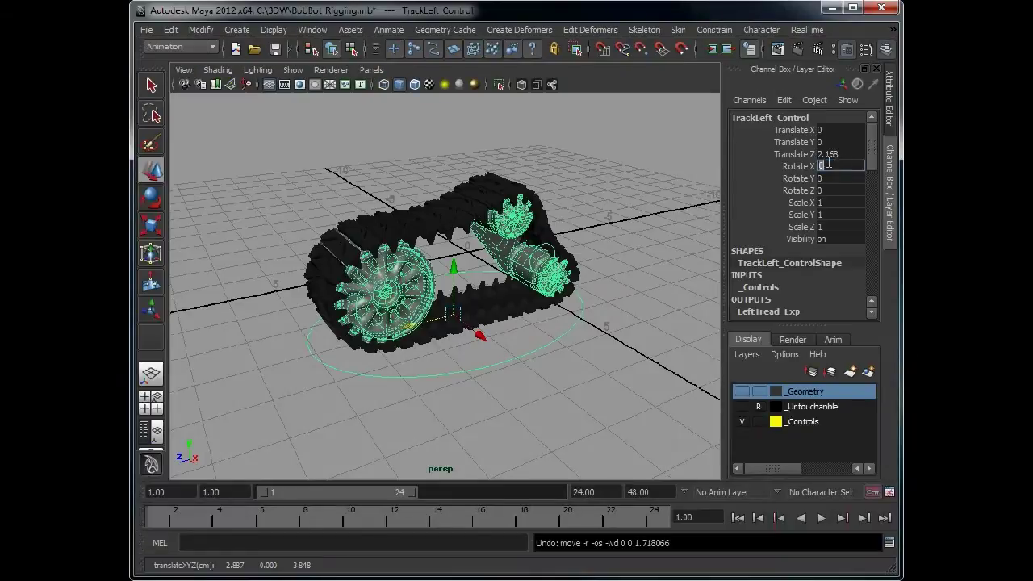
{"action": "type", "text": "0"}
{"action": "key", "text": "Return"}
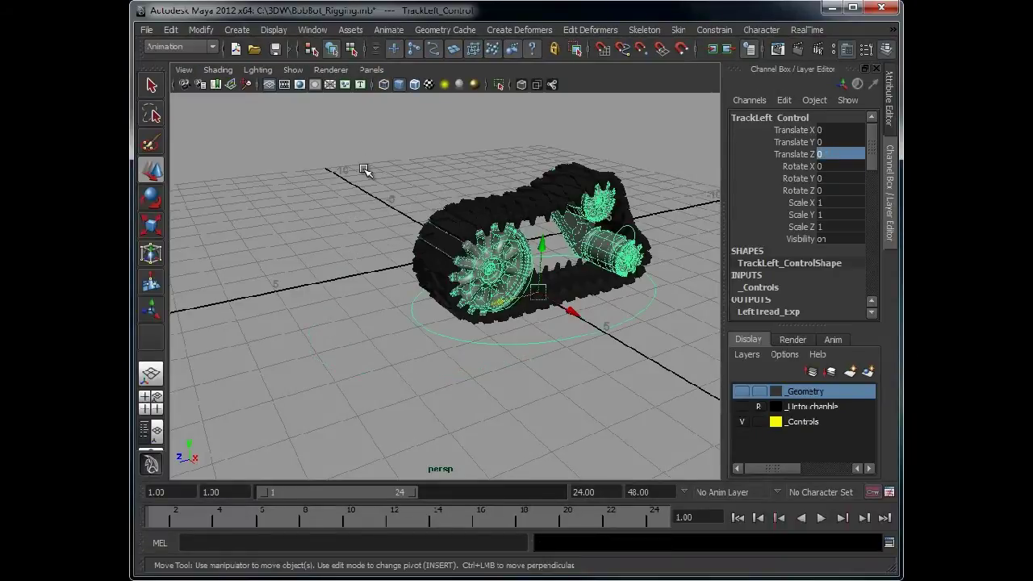
{"action": "left_click", "coordinate": [376, 172]}
Step: Examine the transform values of the left front wheel
{"action": "middle_click_drag", "start_coordinate": [595, 272], "coordinate": [518, 274], "text": "alt"}
{"action": "right_click_drag", "start_coordinate": [517, 275], "coordinate": [552, 269], "text": "alt"}
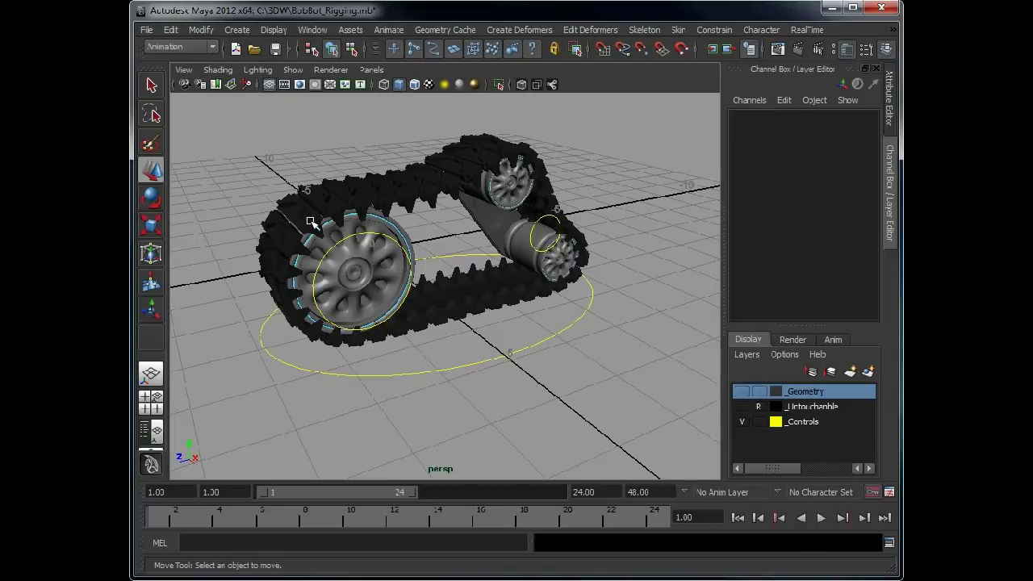
{"action": "left_click", "coordinate": [357, 275]}
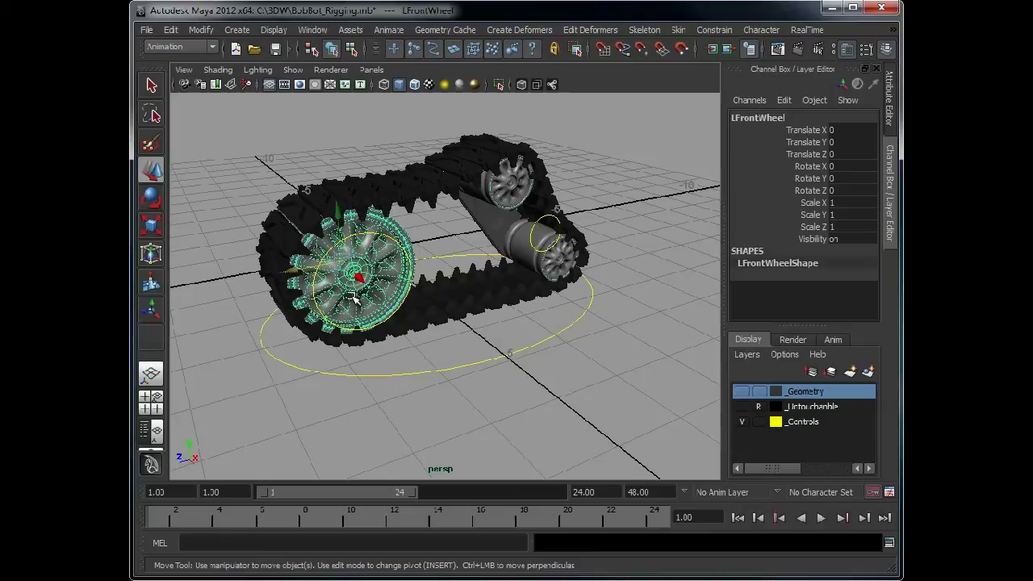
{"action": "left_click", "coordinate": [350, 138]}
Step: In the side view, measure the front wheel's diameter vertically from its upper to its lower edge with the Distance Tool
{"action": "key", "text": "space"}
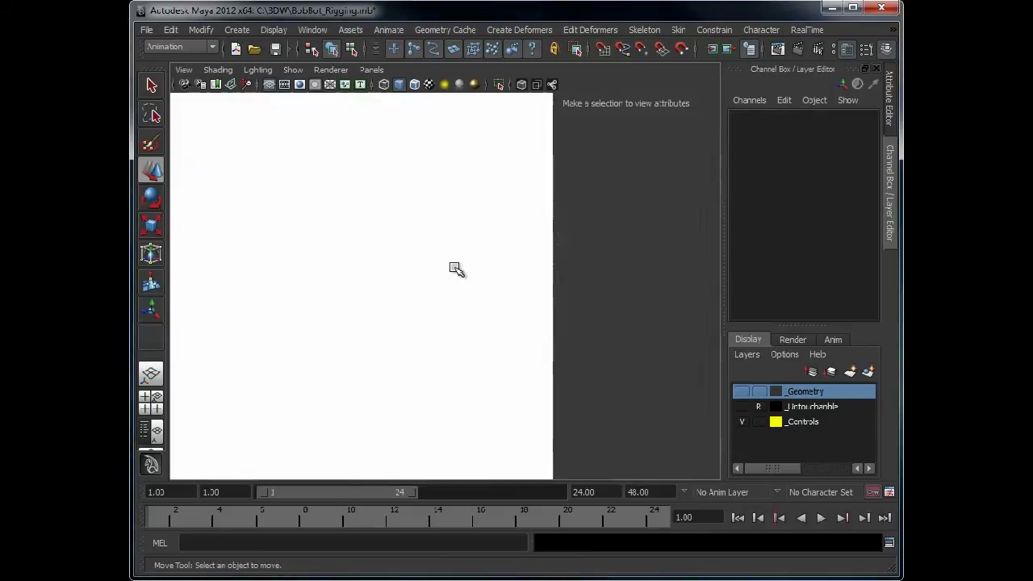
{"action": "key", "text": "space"}
{"action": "middle_click_drag", "start_coordinate": [346, 312], "coordinate": [439, 316], "text": "alt"}
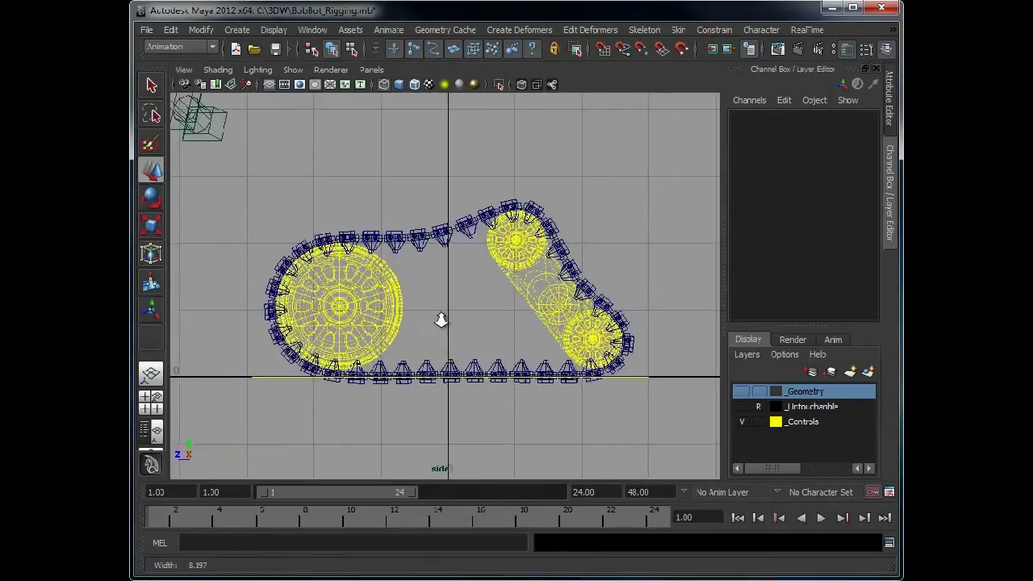
{"action": "left_click", "coordinate": [236, 30]}
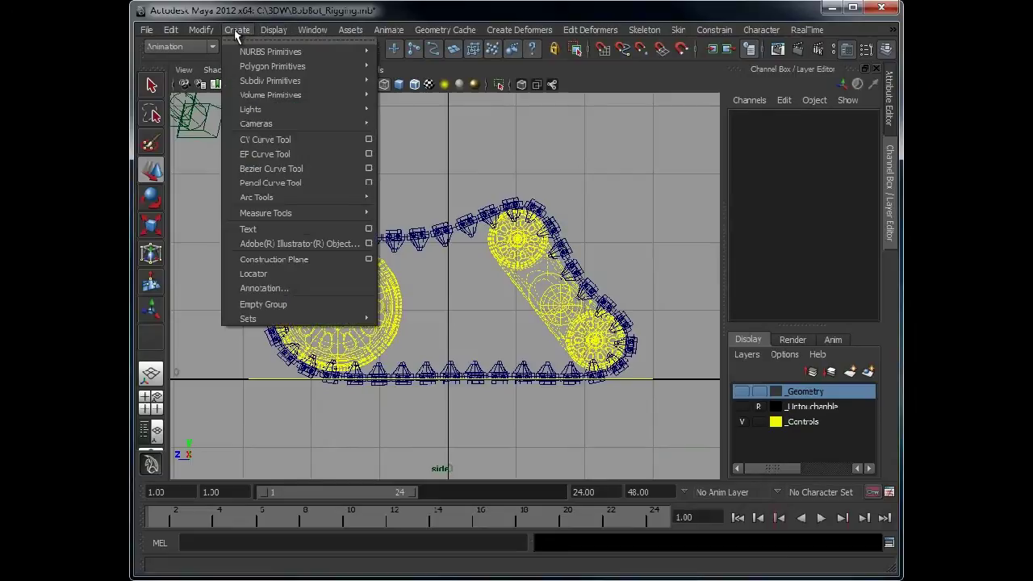
{"action": "mouse_move", "coordinate": [284, 214]}
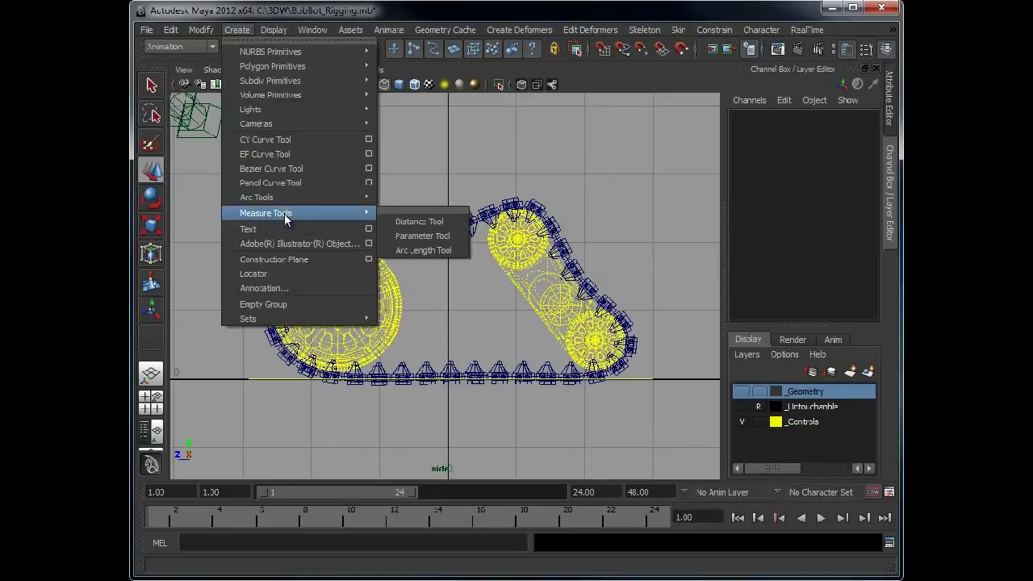
{"action": "left_click", "coordinate": [417, 217]}
{"action": "middle_click_drag", "start_coordinate": [335, 300], "coordinate": [418, 266], "text": "alt"}
{"action": "right_click_drag", "start_coordinate": [428, 267], "coordinate": [646, 270], "text": "alt"}
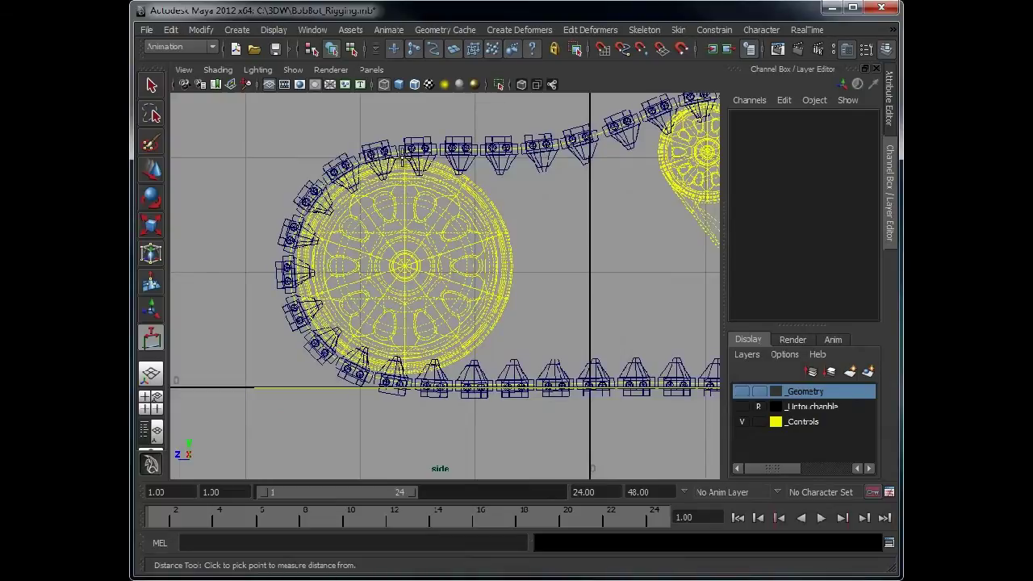
{"action": "left_click", "coordinate": [404, 158]}
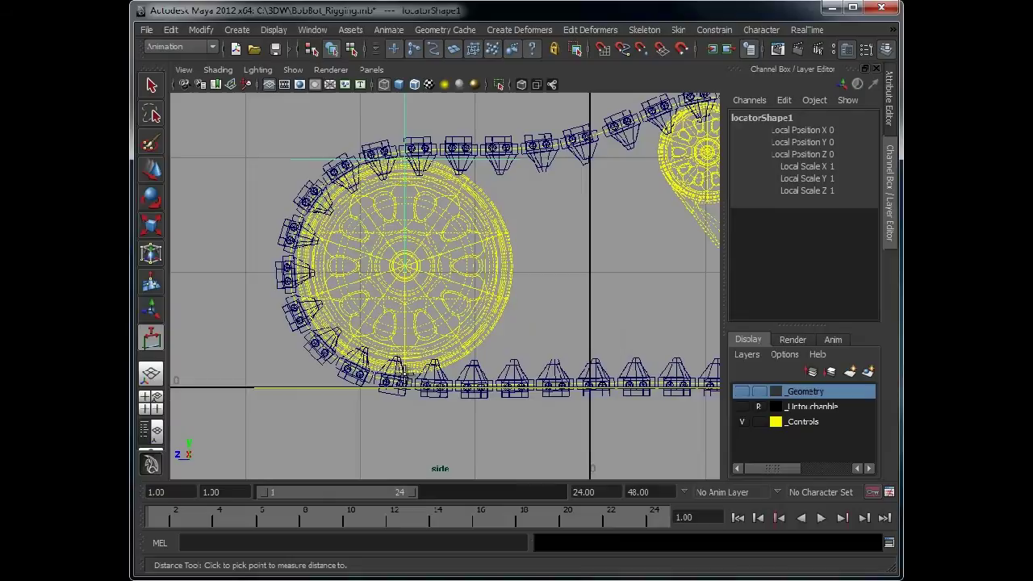
{"action": "left_click", "coordinate": [405, 375]}
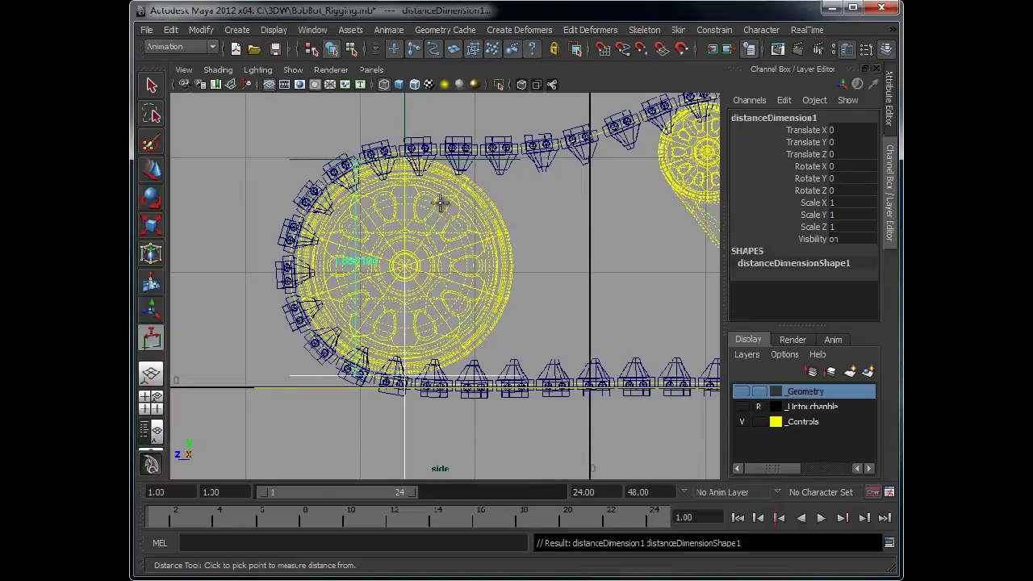
Step: Measure the small upper wheel's diameter vertically from its upper to its lower edge with the Distance Tool
{"action": "middle_click_drag", "start_coordinate": [573, 234], "coordinate": [367, 322], "text": "alt"}
{"action": "right_click_drag", "start_coordinate": [366, 322], "coordinate": [370, 320], "text": "alt"}
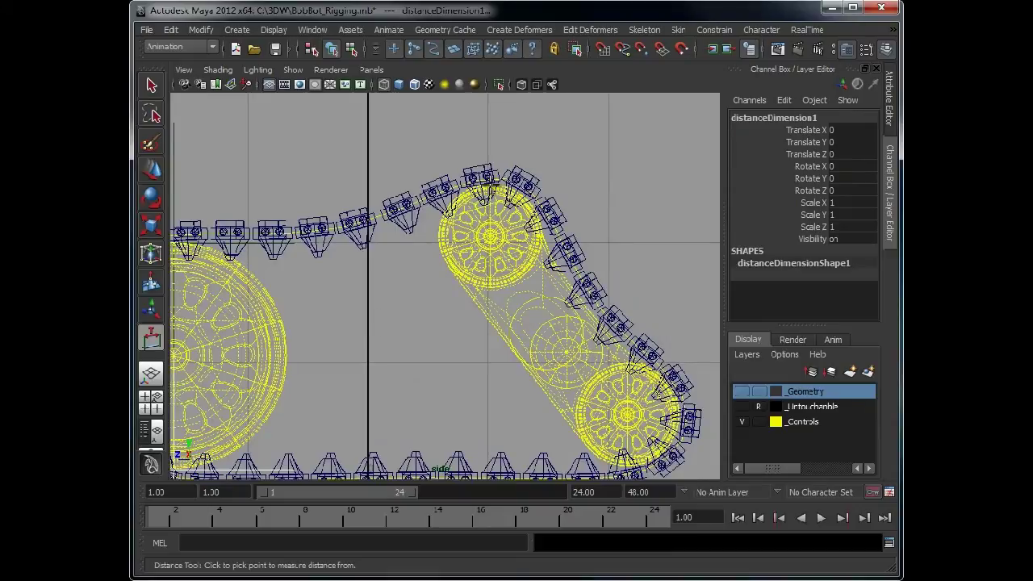
{"action": "left_click", "coordinate": [489, 187]}
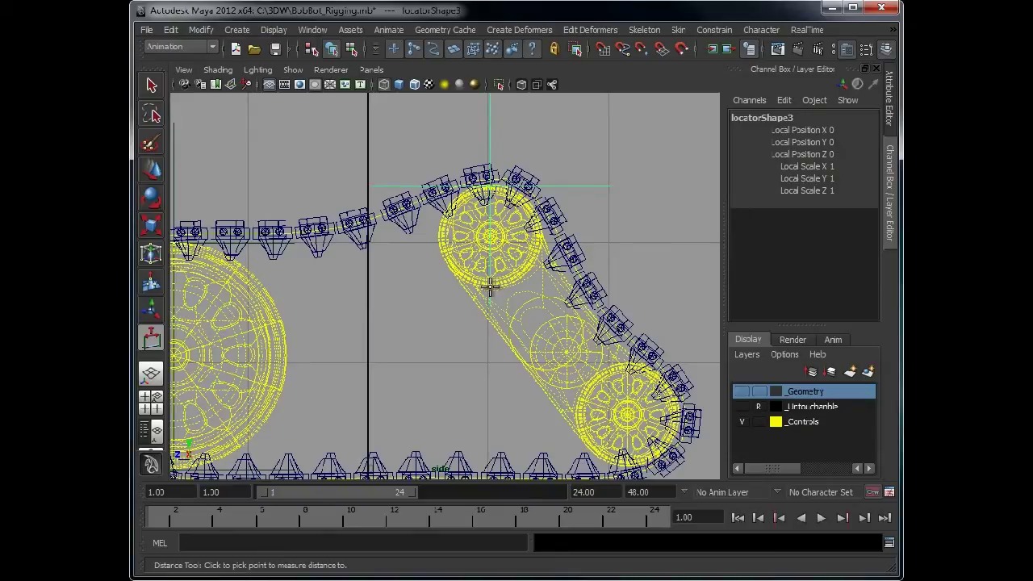
{"action": "left_click", "coordinate": [489, 285]}
{"action": "key", "text": "w"}
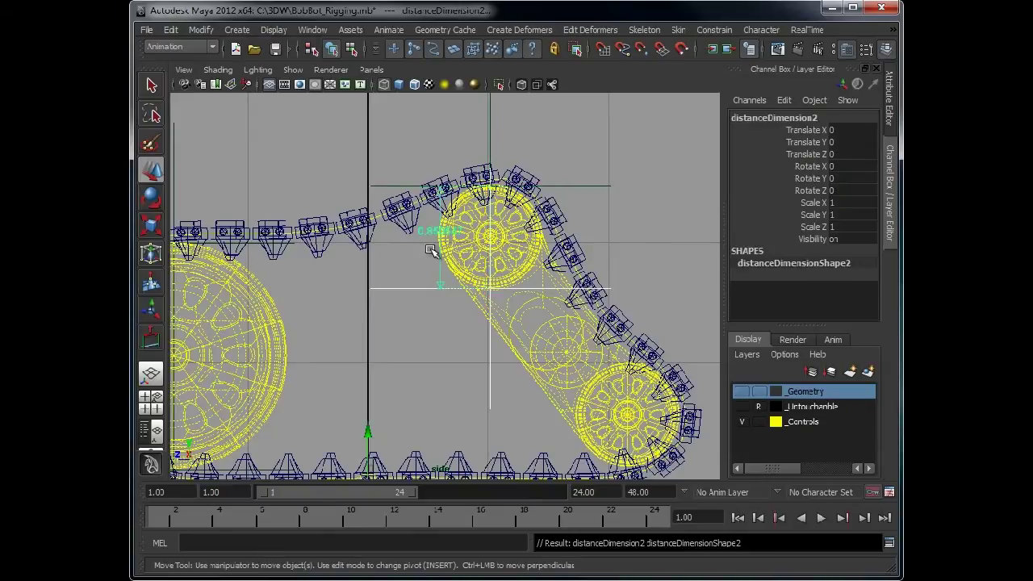
{"action": "left_click", "coordinate": [393, 153]}
{"action": "key", "text": "space"}
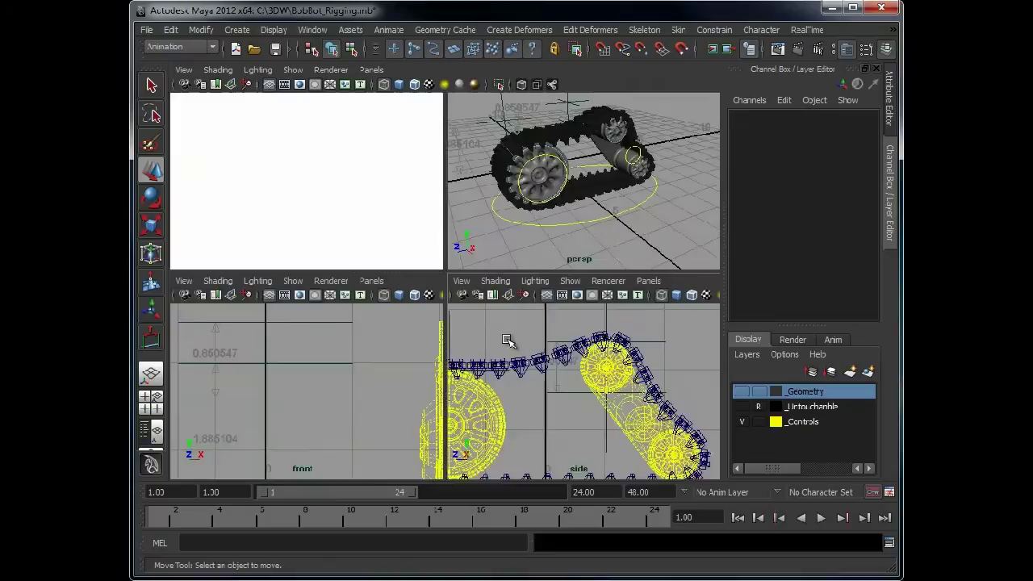
Step: Return to the perspective view and open the Expression Editor, enlarged and placed so the front wheel stays visible
{"action": "key", "text": "space"}
{"action": "middle_click_drag", "start_coordinate": [440, 228], "coordinate": [501, 282], "text": "alt"}
{"action": "left_click", "coordinate": [310, 33]}
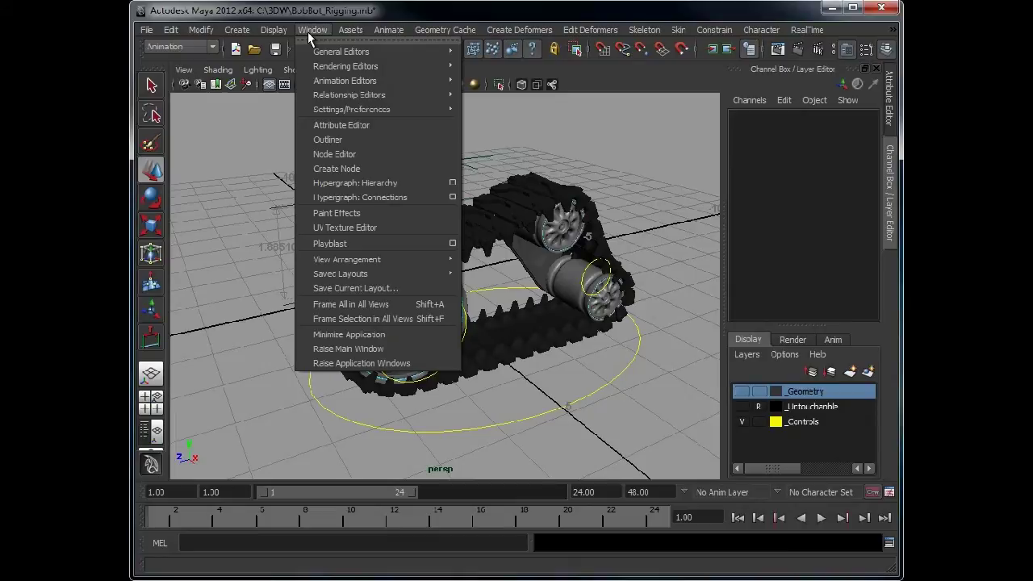
{"action": "mouse_move", "coordinate": [363, 81]}
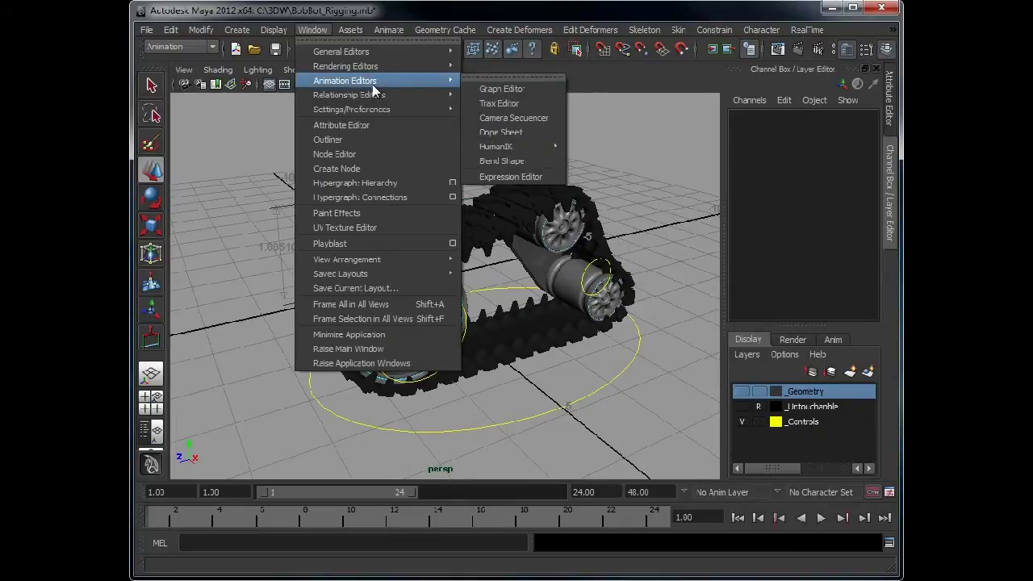
{"action": "left_click", "coordinate": [511, 179]}
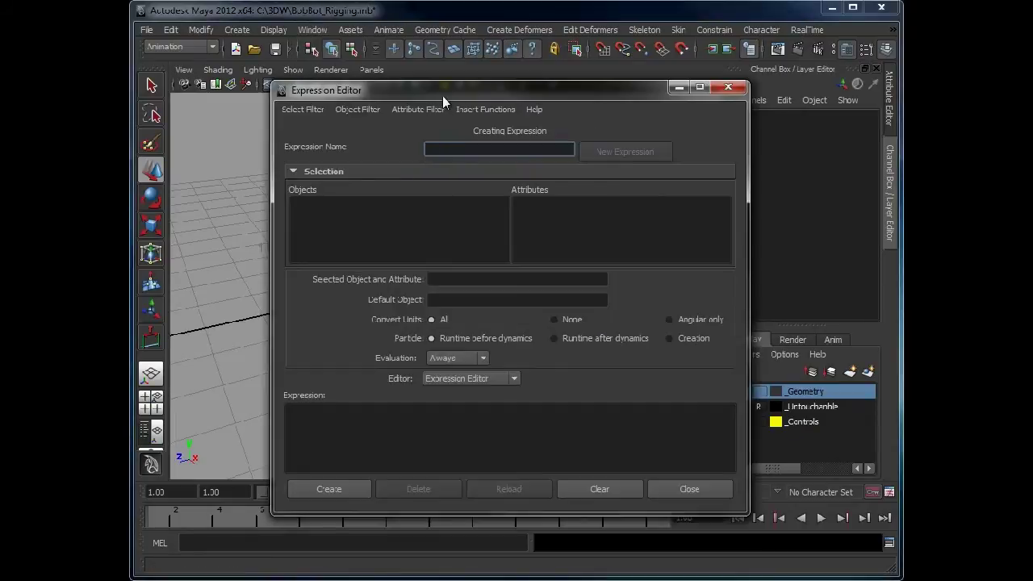
{"action": "left_click_drag", "start_coordinate": [442, 96], "coordinate": [586, 46]}
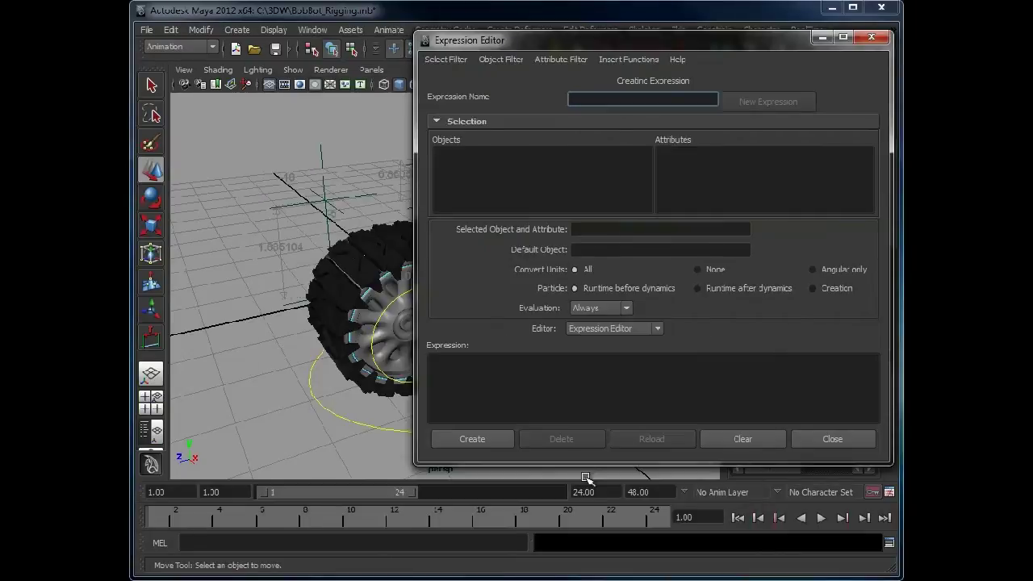
{"action": "left_click_drag", "start_coordinate": [586, 478], "coordinate": [586, 554]}
Step: Select the left track control and filter the Expression Editor by expression name
{"action": "left_click", "coordinate": [450, 59]}
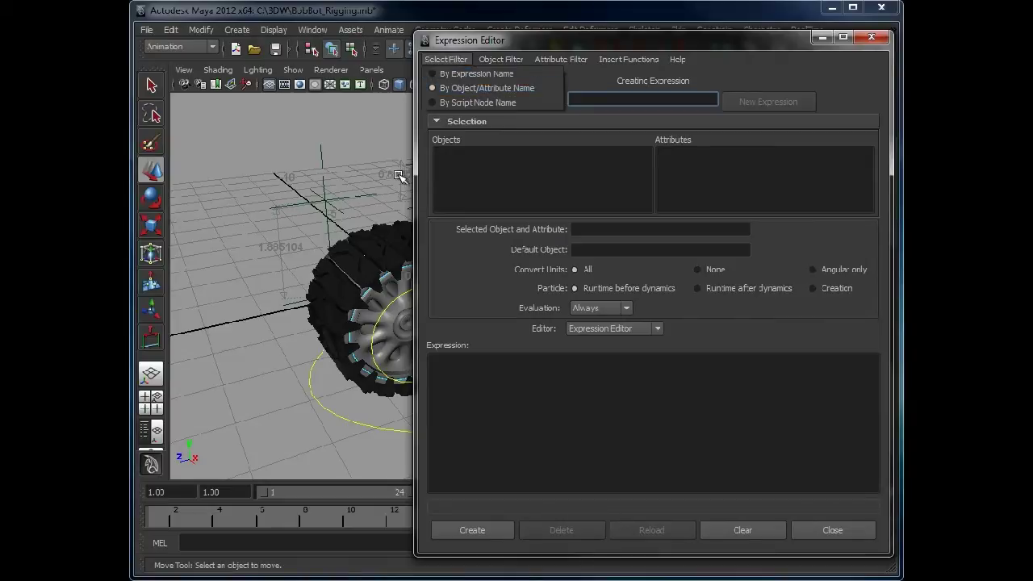
{"action": "left_click", "coordinate": [320, 165]}
{"action": "left_click", "coordinate": [529, 380]}
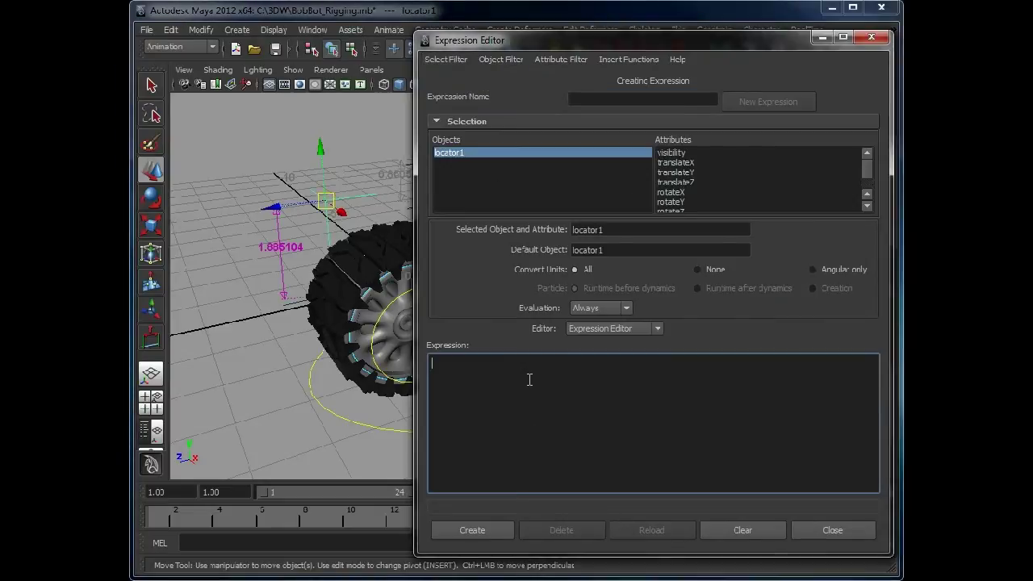
{"action": "type", "text": "loca"}
{"action": "left_click_drag", "start_coordinate": [292, 367], "coordinate": [326, 387]}
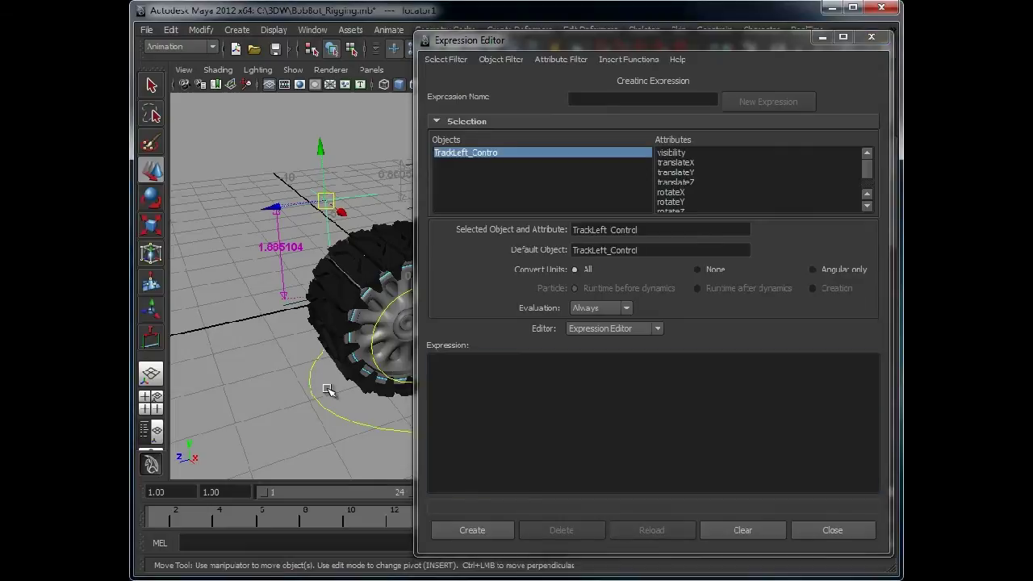
{"action": "left_click", "coordinate": [447, 60]}
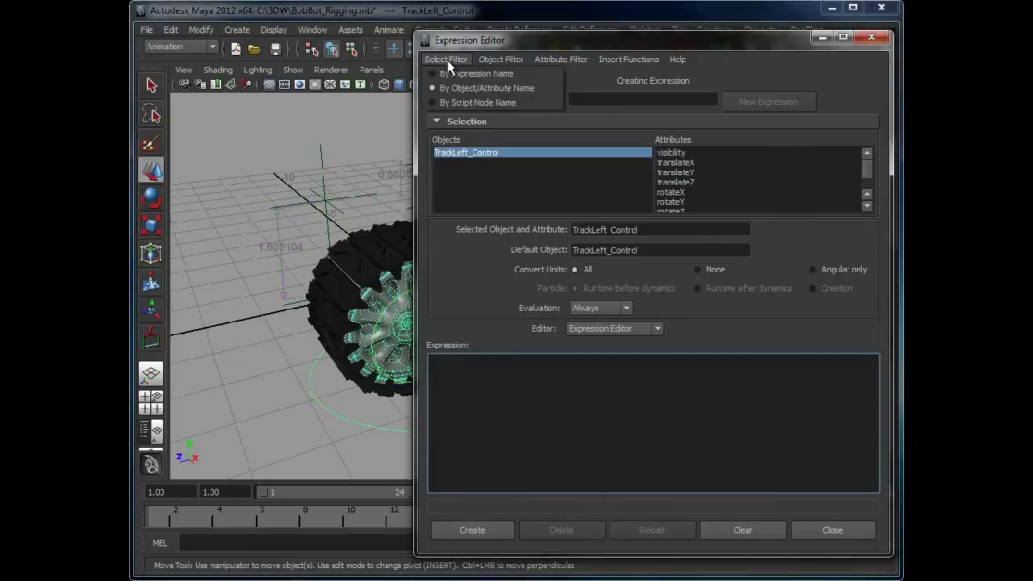
{"action": "left_click", "coordinate": [450, 75]}
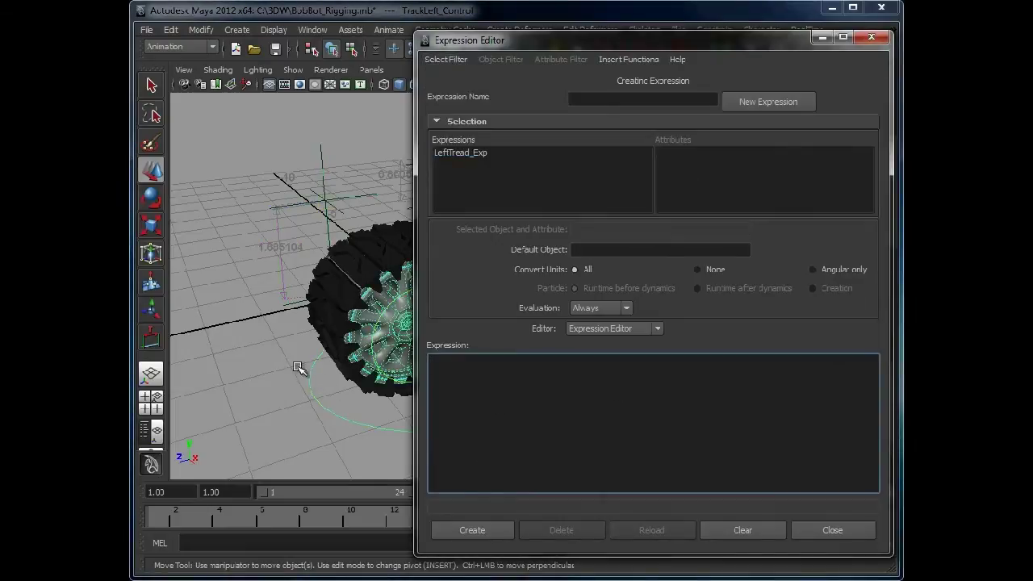
Step: Check the left front wheel's name and start a new expression with "LFrontWheel.rotateX = ()"
{"action": "left_click", "coordinate": [456, 390]}
{"action": "middle_click_drag", "start_coordinate": [342, 275], "coordinate": [275, 271], "text": "alt"}
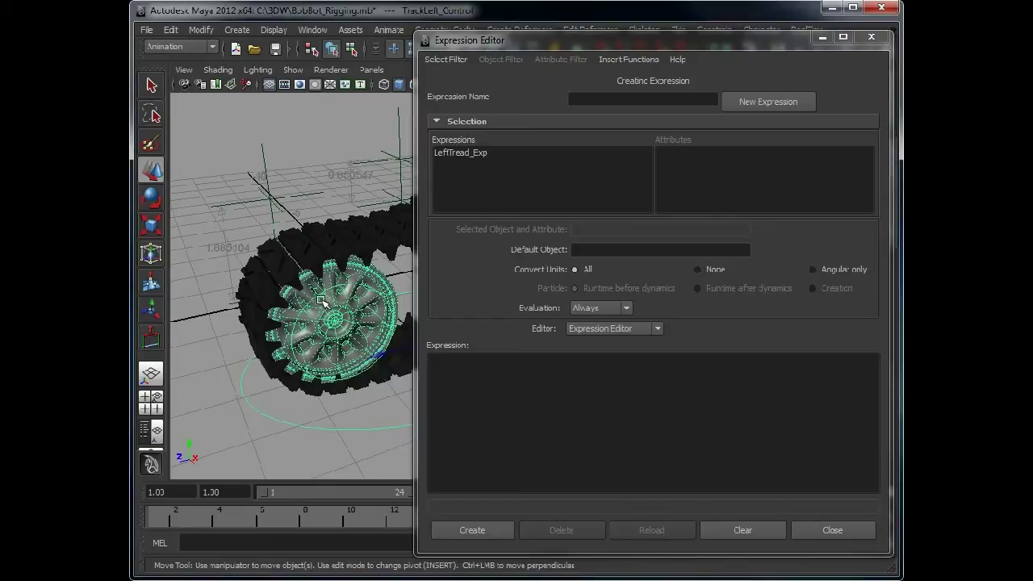
{"action": "left_click", "coordinate": [377, 275]}
{"action": "left_click", "coordinate": [374, 275]}
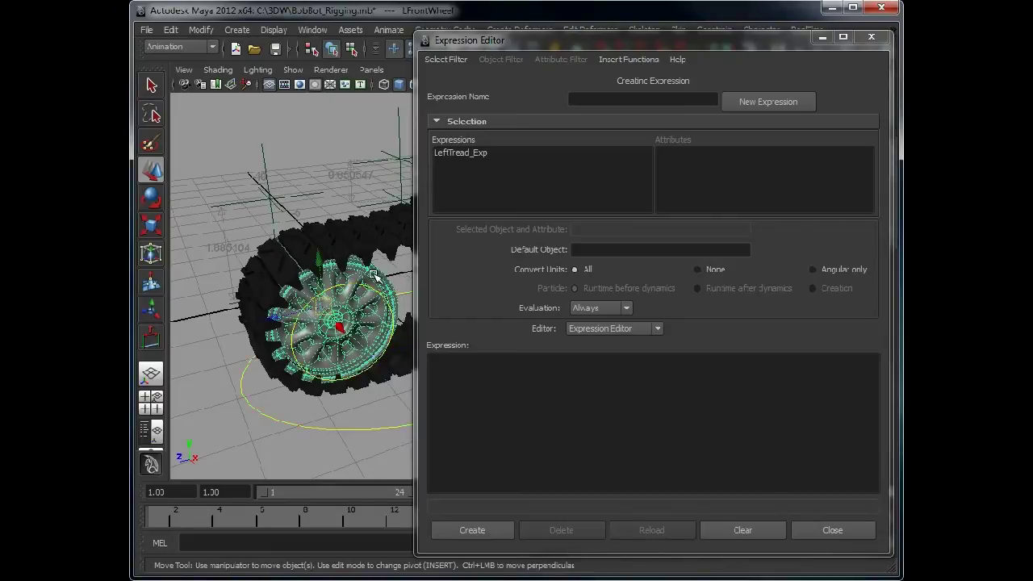
{"action": "left_click", "coordinate": [499, 377]}
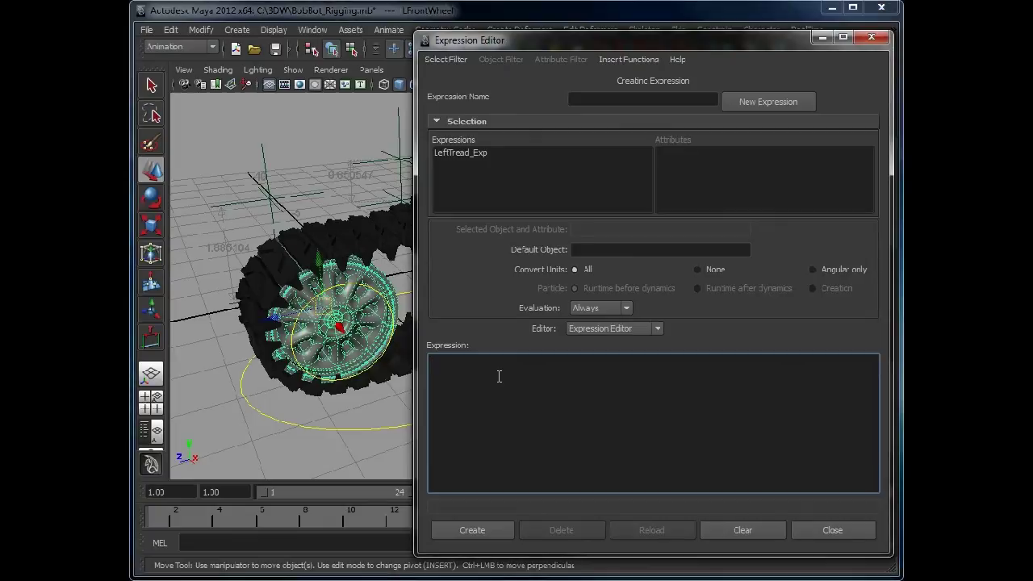
{"action": "type", "text": "LFrontWheel.rotateX = ("}
Step: Select the left track control and enter "TrackLeft_Control.translateZ" inside the expression's parentheses
{"action": "left_click", "coordinate": [365, 425]}
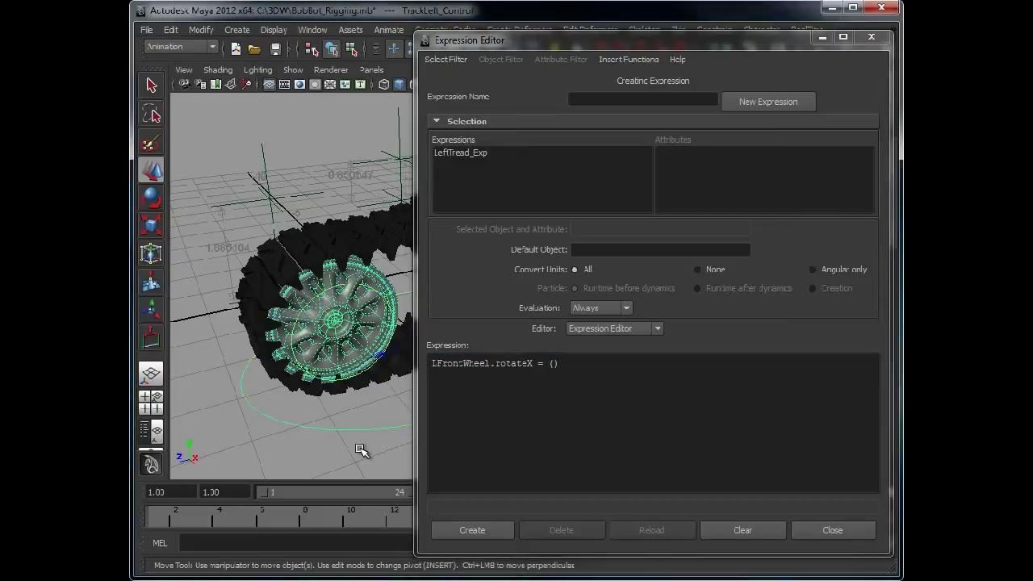
{"action": "left_click", "coordinate": [554, 364]}
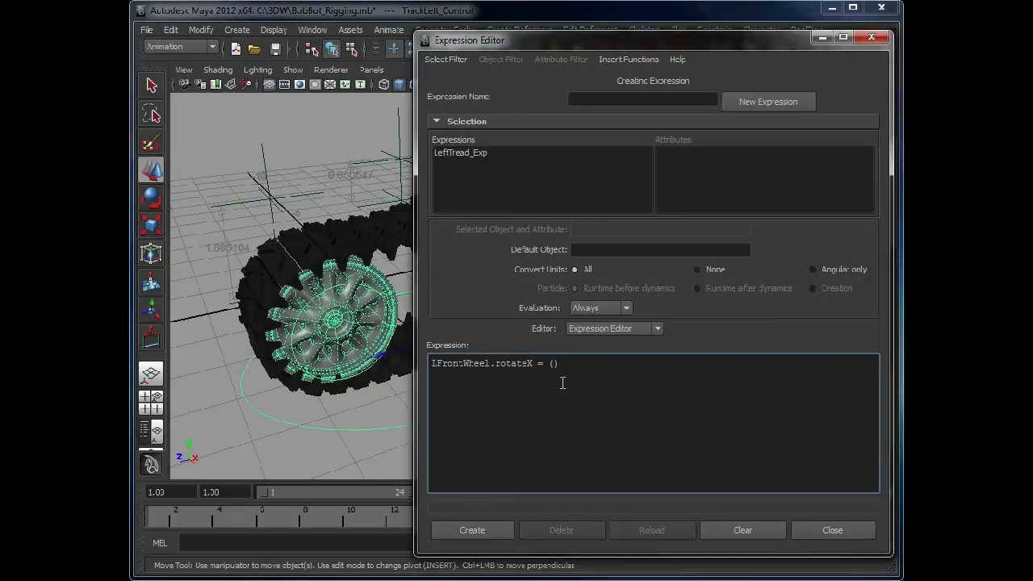
{"action": "type", "text": "TrackLeft_Control.translateX"}
{"action": "key", "text": "BackSpace"}
{"action": "type", "text": "Z"}
Step: Complete the front wheel's formula by dividing the translation by (2 * 3.14 * 1.885) and multiplying the result by 360
{"action": "type", "text": "/ "}
{"action": "type", "text": "()"}
{"action": "type", "text": "2"}
{"action": "type", "text": "*"}
{"action": "type", "text": " 3.14"}
{"action": "key", "text": "Left"}
{"action": "type", "text": "*"}
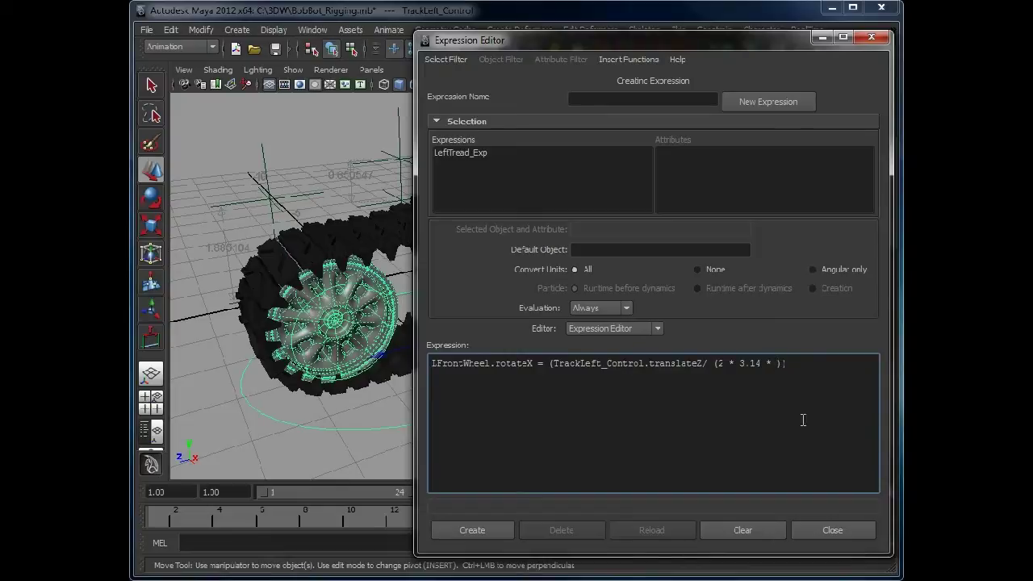
{"action": "type", "text": "1.885"}
{"action": "type", "text": "*360"}
Step: Name the expression LeftWheel_Exp and create it
{"action": "left_click", "coordinate": [608, 98]}
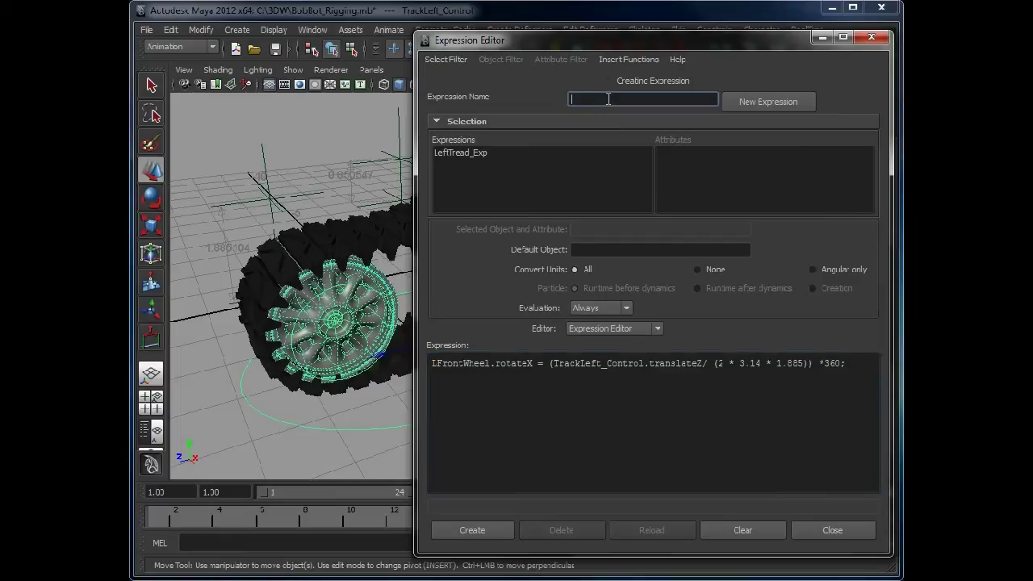
{"action": "type", "text": "LeftWheel_Exp"}
{"action": "left_click", "coordinate": [472, 530]}
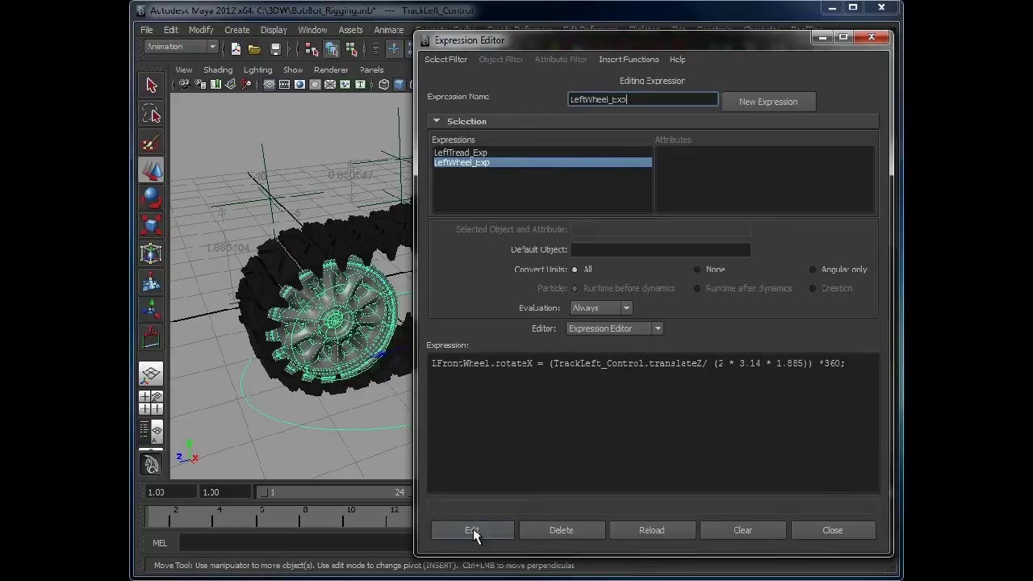
Step: Test the front wheel's rotation by moving the left track control along Z, and undo the move
{"action": "left_click", "coordinate": [823, 39]}
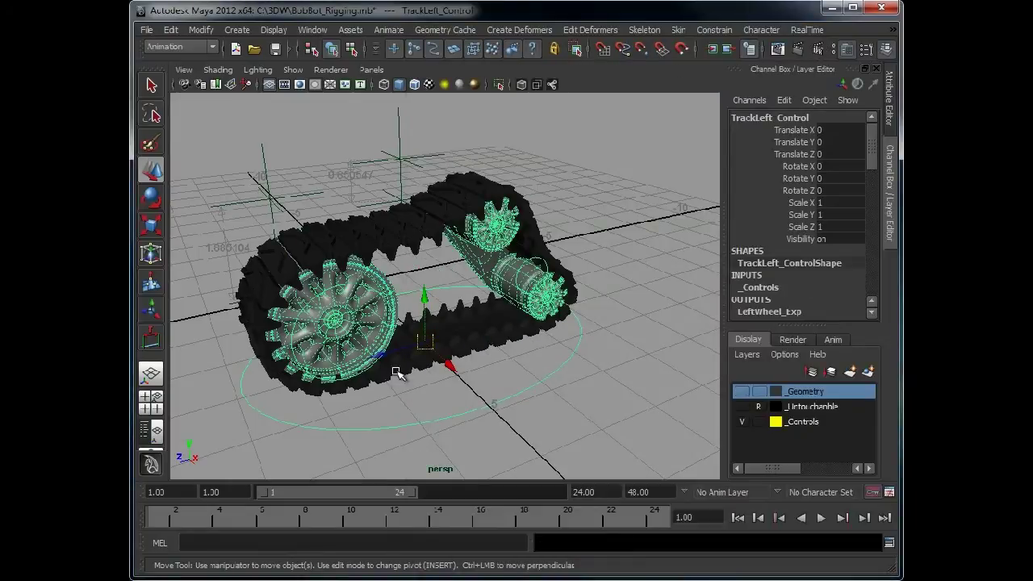
{"action": "left_click_drag", "start_coordinate": [377, 356], "coordinate": [436, 335]}
{"action": "key", "text": "ctrl+z"}
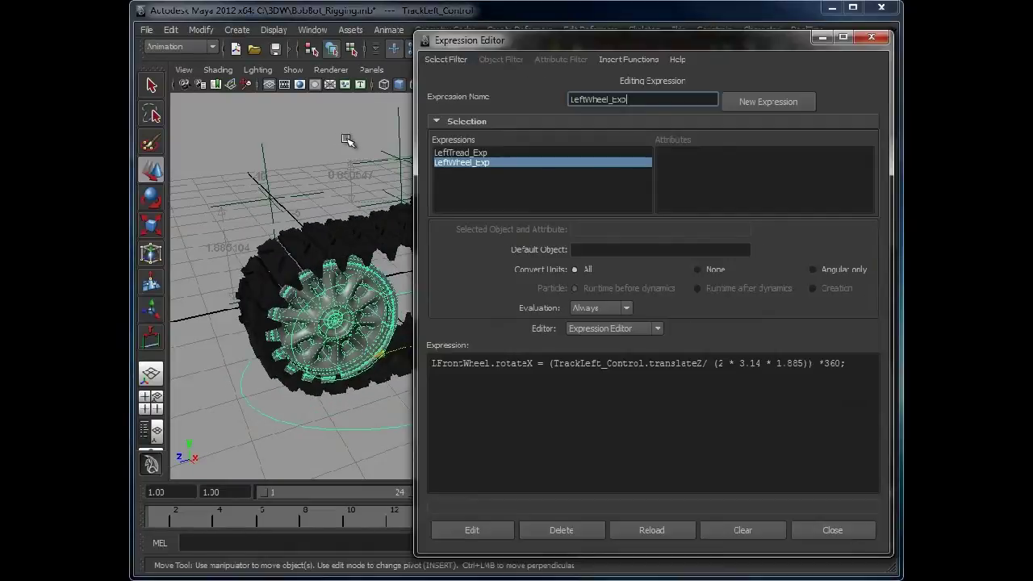
Step: Duplicate the front wheel's formula on a second line, retarget it to LUpperWheel, and replace its radius with 0.85
{"action": "middle_click_drag", "start_coordinate": [348, 227], "coordinate": [193, 227], "text": "alt"}
{"action": "left_click", "coordinate": [322, 234]}
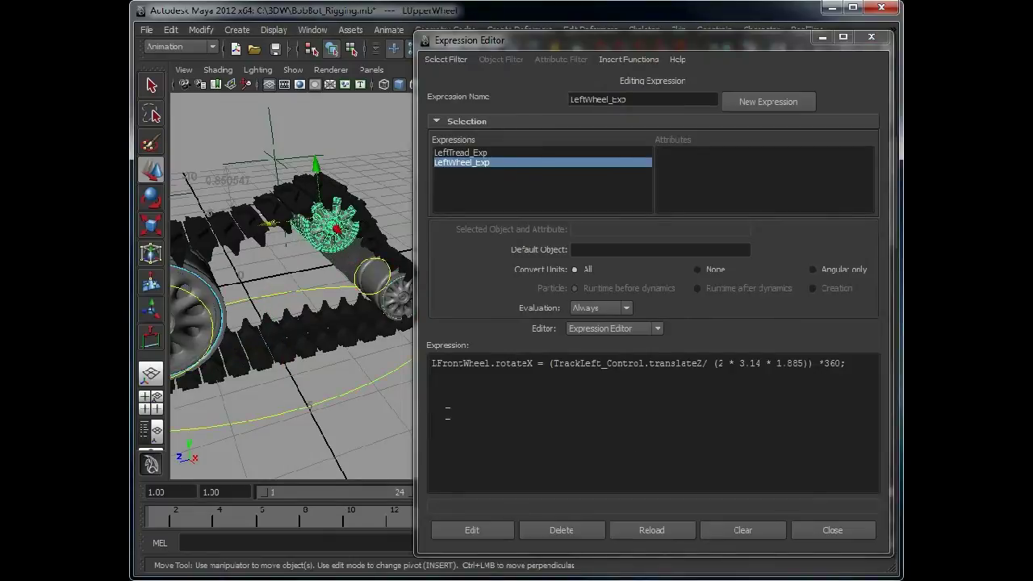
{"action": "left_click_drag", "start_coordinate": [858, 364], "coordinate": [434, 364]}
{"action": "key", "text": "ctrl+c"}
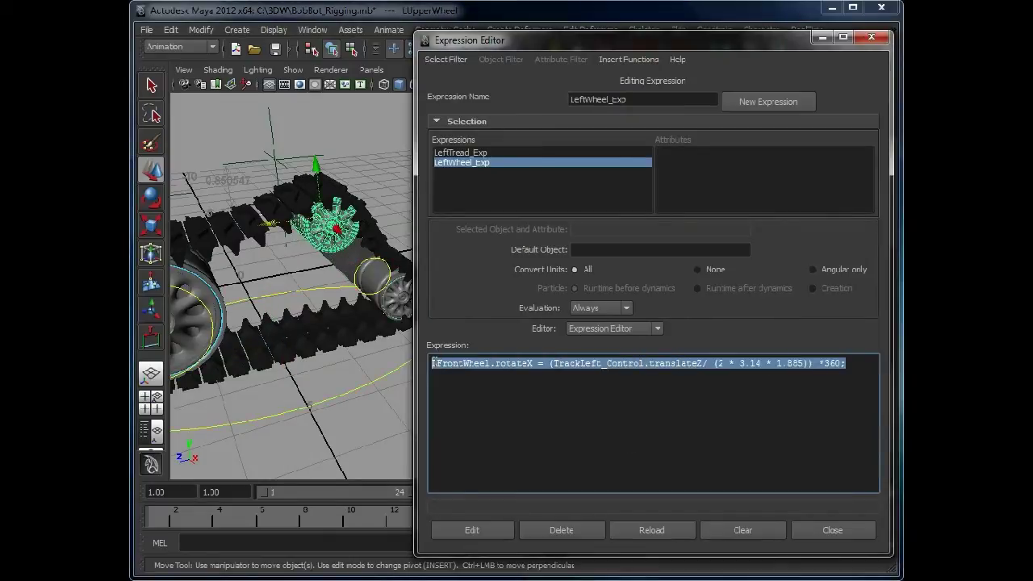
{"action": "left_click", "coordinate": [846, 364]}
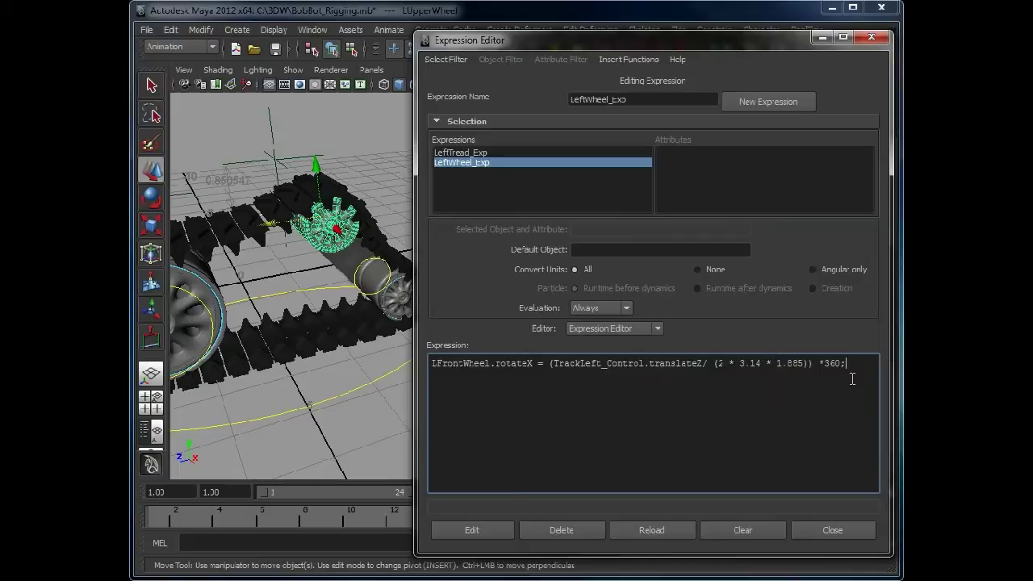
{"action": "key", "text": "Return"}
{"action": "key", "text": "ctrl+v"}
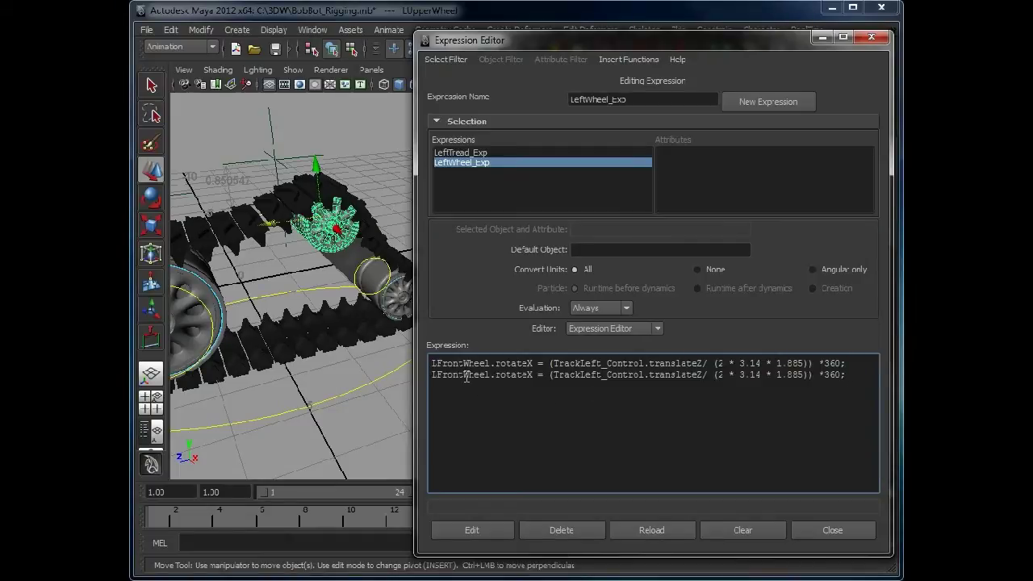
{"action": "left_click_drag", "start_coordinate": [464, 376], "coordinate": [437, 376]}
{"action": "type", "text": "Upper"}
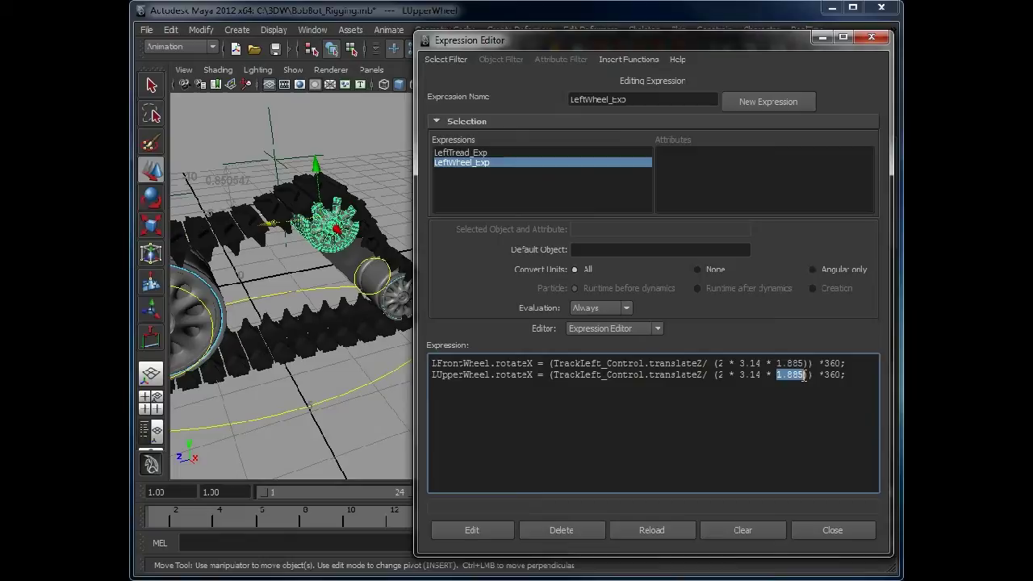
{"action": "type", "text": "0"}
Step: Duplicate the upper wheel's formula on a third line, retarget it to LRearWheel, and apply the expression edit
{"action": "left_click_drag", "start_coordinate": [858, 375], "coordinate": [461, 383]}
{"action": "key", "text": "ctrl+c"}
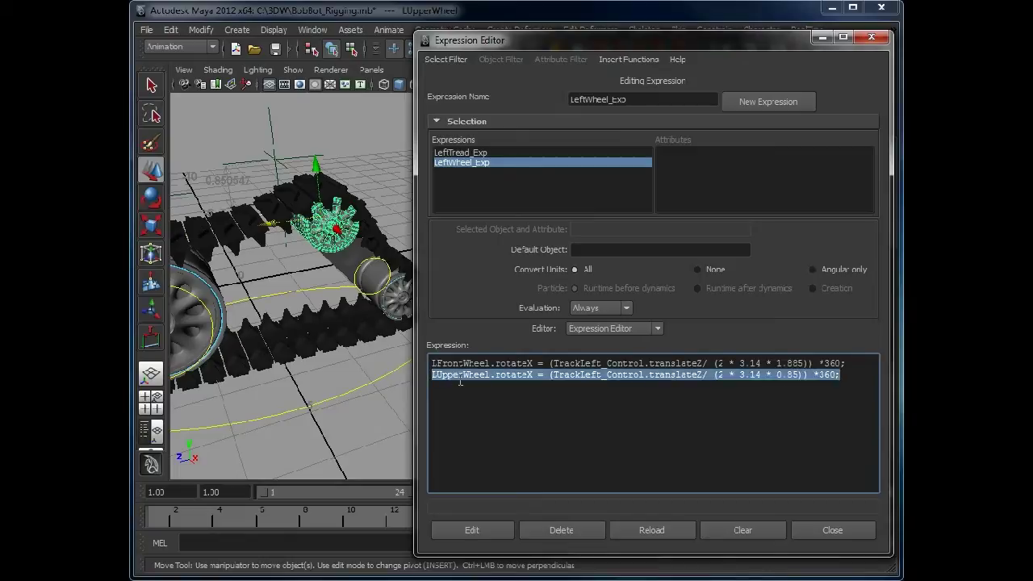
{"action": "left_click", "coordinate": [844, 374]}
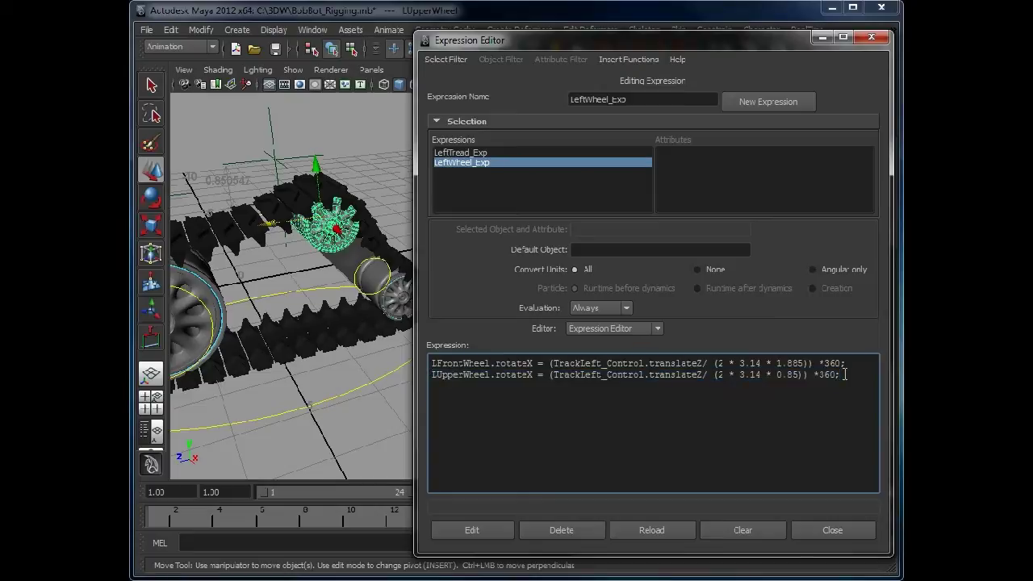
{"action": "key", "text": "Return"}
{"action": "key", "text": "ctrl+v"}
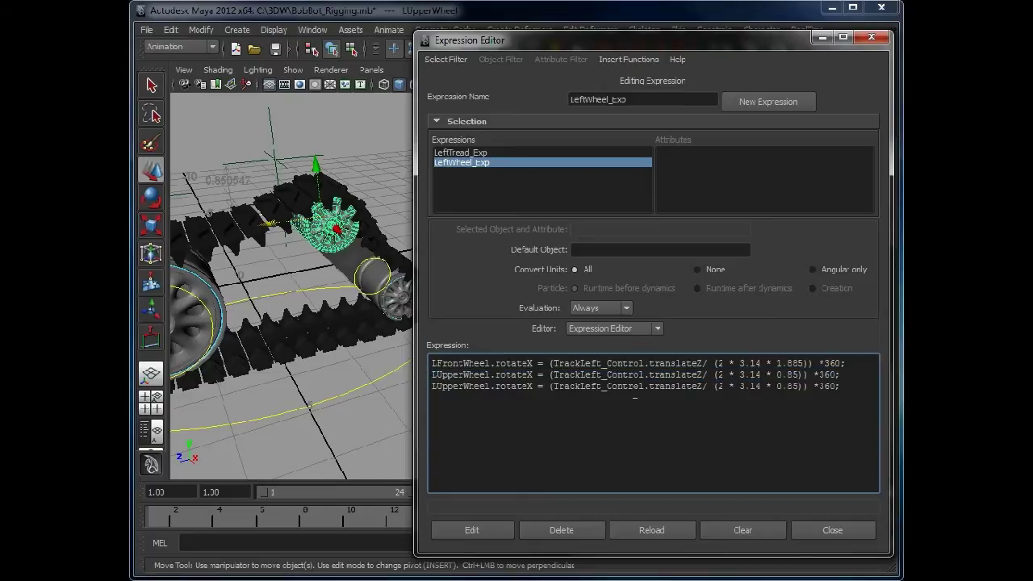
{"action": "left_click", "coordinate": [372, 267]}
{"action": "left_click", "coordinate": [500, 393]}
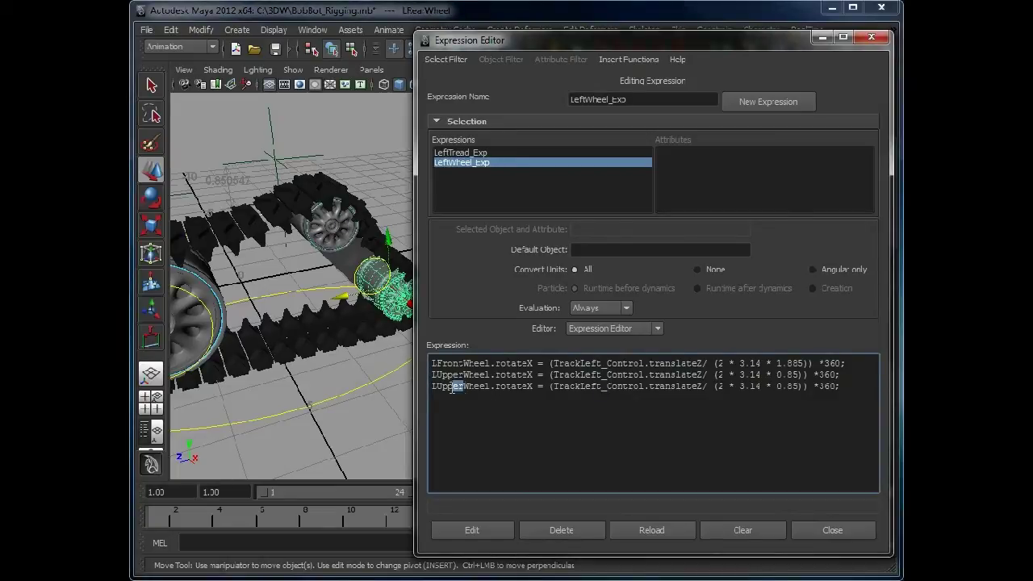
{"action": "type", "text": "Rear"}
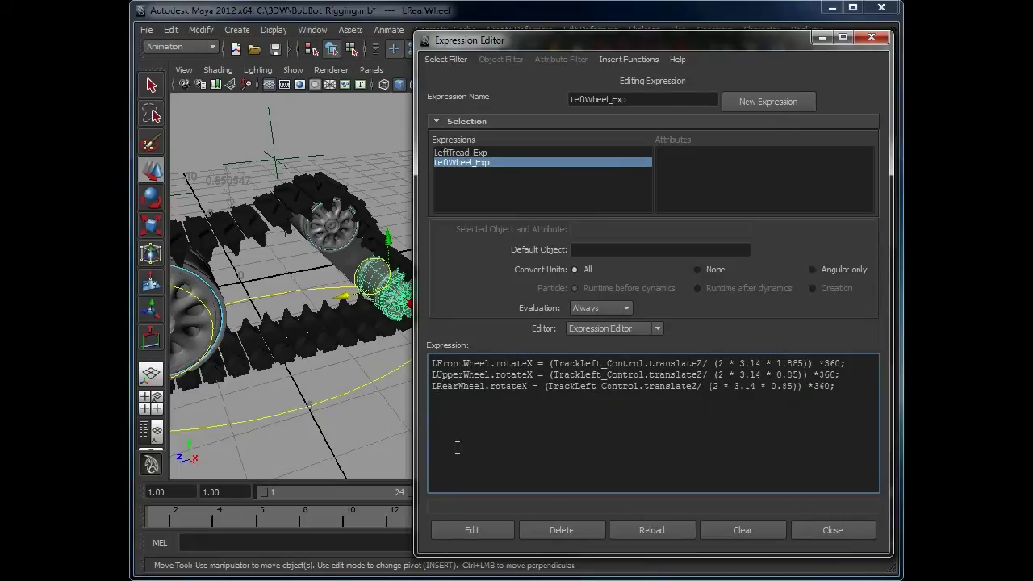
{"action": "left_click", "coordinate": [463, 535]}
Step: Minimize the expression window, maximize the perspective view, and test the wheels by moving the left track control along Z
{"action": "left_click", "coordinate": [823, 38]}
{"action": "left_click_drag", "start_coordinate": [450, 363], "coordinate": [525, 349], "text": "alt"}
{"action": "key", "text": "ctrl+space"}
{"action": "left_click", "coordinate": [526, 425]}
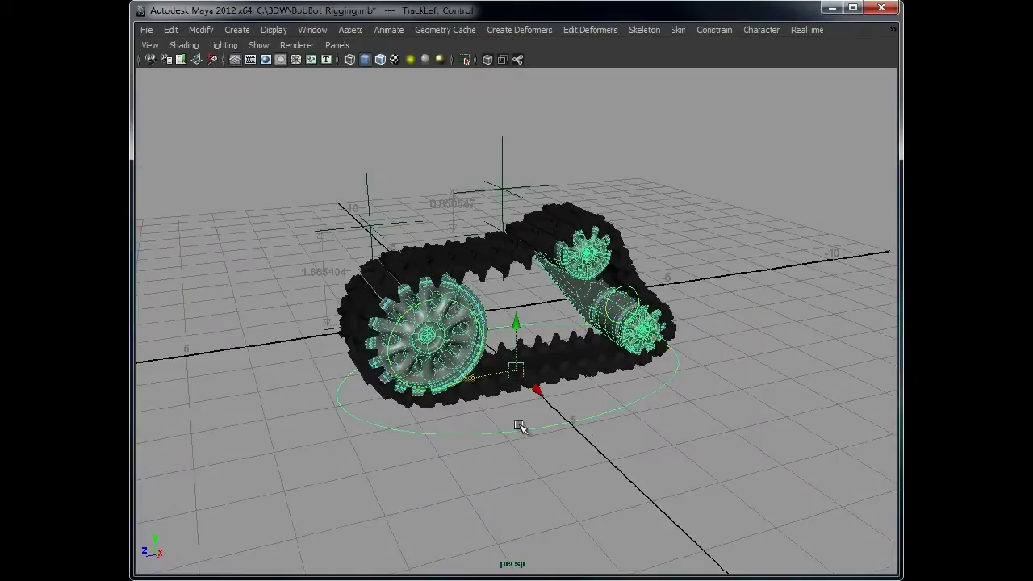
{"action": "left_click_drag", "start_coordinate": [461, 381], "coordinate": [499, 373]}
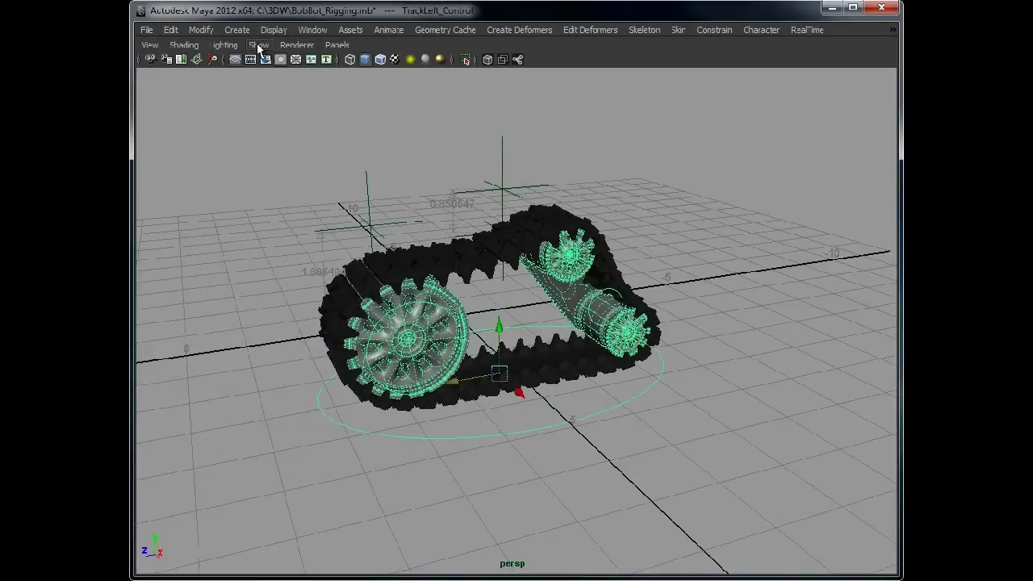
Step: Turn off selection highlighting in the viewport and move the left track control along Z to check the wheel rotation
{"action": "left_click", "coordinate": [258, 45]}
{"action": "left_click", "coordinate": [289, 546]}
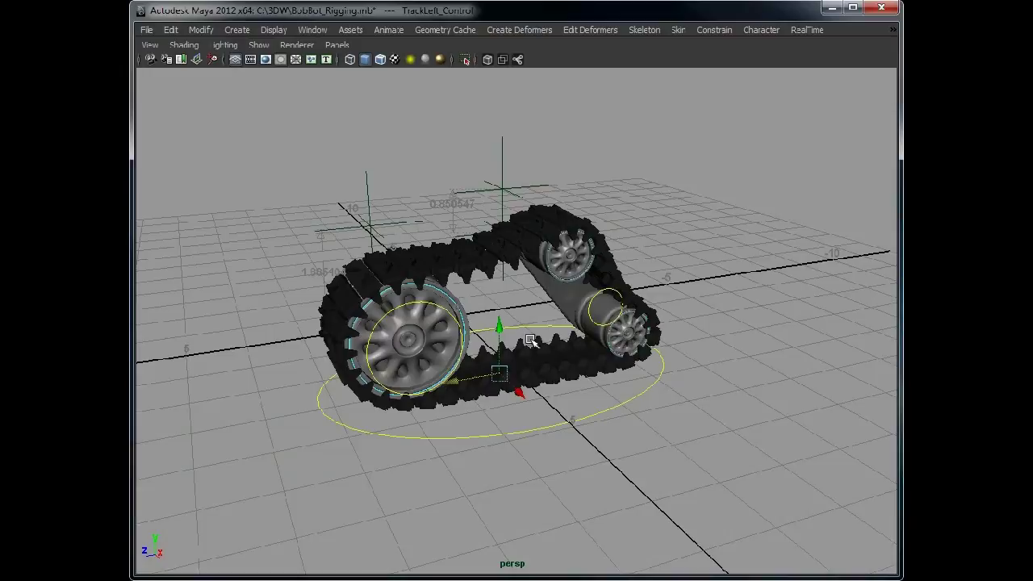
{"action": "left_click_drag", "start_coordinate": [532, 346], "coordinate": [531, 333], "text": "alt"}
{"action": "left_click_drag", "start_coordinate": [454, 384], "coordinate": [641, 392]}
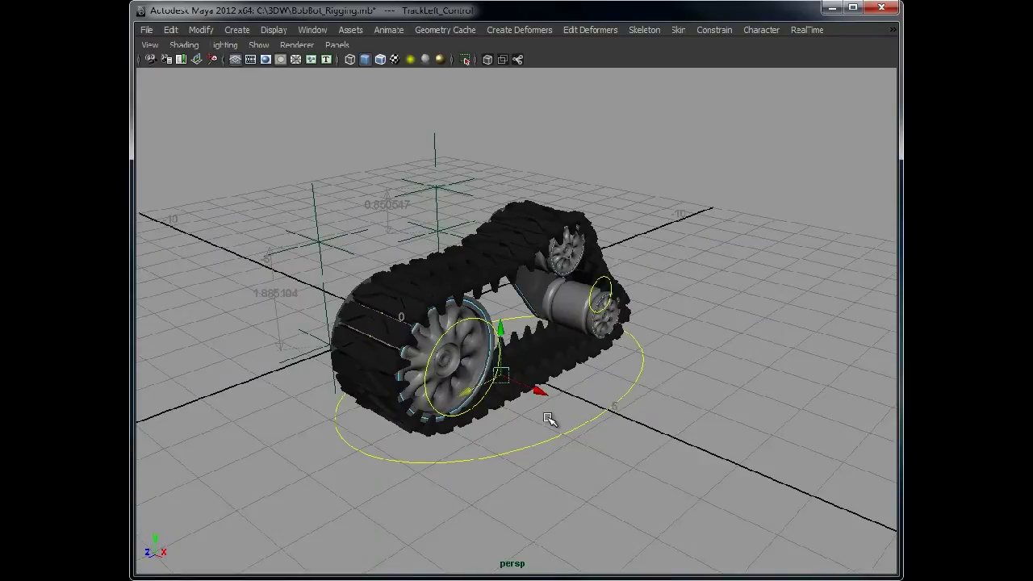
Step: Test the track assembly by rotating the left track control about Y, and undo the test changes
{"action": "key", "text": "e"}
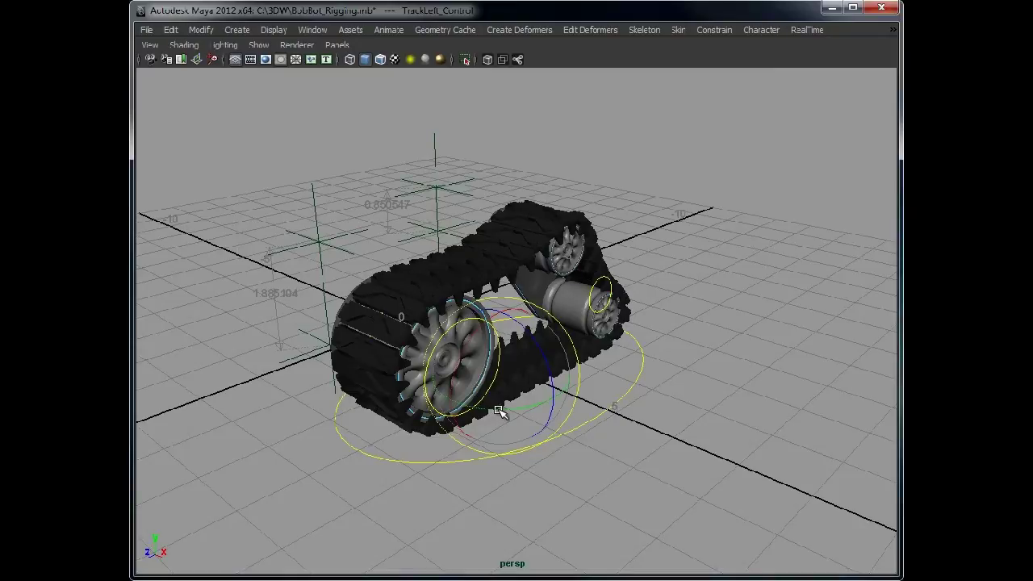
{"action": "left_click_drag", "start_coordinate": [498, 410], "coordinate": [482, 377]}
{"action": "key", "text": "w"}
{"action": "key", "text": "ctrl+z"}
{"action": "key", "text": "ctrl+z"}
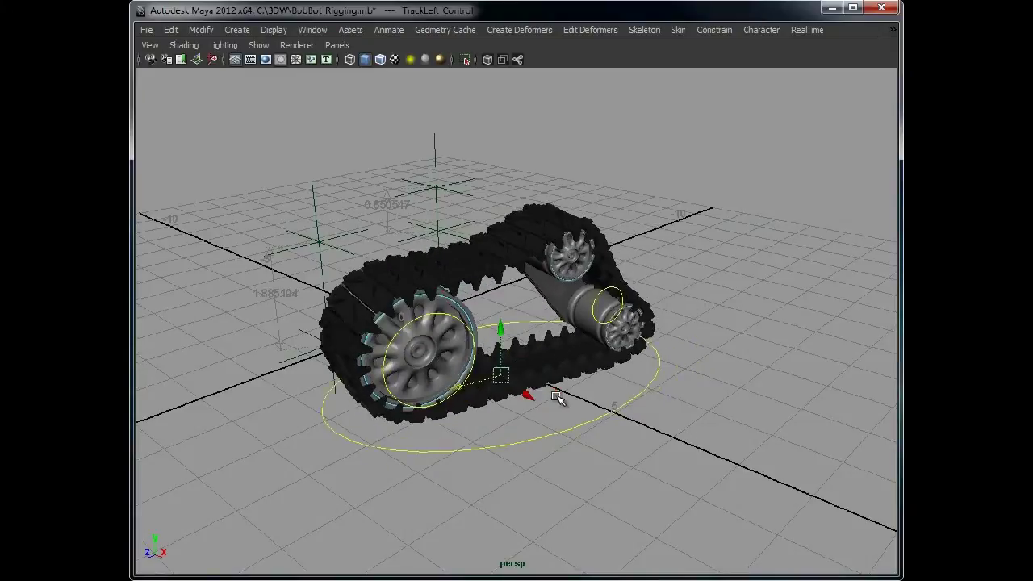
{"action": "key", "text": "ctrl+z"}
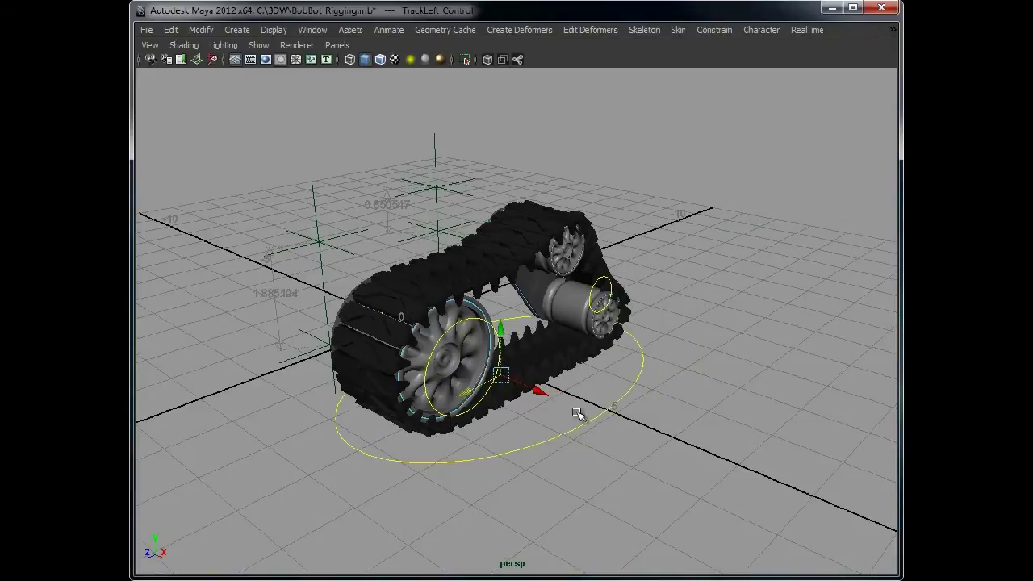
Step: Check the treads and wheels by moving the left track control back and forth along Z, returning it to its starting position
{"action": "left_click_drag", "start_coordinate": [708, 419], "coordinate": [700, 414], "text": "alt"}
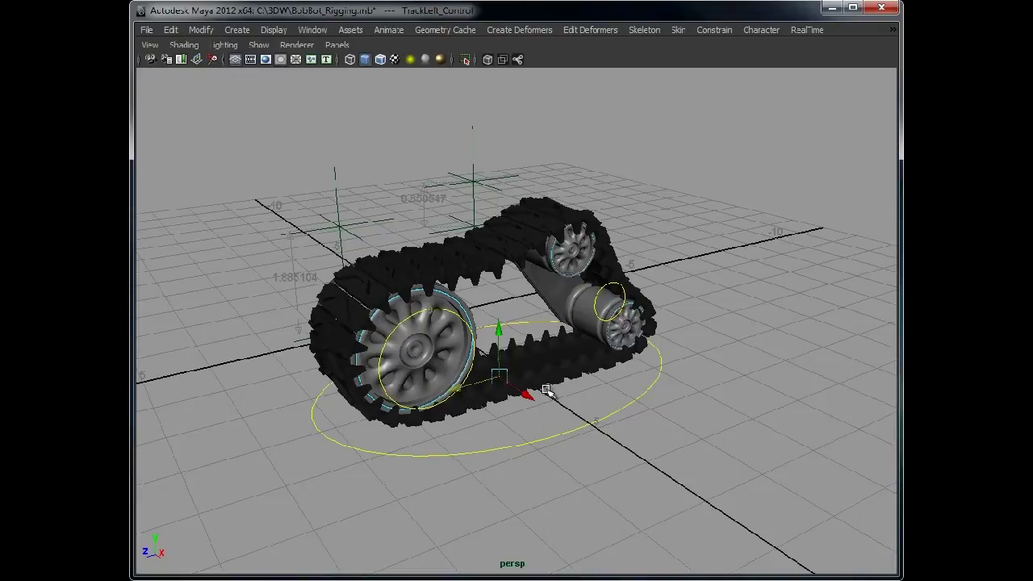
{"action": "left_click_drag", "start_coordinate": [461, 391], "coordinate": [428, 373]}
{"action": "left_click_drag", "start_coordinate": [751, 396], "coordinate": [208, 373], "text": "alt"}
{"action": "key", "text": "ctrl+z"}
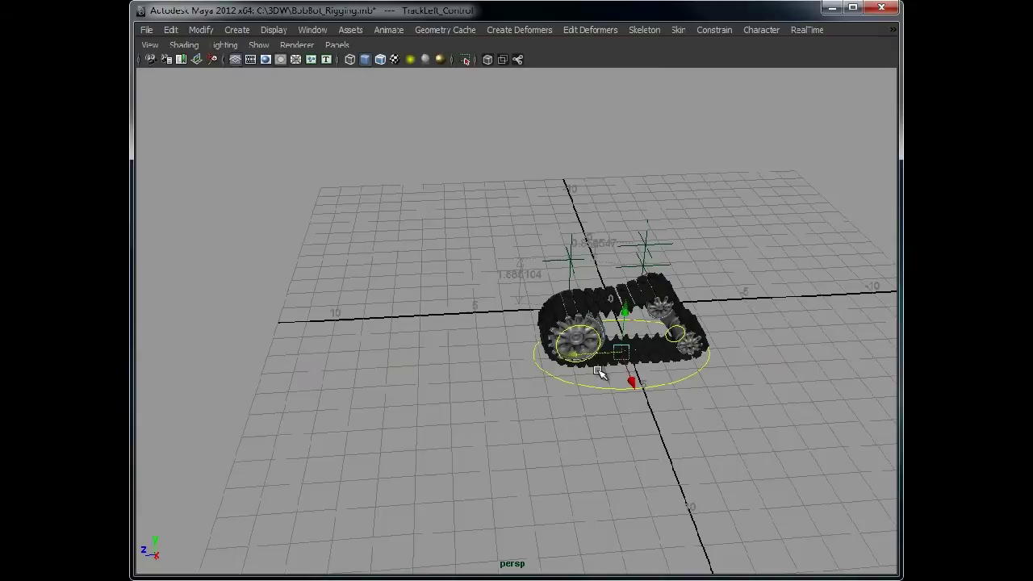
{"action": "left_click_drag", "start_coordinate": [498, 369], "coordinate": [708, 373], "text": "alt"}
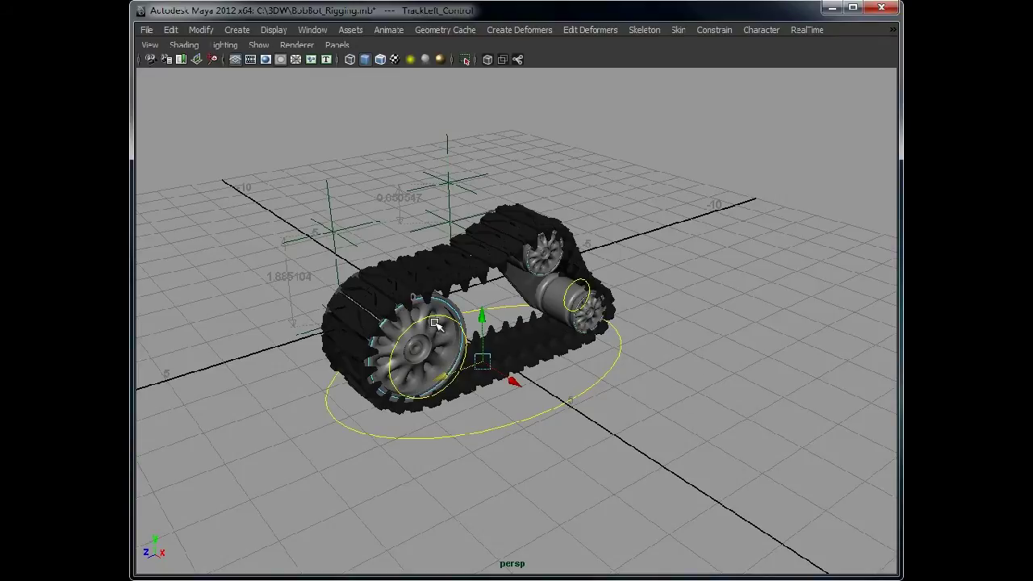
{"action": "left_click_drag", "start_coordinate": [533, 373], "coordinate": [527, 362], "text": "alt"}
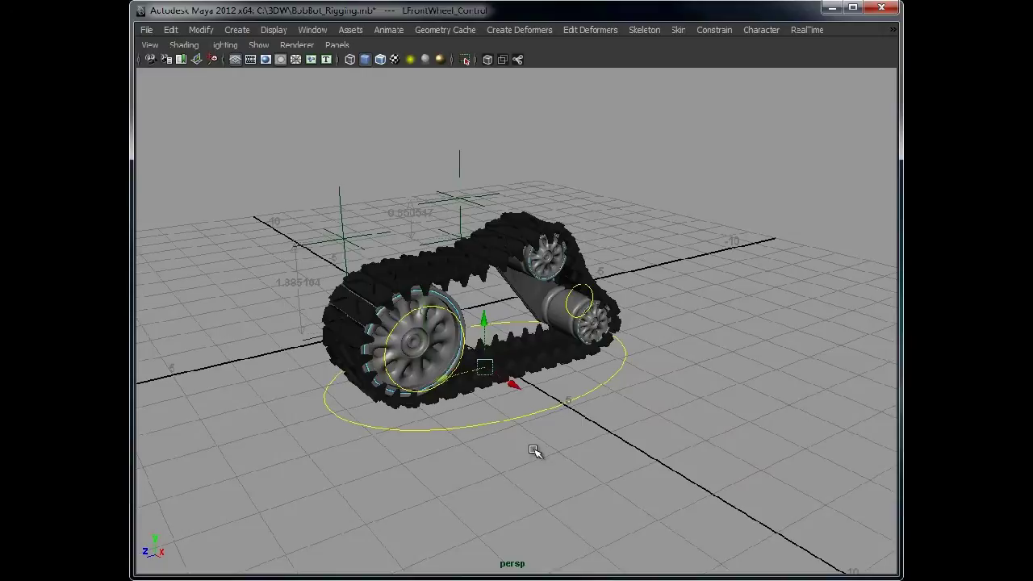
{"action": "left_click_drag", "start_coordinate": [438, 377], "coordinate": [296, 395]}
{"action": "middle_click_drag", "start_coordinate": [297, 396], "coordinate": [442, 365]}
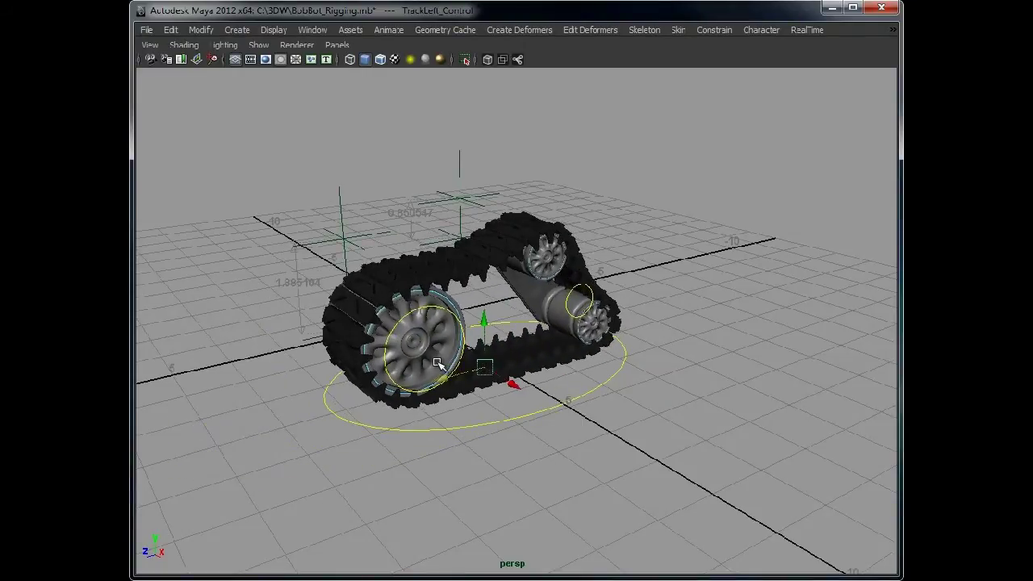
Step: Test the tread's deformation by moving the front wheel control vertically, and undo the move
{"action": "left_click", "coordinate": [444, 312]}
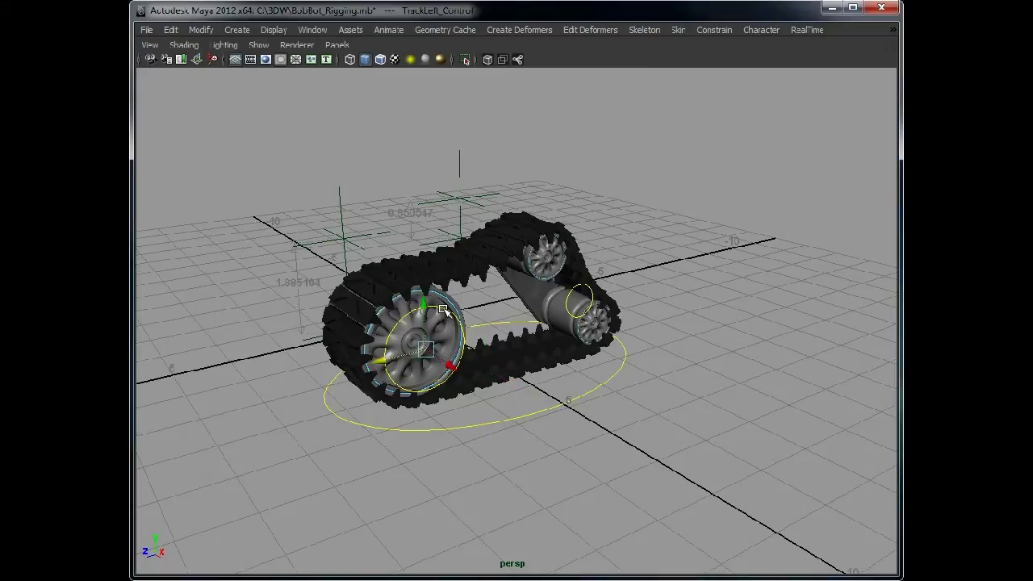
{"action": "mouse_move", "coordinate": [426, 298]}
{"action": "left_mouse_down"}
{"action": "mouse_move", "coordinate": [424, 281]}
{"action": "mouse_move", "coordinate": [425, 308]}
{"action": "mouse_move", "coordinate": [424, 272]}
{"action": "mouse_move", "coordinate": [426, 305]}
{"action": "left_mouse_up"}
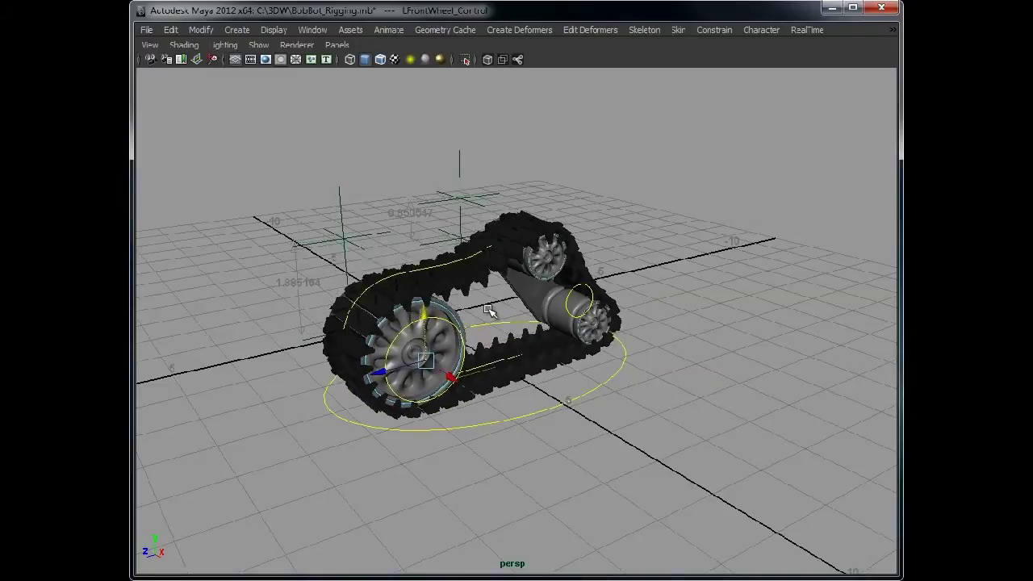
{"action": "key", "text": "ctrl+z"}
Step: Test the rear wheel control by moving it upward, undo the move, and clear the selection
{"action": "left_click", "coordinate": [574, 294]}
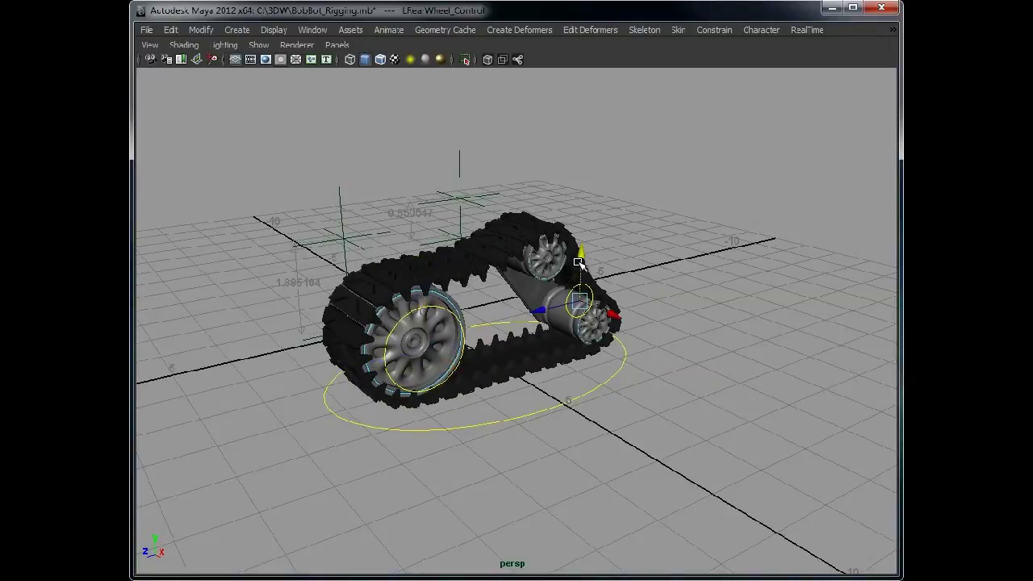
{"action": "left_click_drag", "start_coordinate": [580, 255], "coordinate": [576, 223]}
{"action": "key", "text": "ctrl+z"}
{"action": "mouse_move", "coordinate": [699, 362]}
{"action": "left_mouse_down", "text": "alt"}
{"action": "mouse_move", "coordinate": [714, 353]}
{"action": "mouse_move", "coordinate": [690, 359]}
{"action": "left_mouse_up", "text": "alt"}
{"action": "left_click", "coordinate": [743, 422]}
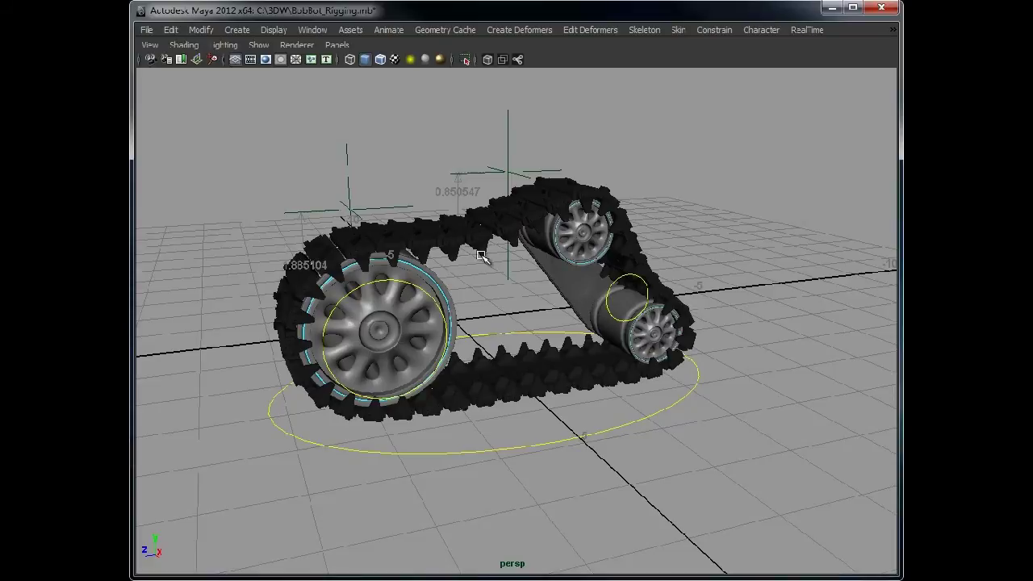
Step: Select the locators of the wheel distance measurements and delete them
{"action": "left_click_drag", "start_coordinate": [481, 249], "coordinate": [440, 276], "text": "alt"}
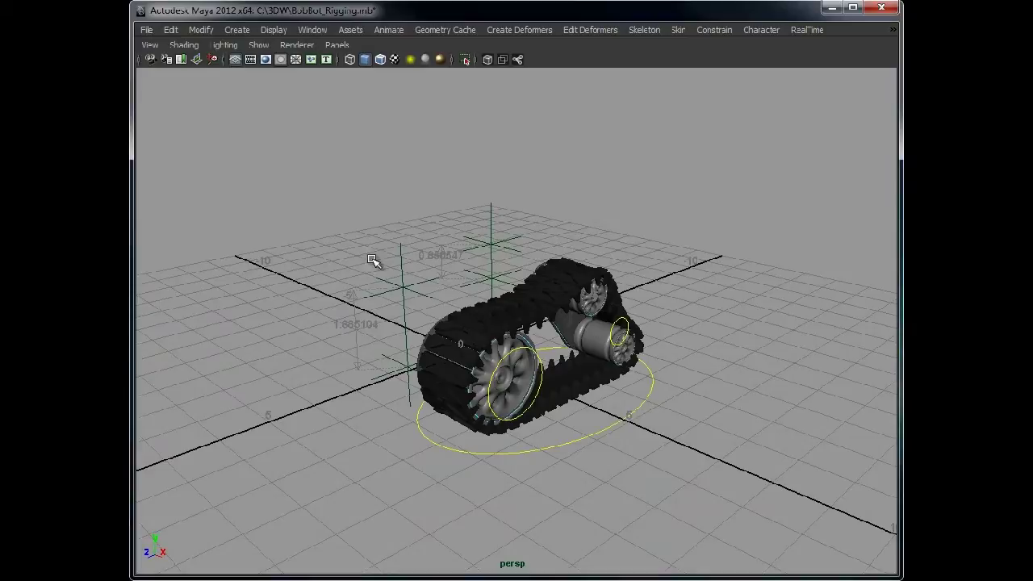
{"action": "left_click", "coordinate": [407, 276]}
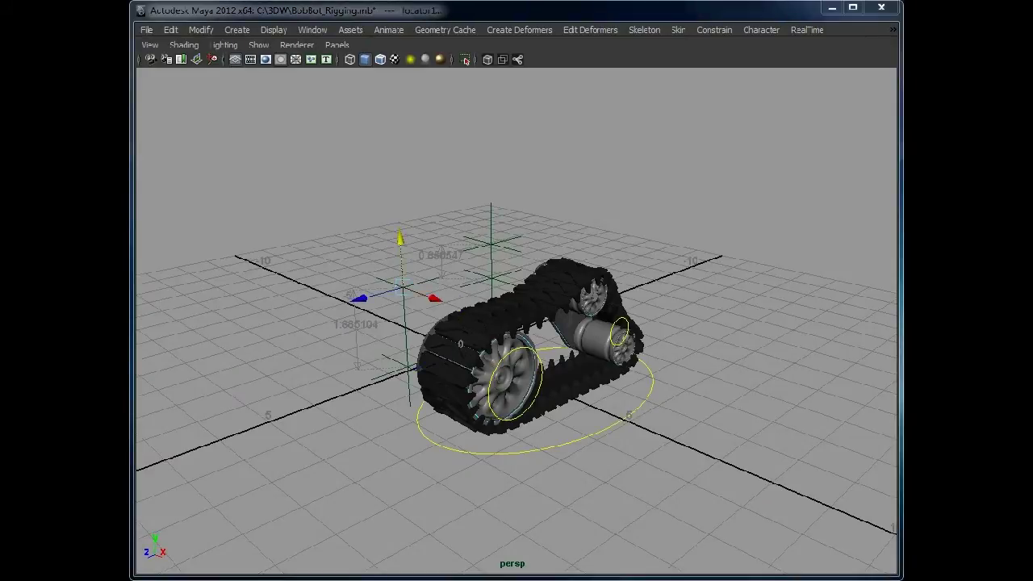
{"action": "key", "text": "Delete"}
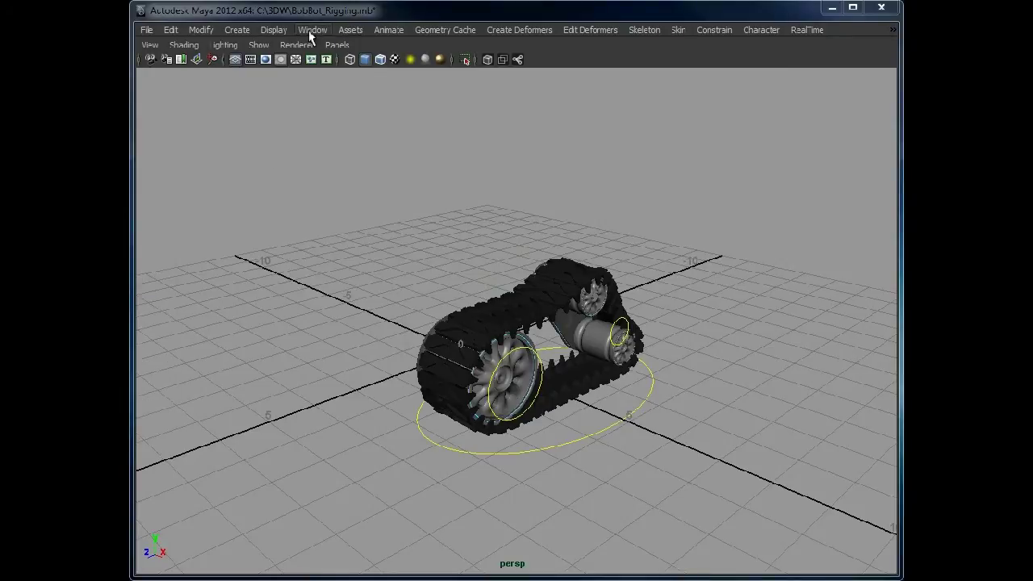
Step: Restore the full interface, select the left track control, and open LeftTread_Exp in the Expression Editor
{"action": "left_click_drag", "start_coordinate": [602, 353], "coordinate": [590, 314], "text": "alt"}
{"action": "key", "text": "ctrl+space"}
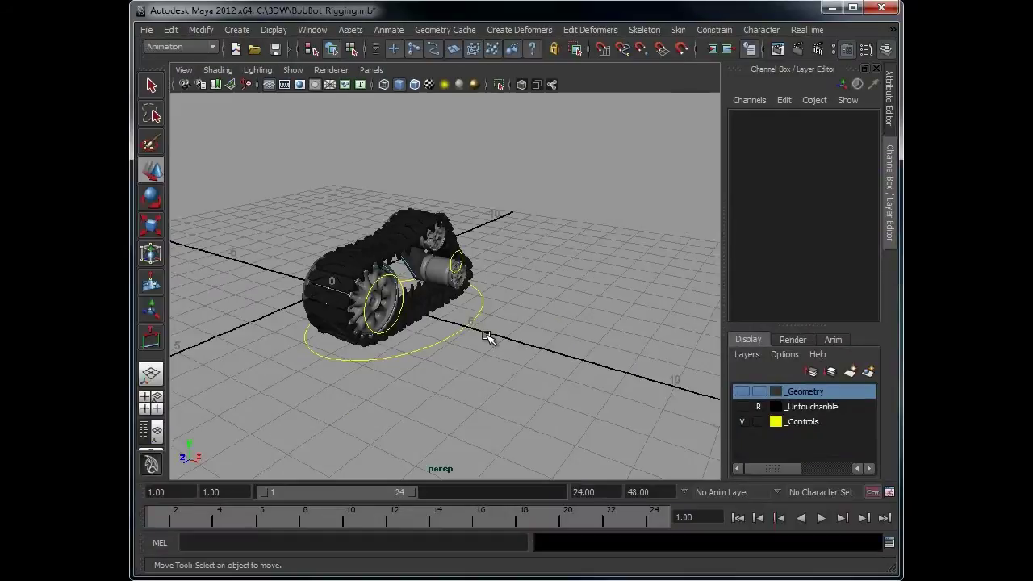
{"action": "left_click", "coordinate": [469, 330]}
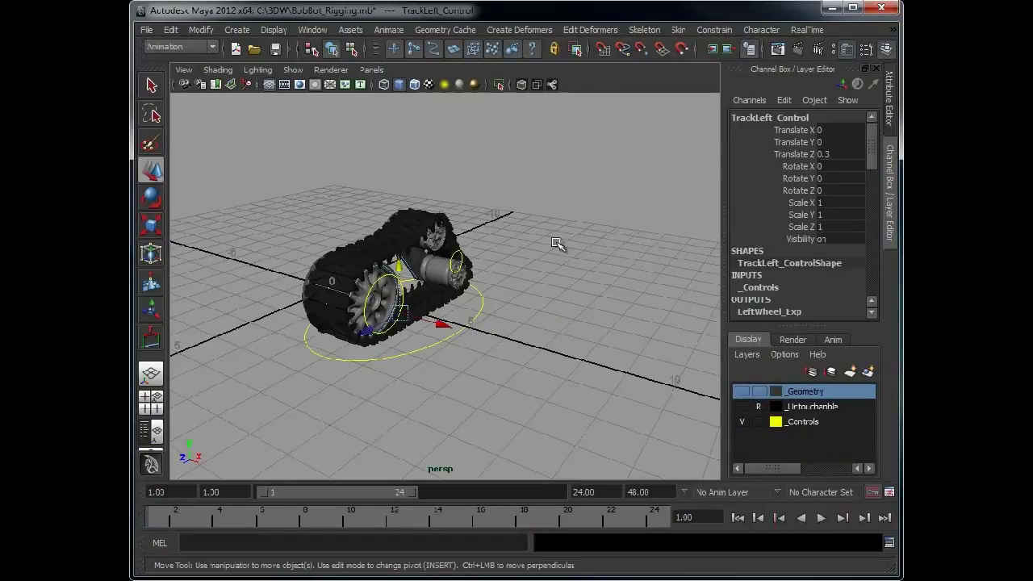
{"action": "left_click", "coordinate": [312, 30]}
{"action": "mouse_move", "coordinate": [355, 81]}
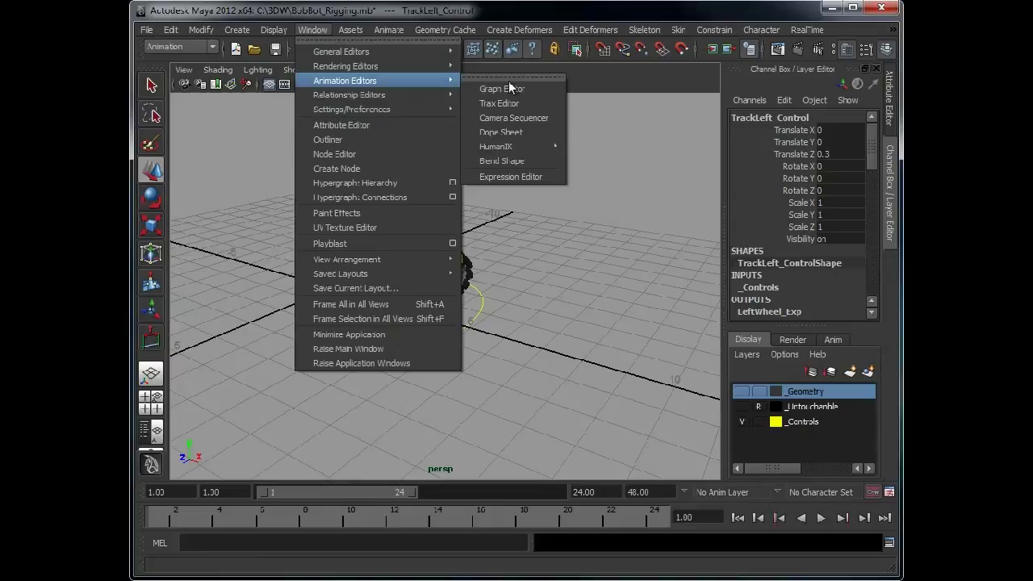
{"action": "left_click", "coordinate": [511, 176]}
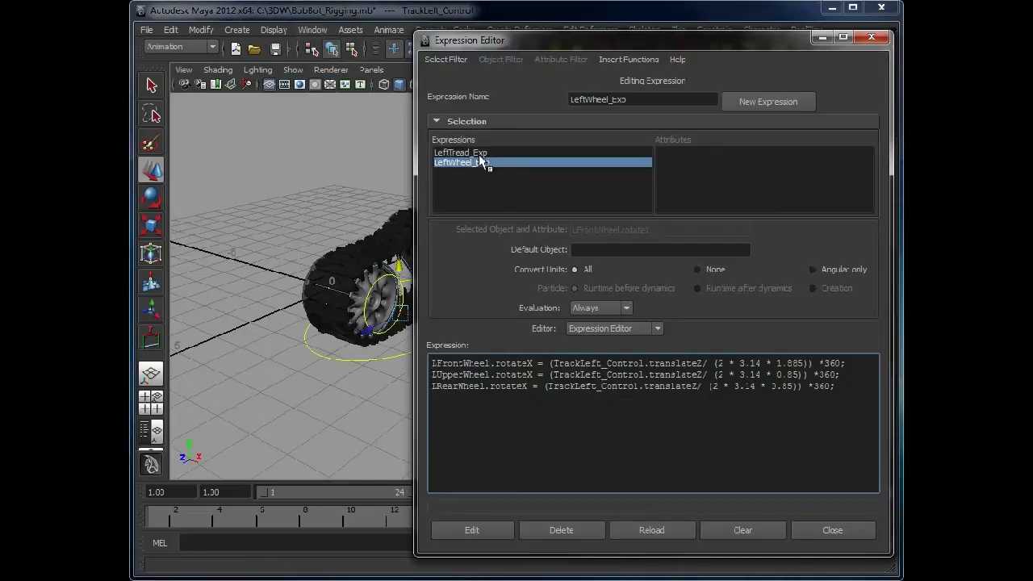
{"action": "left_click", "coordinate": [479, 151]}
Step: Review the tread speed, curve length and tread offset variables and the direction condition in LeftTread_Exp
{"action": "left_click", "coordinate": [586, 408]}
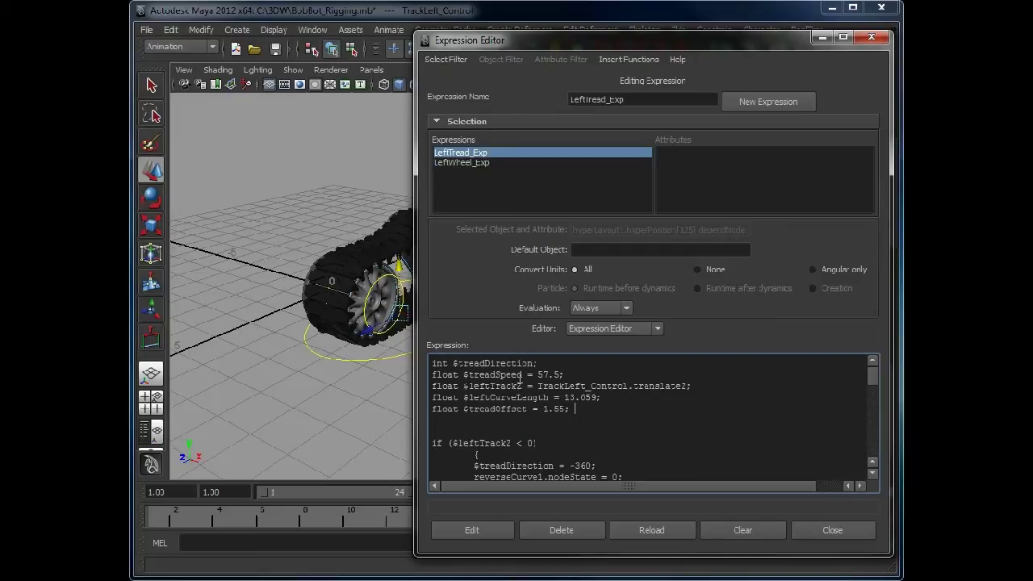
{"action": "left_click_drag", "start_coordinate": [475, 375], "coordinate": [502, 376]}
{"action": "left_click_drag", "start_coordinate": [488, 410], "coordinate": [522, 397]}
{"action": "left_click", "coordinate": [573, 410]}
{"action": "left_click", "coordinate": [594, 413]}
{"action": "scroll", "coordinate": [613, 408], "scroll_direction": "down", "scroll_amount": 3}
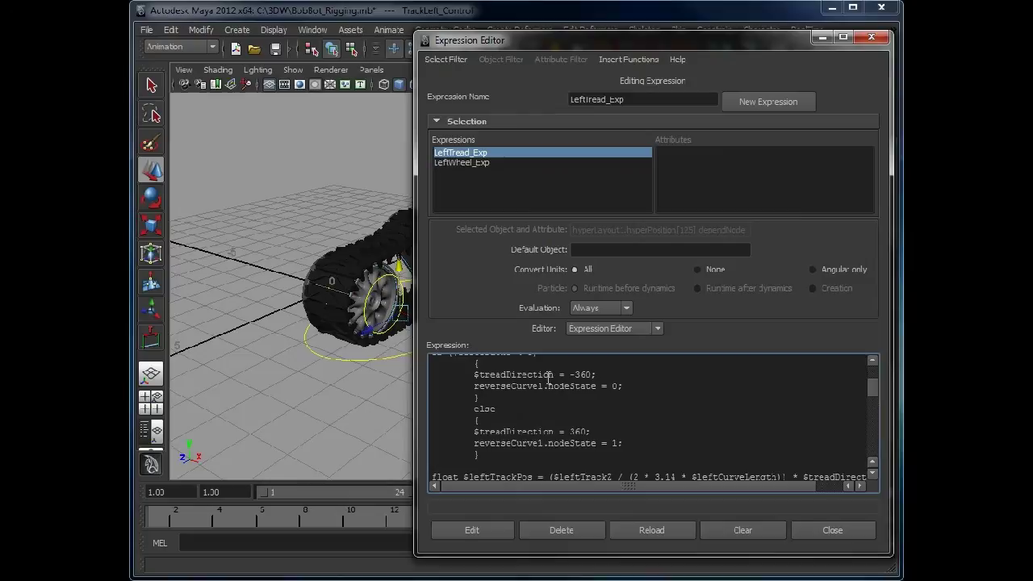
Step: Review the tread direction values and the motion path uValue lines in LeftTread_Exp
{"action": "left_click_drag", "start_coordinate": [500, 377], "coordinate": [543, 376]}
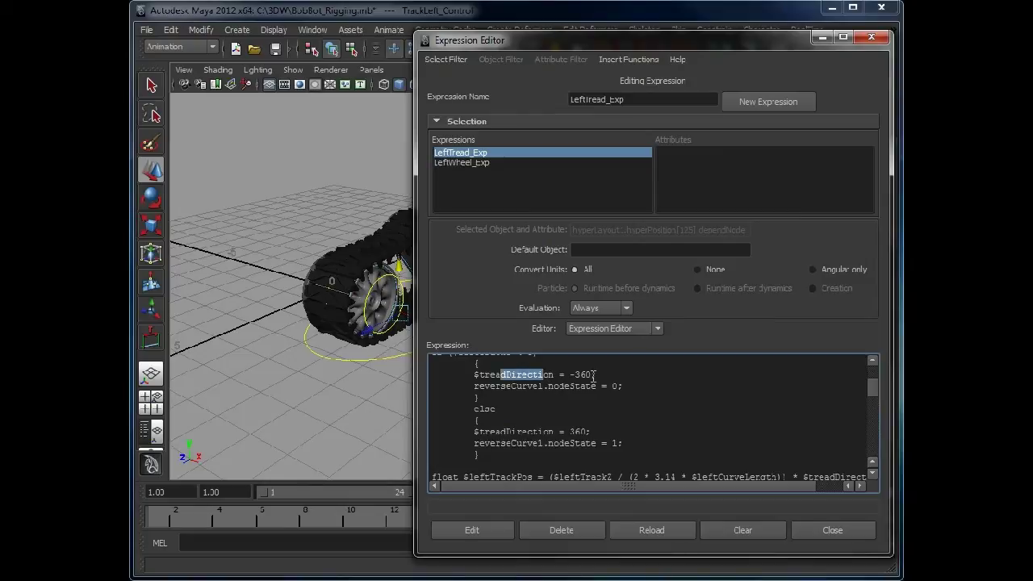
{"action": "scroll", "coordinate": [593, 376], "scroll_direction": "down", "scroll_amount": 5}
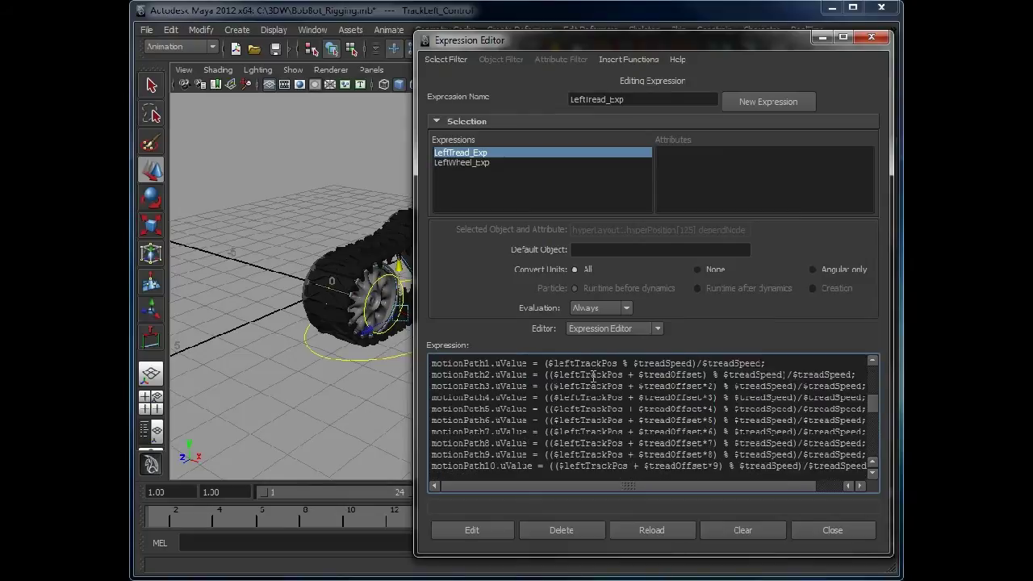
{"action": "scroll", "coordinate": [593, 376], "scroll_direction": "up", "scroll_amount": 8}
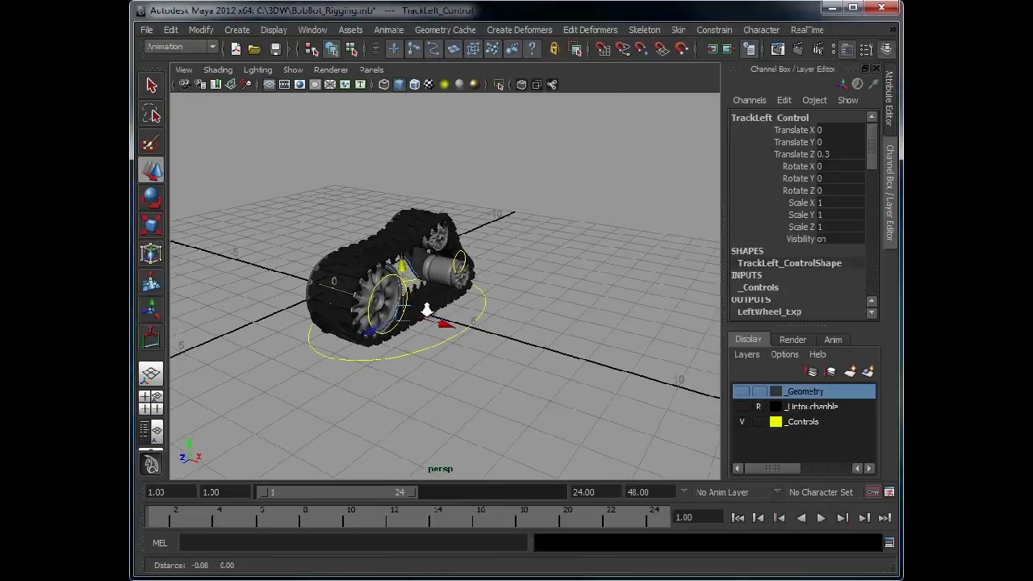
Step: Turn on selection highlighting in the viewport and add a keyable float attribute named TrackSpeed to the left track control
{"action": "left_click", "coordinate": [293, 70]}
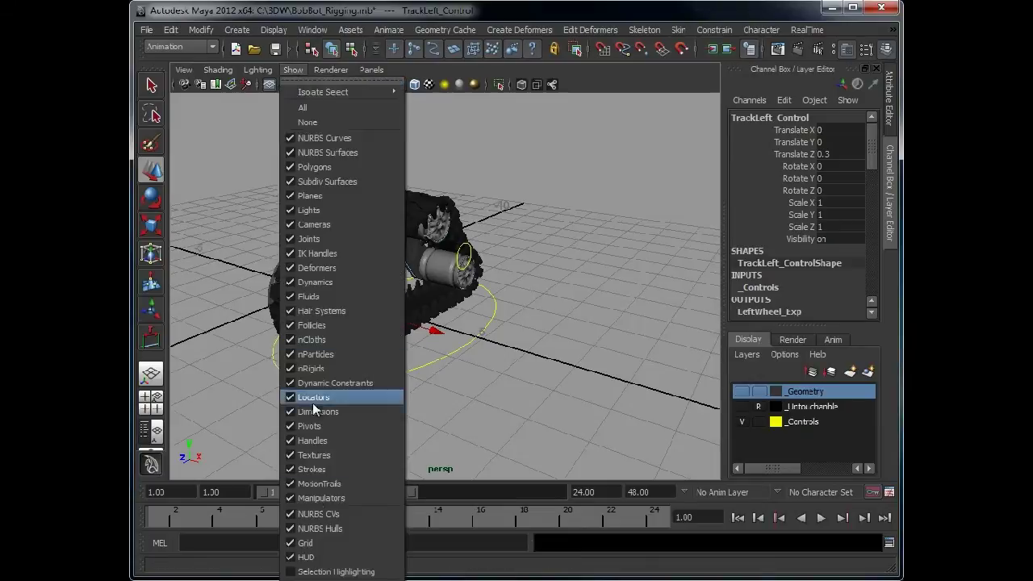
{"action": "left_click", "coordinate": [323, 573]}
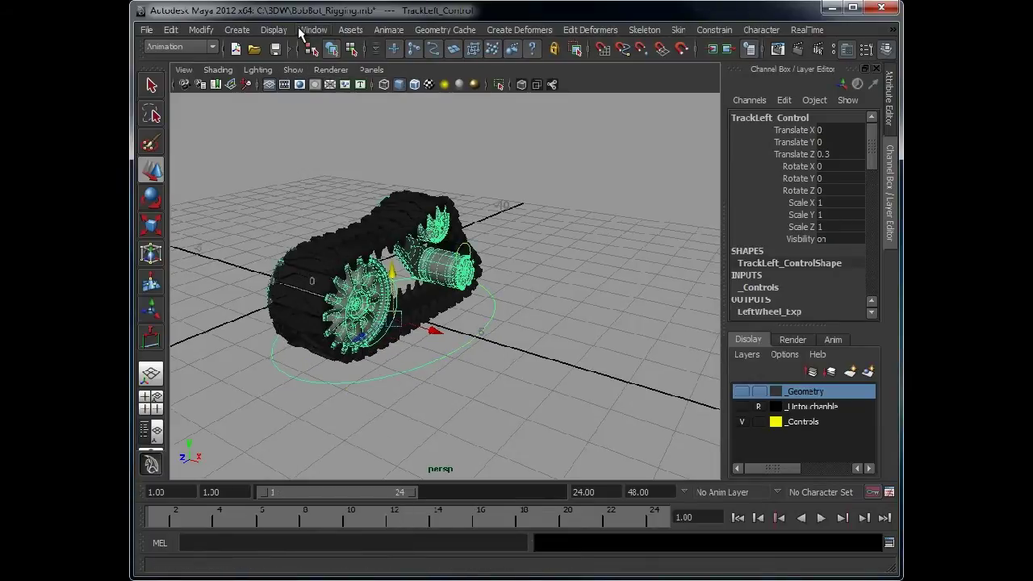
{"action": "left_click", "coordinate": [210, 31]}
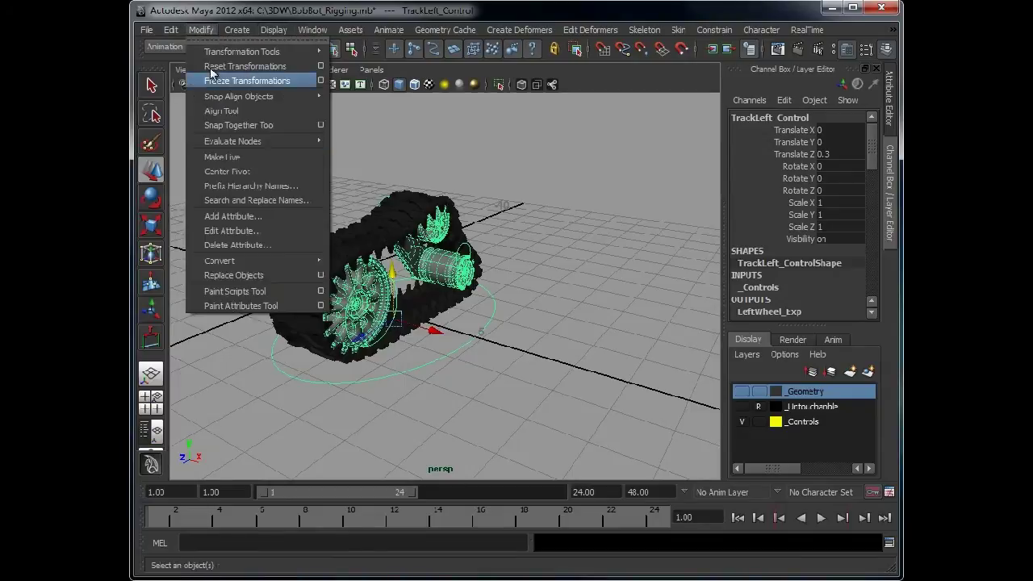
{"action": "mouse_move", "coordinate": [244, 261]}
{"action": "left_click", "coordinate": [243, 220]}
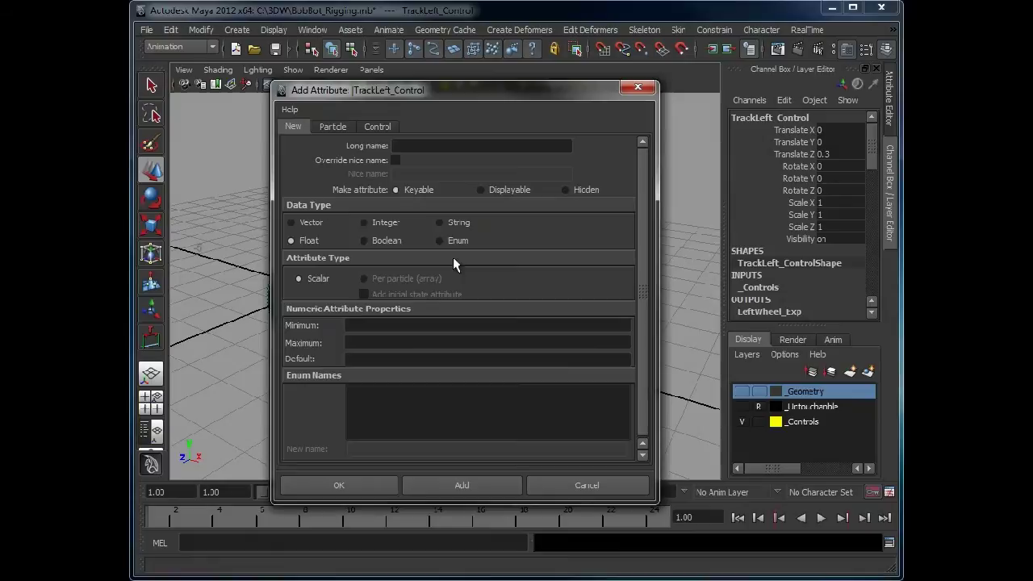
{"action": "left_click", "coordinate": [429, 144]}
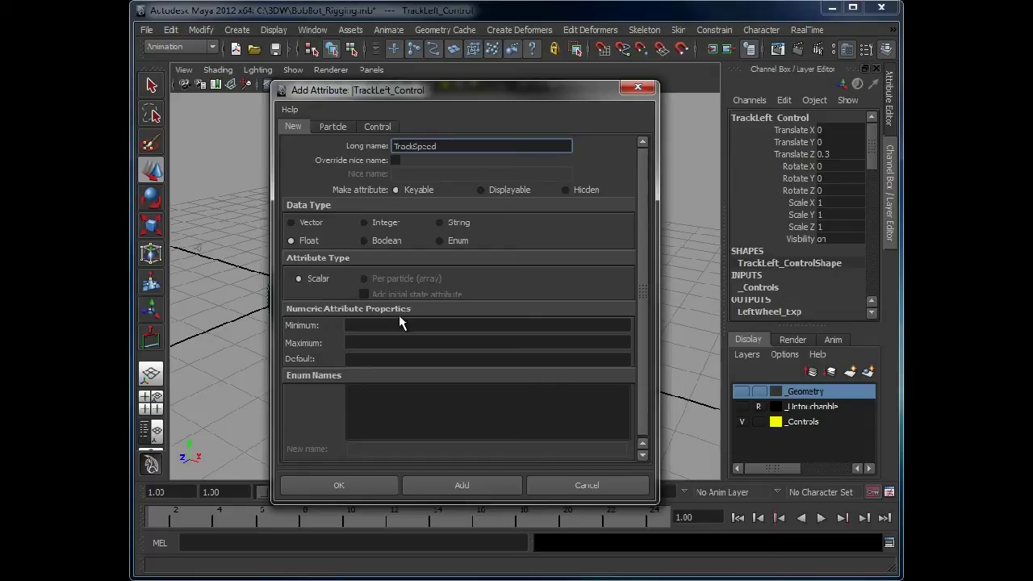
{"action": "left_click", "coordinate": [460, 481]}
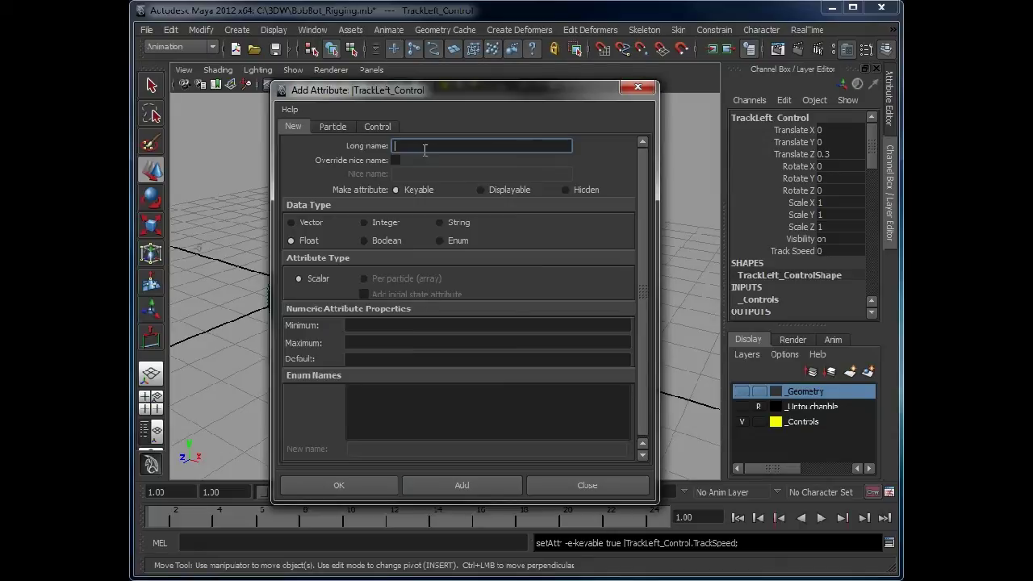
Step: Add two more keyable float attributes, TrackOffset and TreckLength, to the left track control and finish adding attributes
{"action": "type", "text": "TrackOffset"}
{"action": "left_click", "coordinate": [430, 486]}
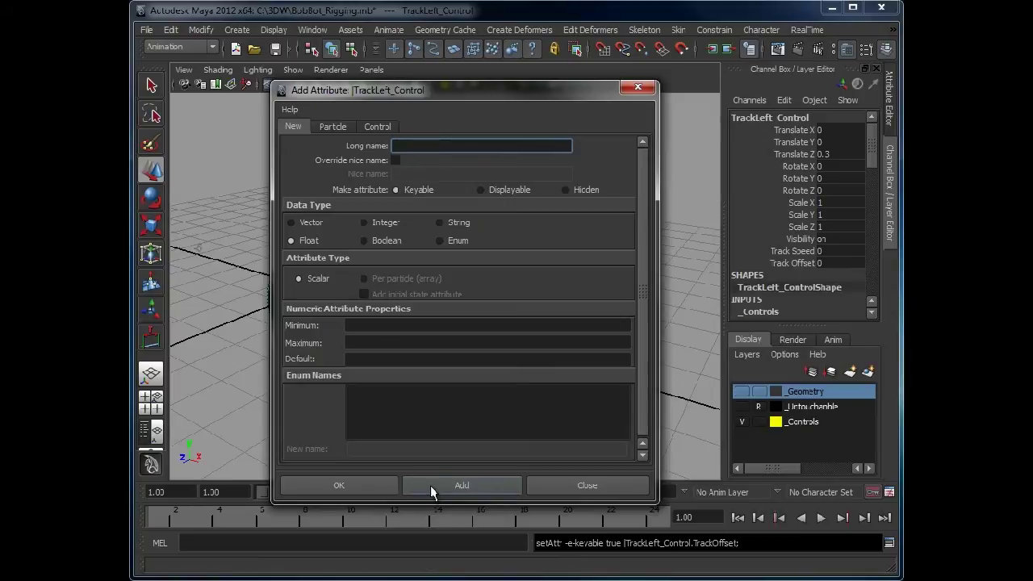
{"action": "left_click", "coordinate": [414, 146]}
{"action": "type", "text": "TrackLength"}
{"action": "left_click", "coordinate": [360, 483]}
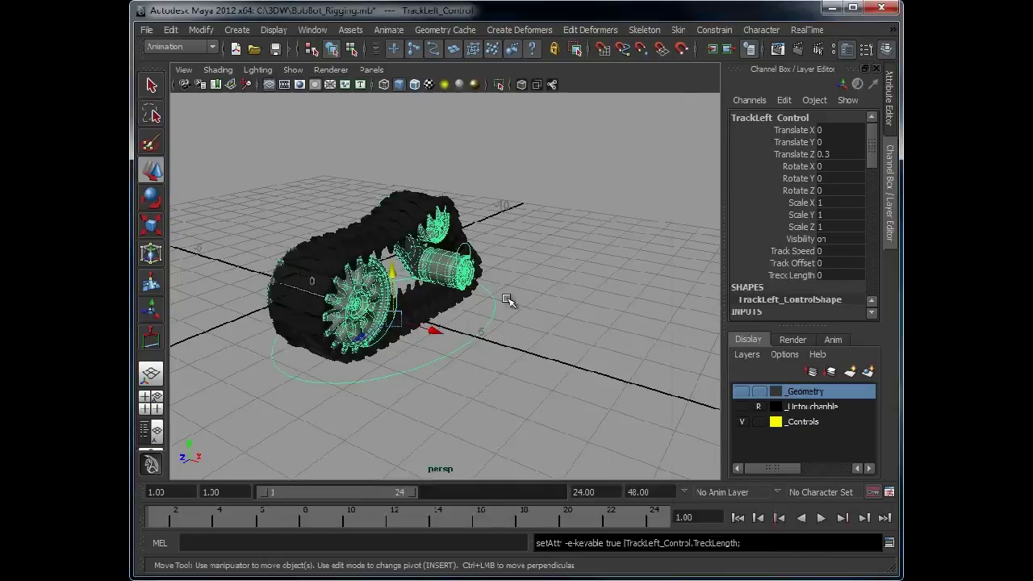
Step: Set the left track control's Track Speed to 57.5, Track Offset to 1.55 and Treck Length to 13.059
{"action": "left_click", "coordinate": [835, 251]}
{"action": "type", "text": "57.5"}
{"action": "left_click", "coordinate": [830, 267]}
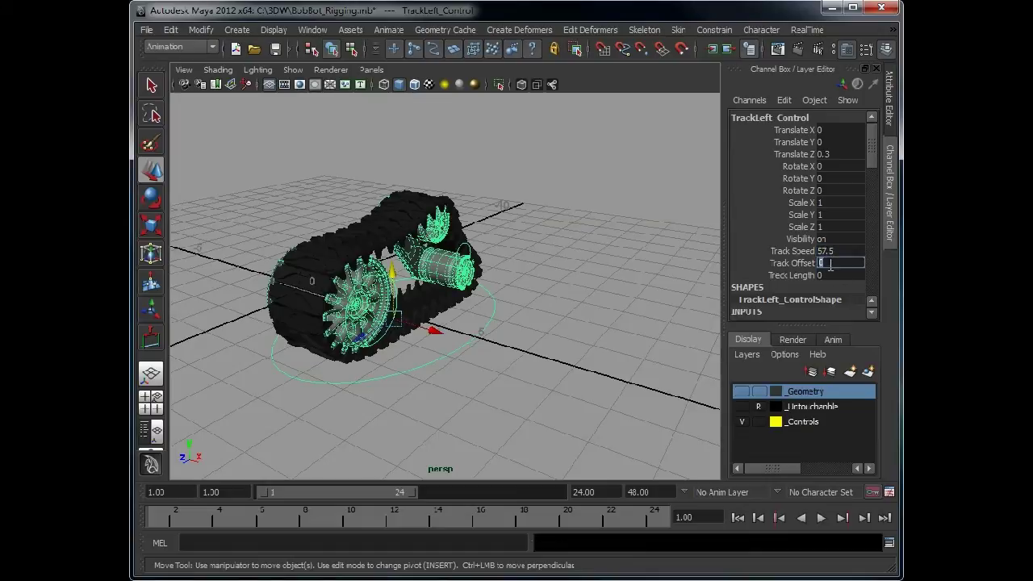
{"action": "type", "text": "1.55"}
{"action": "left_click", "coordinate": [830, 275]}
{"action": "type", "text": "13.059"}
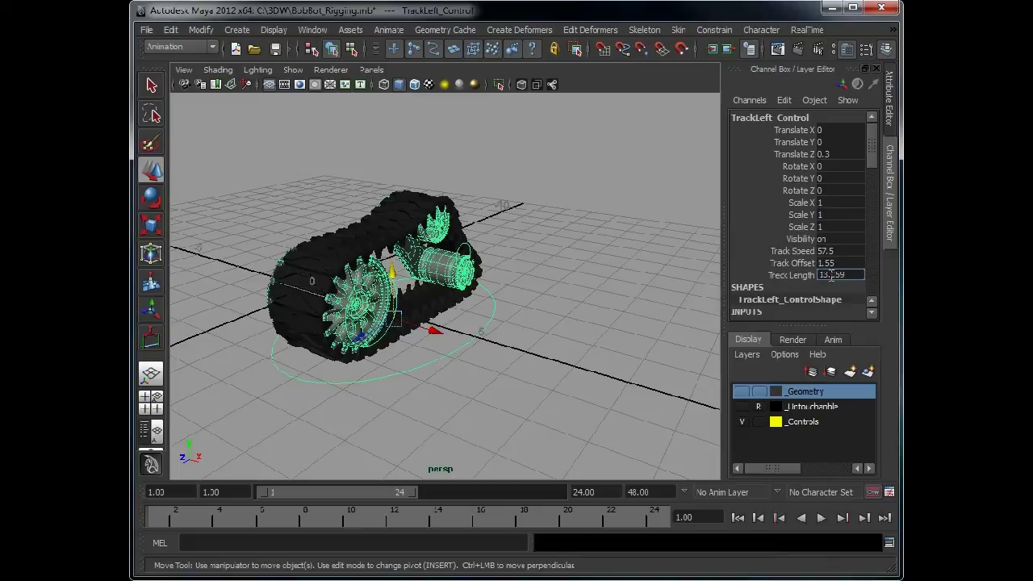
{"action": "key", "text": "Return"}
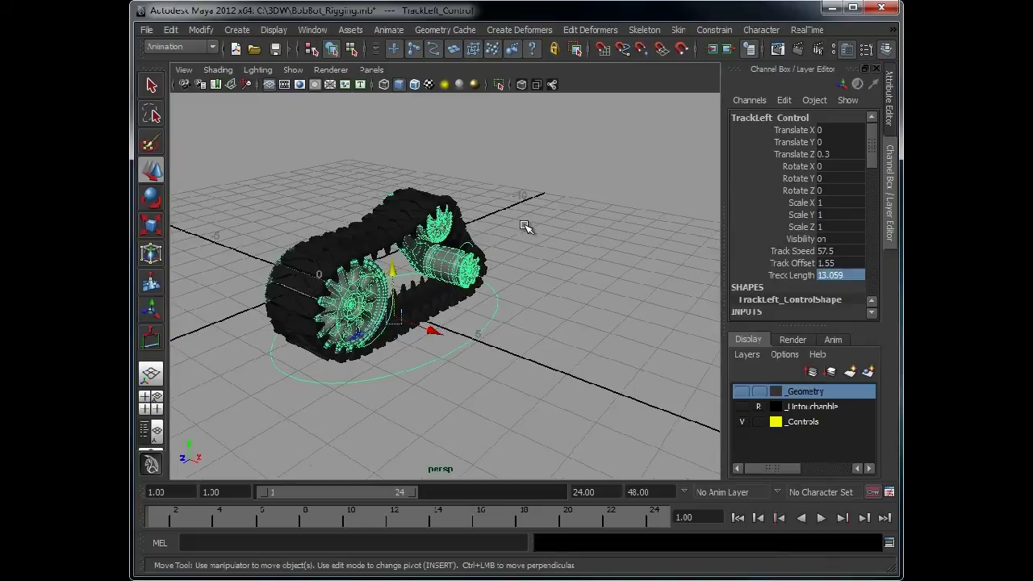
Step: In LeftTread_Exp, replace the fixed $treadSpeed value with TrackLeft_Control.TrackSpeed, copied from the Script Editor history
{"action": "left_click", "coordinate": [889, 545]}
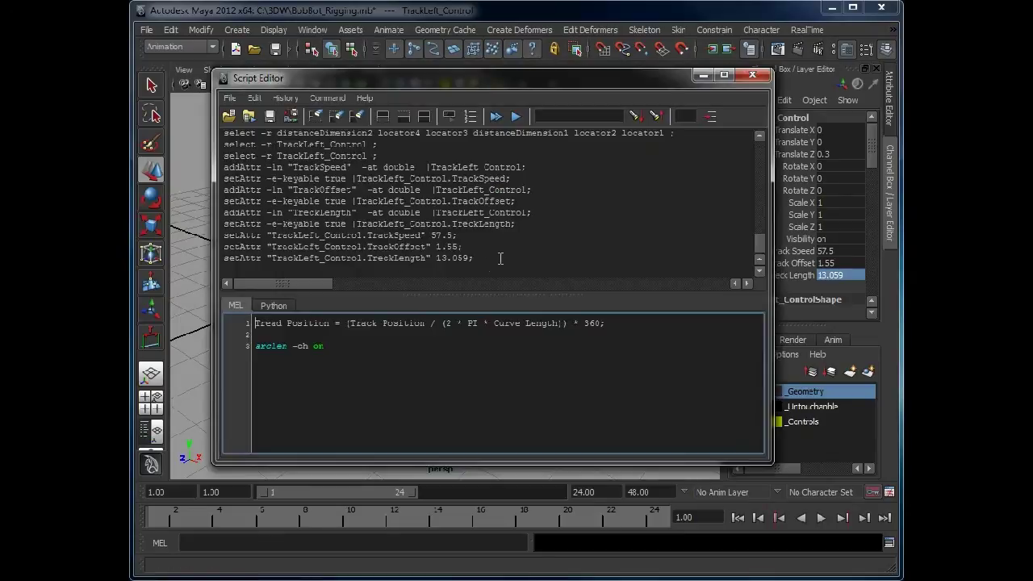
{"action": "left_click_drag", "start_coordinate": [347, 258], "coordinate": [224, 235]}
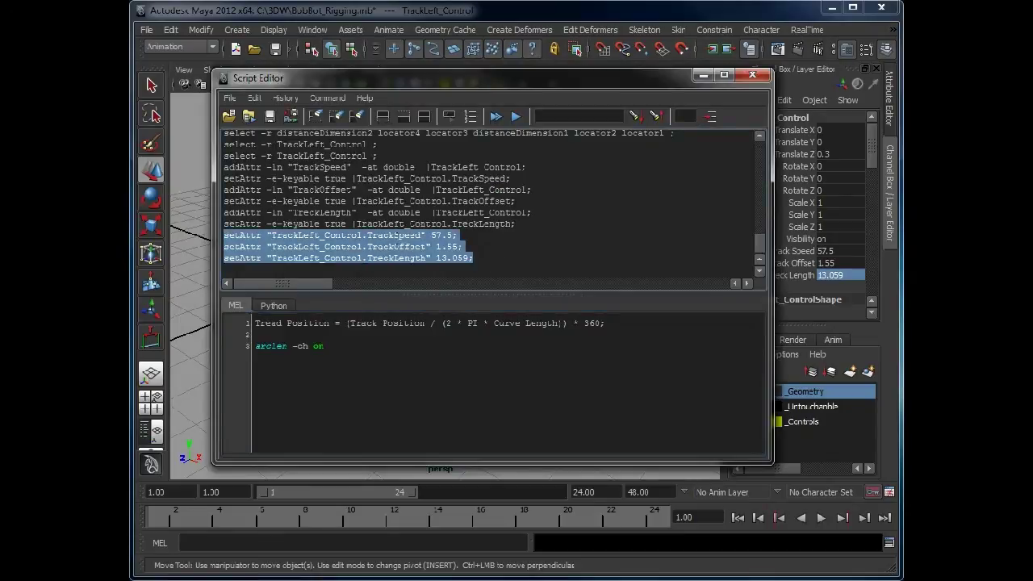
{"action": "left_click", "coordinate": [271, 238]}
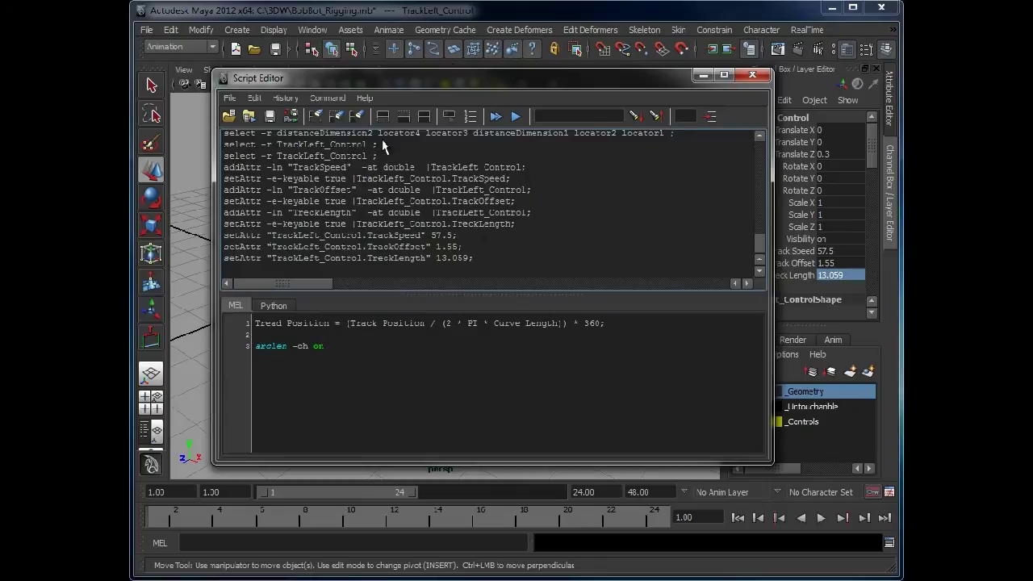
{"action": "left_click_drag", "start_coordinate": [478, 78], "coordinate": [412, 42]}
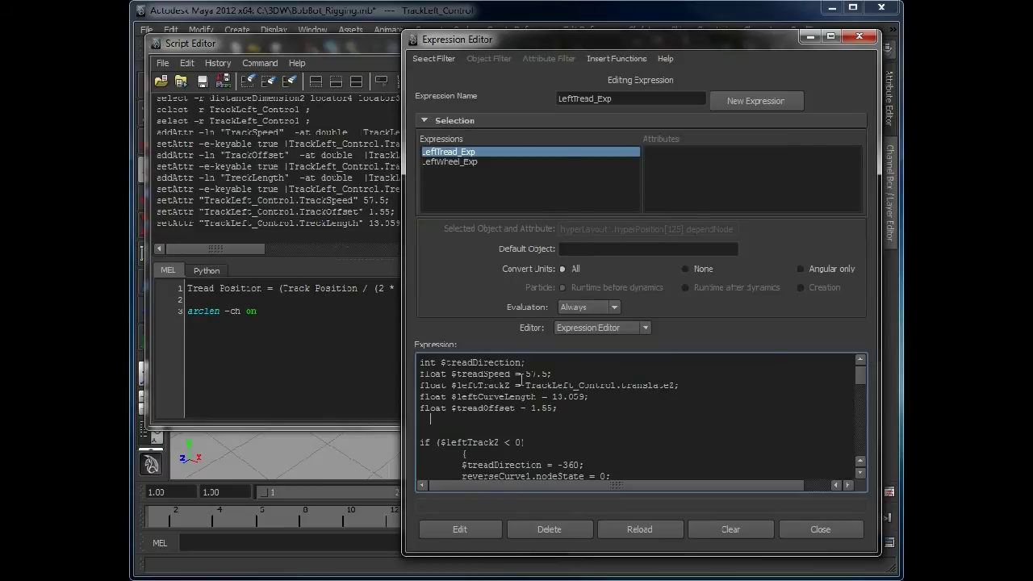
{"action": "left_click", "coordinate": [294, 208]}
{"action": "left_click_drag", "start_coordinate": [204, 200], "coordinate": [354, 200]}
{"action": "key", "text": "ctrl+c"}
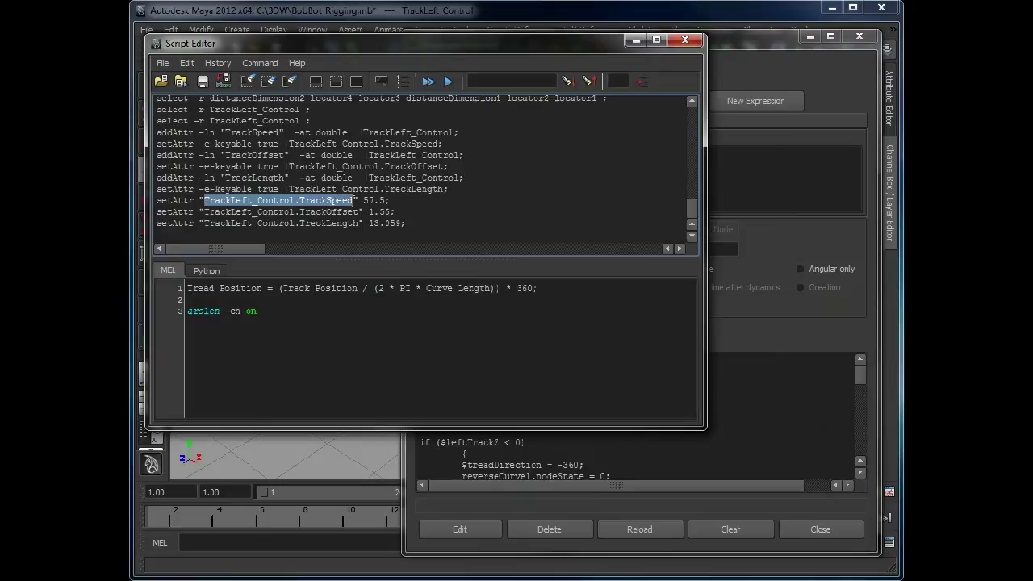
{"action": "left_click", "coordinate": [781, 457]}
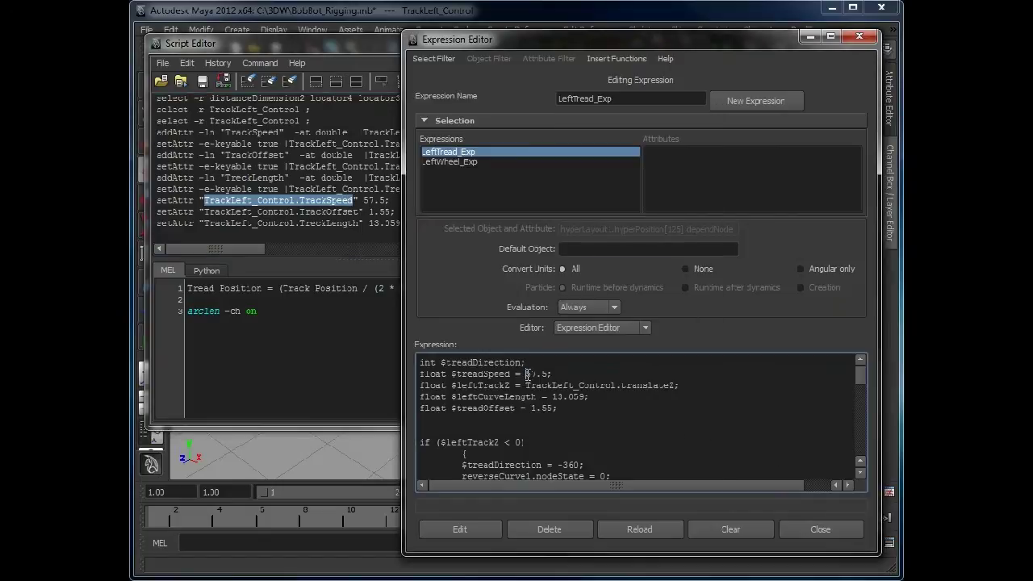
{"action": "left_click_drag", "start_coordinate": [526, 374], "coordinate": [552, 374]}
{"action": "key", "text": "ctrl+v"}
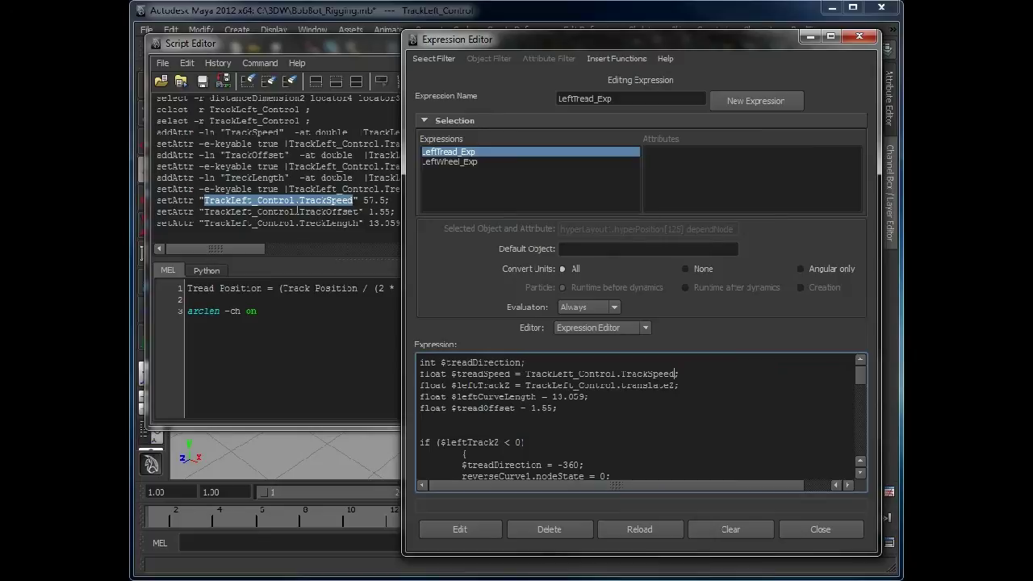
Step: Replace the fixed $leftCurveLength value in LeftTread_Exp with TrackLeft_Control.TreckLength from the Script Editor history
{"action": "left_click", "coordinate": [299, 210]}
{"action": "left_click_drag", "start_coordinate": [207, 228], "coordinate": [358, 227]}
{"action": "left_click", "coordinate": [700, 412]}
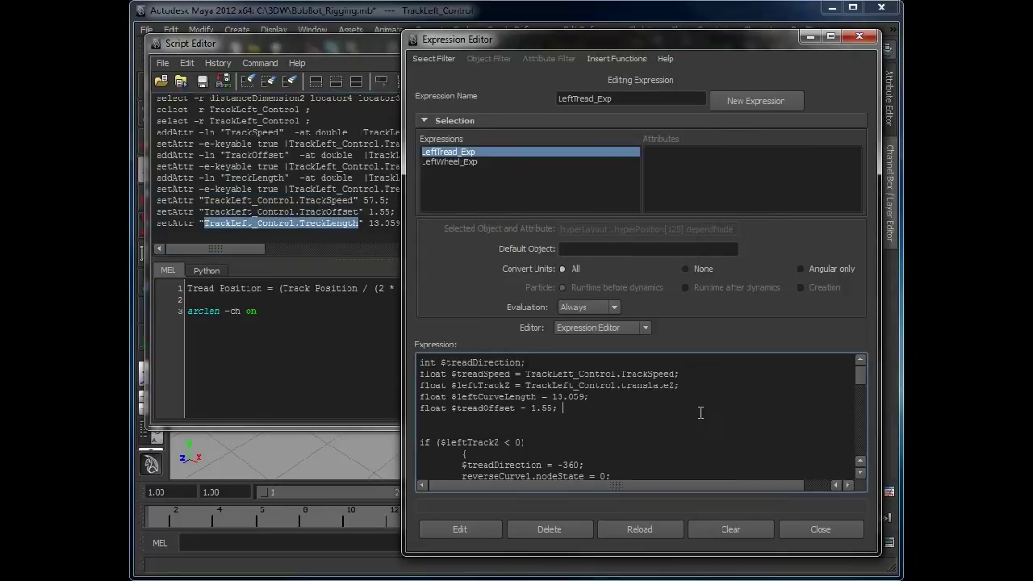
{"action": "left_click_drag", "start_coordinate": [533, 408], "coordinate": [552, 397]}
{"action": "type", "text": "TrackLeft_Control.TreckLength"}
Step: Replace the fixed $treadOffset value with TrackLeft_Control.TrackOffset, commit the edited LeftTread_Exp, and close the Expression Editor and Script Editor
{"action": "left_click", "coordinate": [314, 206]}
{"action": "left_click_drag", "start_coordinate": [205, 210], "coordinate": [360, 212]}
{"action": "key", "text": "ctrl+c"}
{"action": "left_click", "coordinate": [724, 435]}
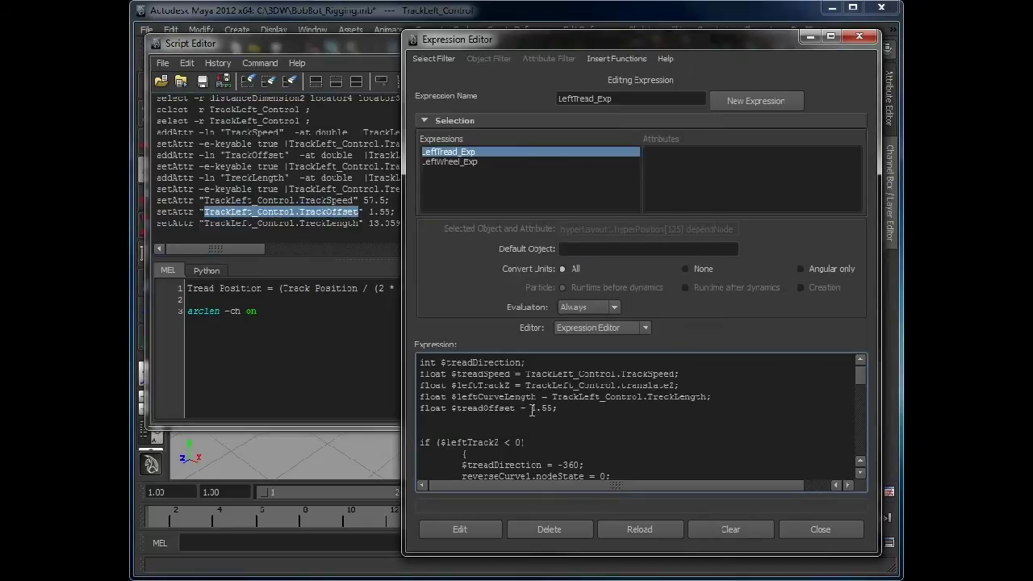
{"action": "left_click_drag", "start_coordinate": [531, 408], "coordinate": [555, 407]}
{"action": "key", "text": "ctrl+v"}
{"action": "left_click", "coordinate": [486, 521]}
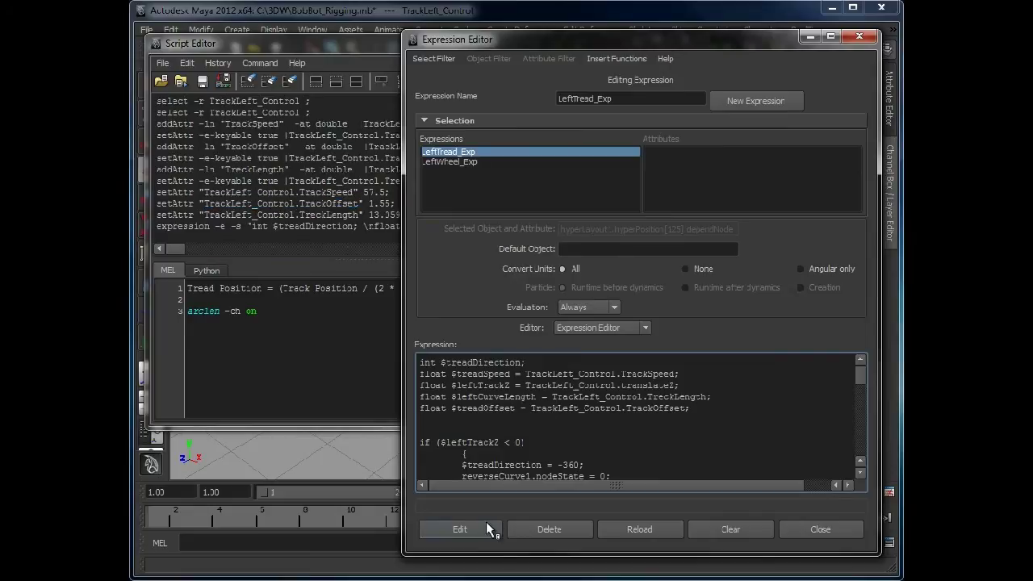
{"action": "left_click", "coordinate": [860, 36]}
{"action": "left_click", "coordinate": [684, 40]}
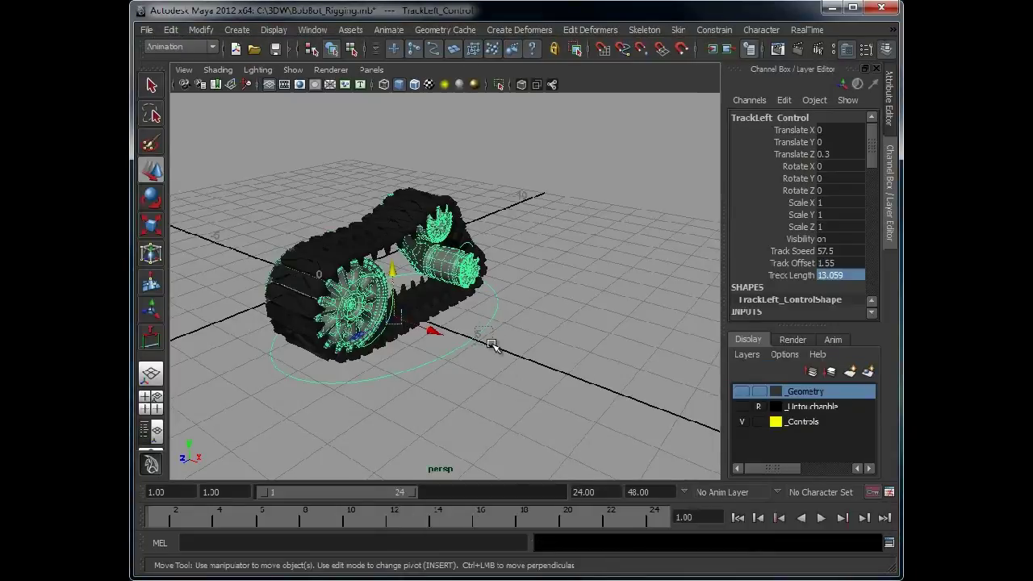
Step: Turn off selection highlighting in the viewport and undo the test move of the left track control
{"action": "left_click_drag", "start_coordinate": [513, 367], "coordinate": [471, 369], "text": "alt"}
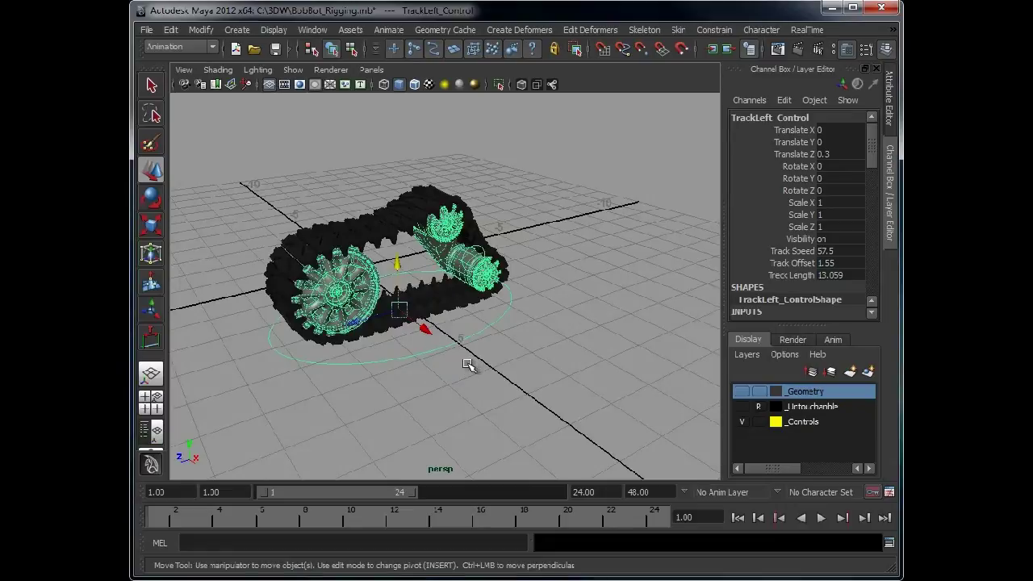
{"action": "left_click", "coordinate": [274, 30]}
{"action": "left_click", "coordinate": [263, 26]}
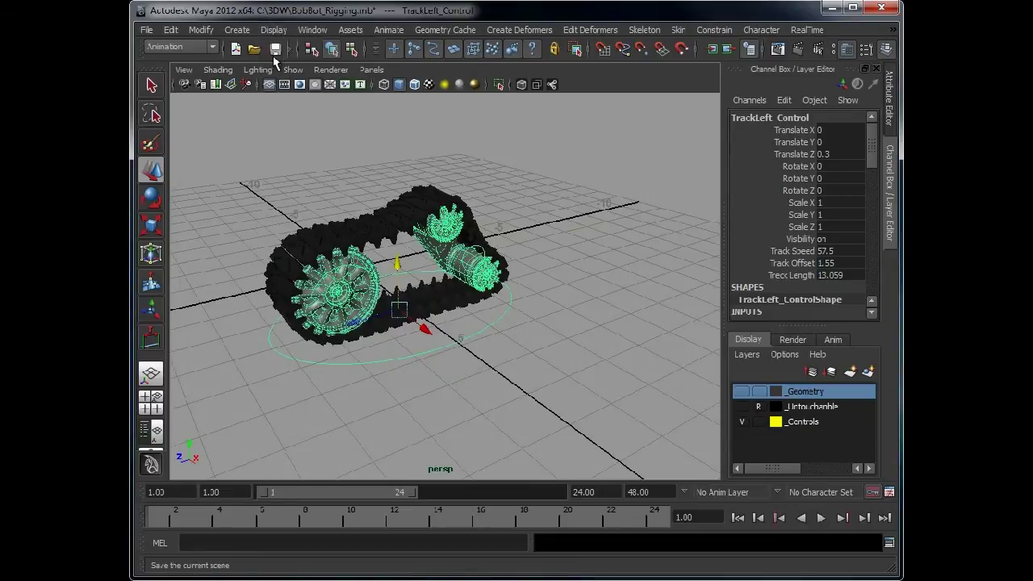
{"action": "left_click", "coordinate": [293, 70]}
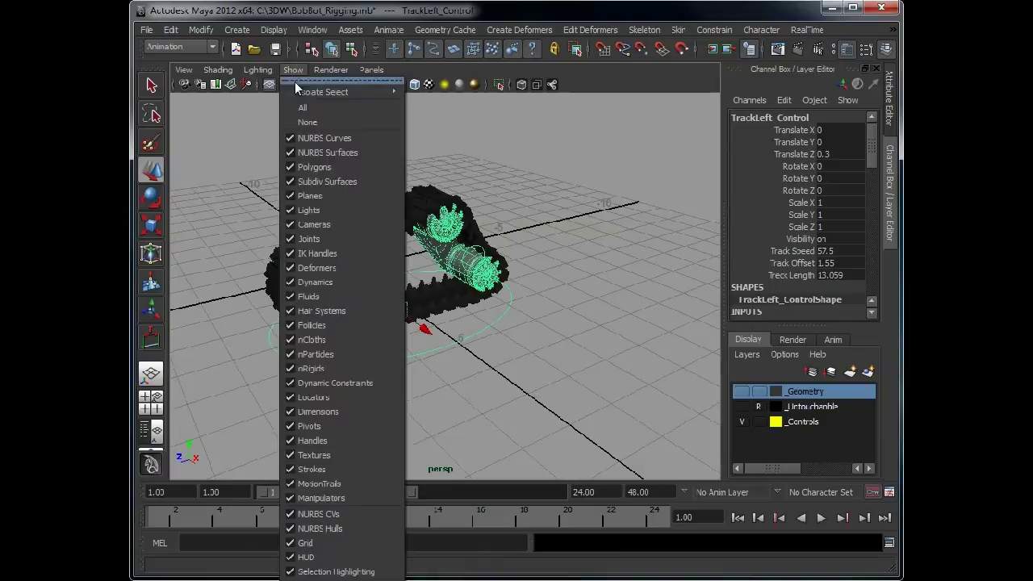
{"action": "left_click", "coordinate": [336, 572]}
{"action": "left_click_drag", "start_coordinate": [406, 347], "coordinate": [348, 316], "text": "alt"}
{"action": "middle_click_drag", "start_coordinate": [395, 339], "coordinate": [436, 355], "text": "alt"}
{"action": "right_click_drag", "start_coordinate": [436, 355], "coordinate": [517, 360], "text": "alt"}
{"action": "key", "text": "ctrl+z"}
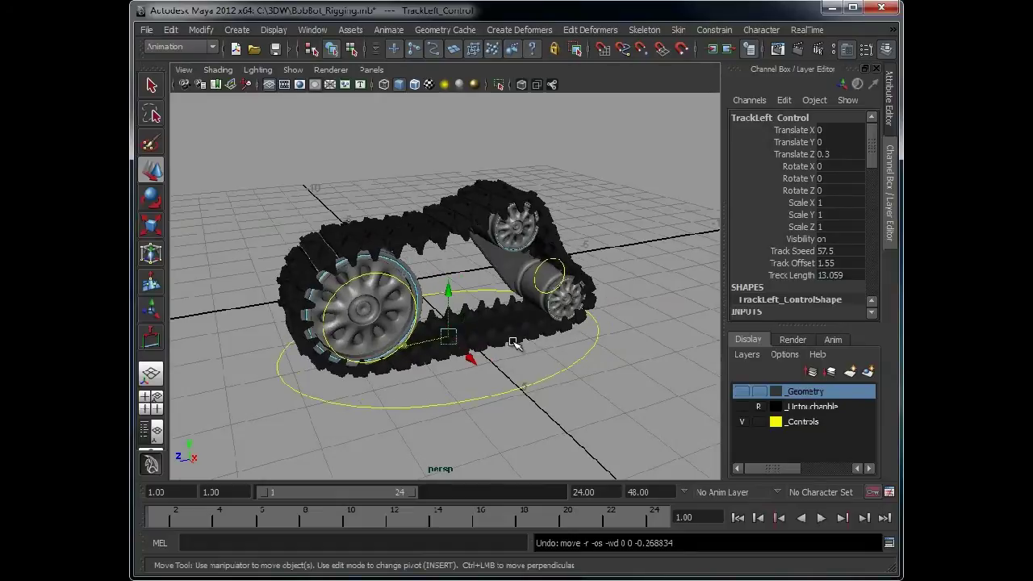
Step: Set Track Speed to 10 and move the left track control forward to about 1.04 in Translate Z
{"action": "double_click", "coordinate": [830, 251]}
{"action": "type", "text": "10"}
{"action": "key", "text": "Return"}
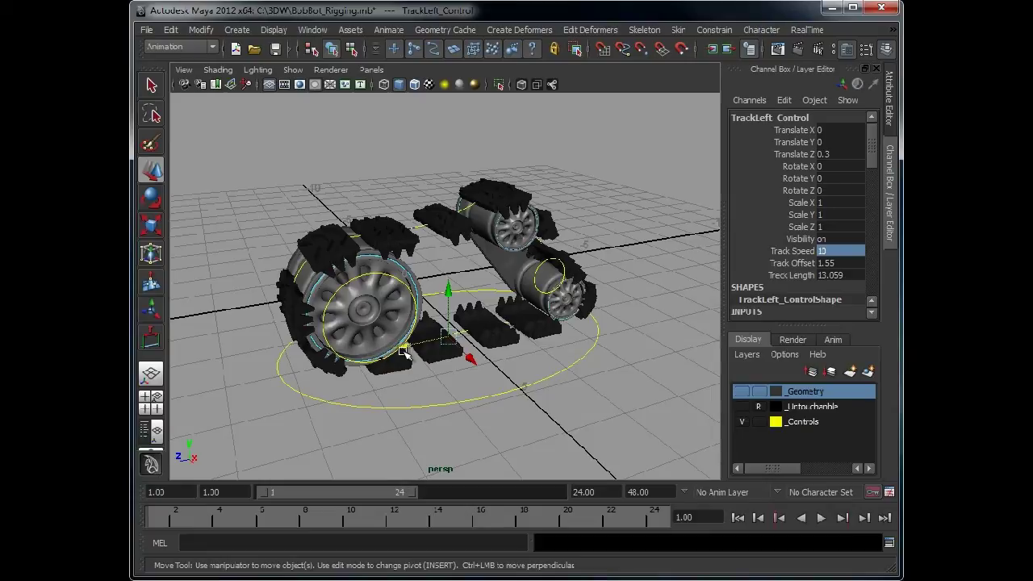
{"action": "left_click_drag", "start_coordinate": [412, 368], "coordinate": [359, 344]}
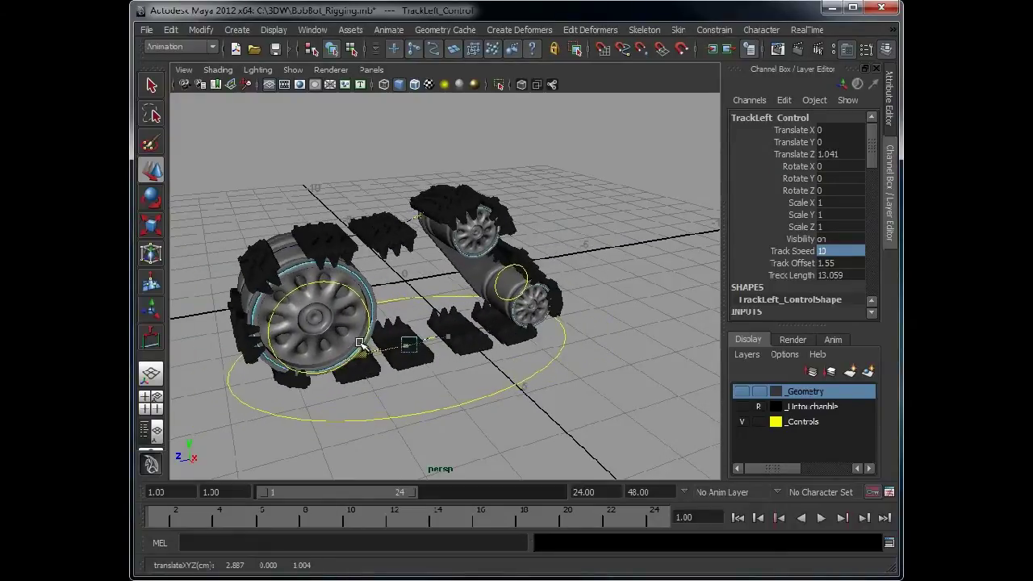
Step: Adjust the Track Offset interactively to 2.06 to spread the treads around the track, then clear the selection
{"action": "left_click", "coordinate": [804, 264]}
{"action": "middle_click_drag", "start_coordinate": [553, 251], "coordinate": [548, 248]}
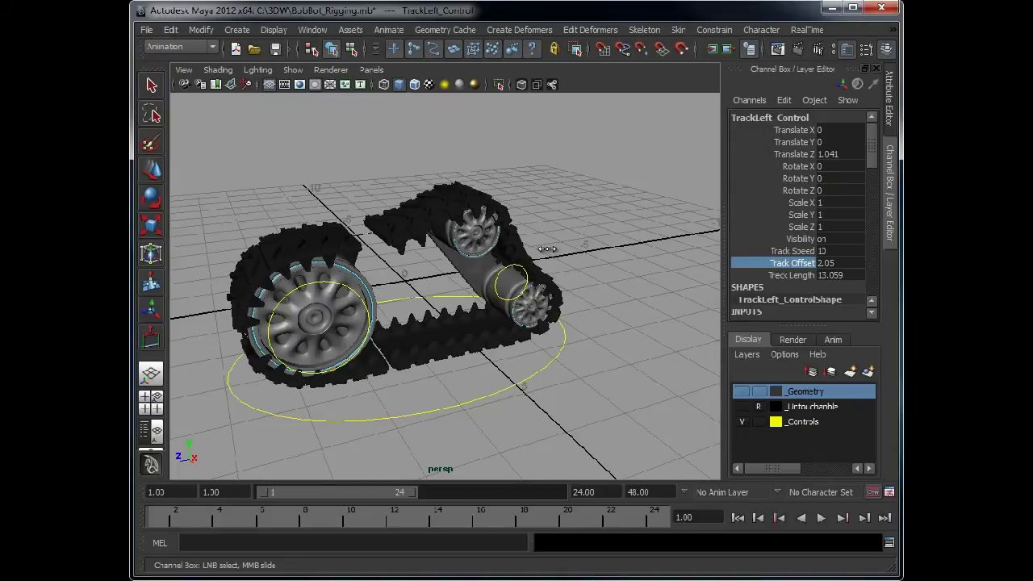
{"action": "middle_click_drag", "start_coordinate": [546, 248], "coordinate": [547, 249]}
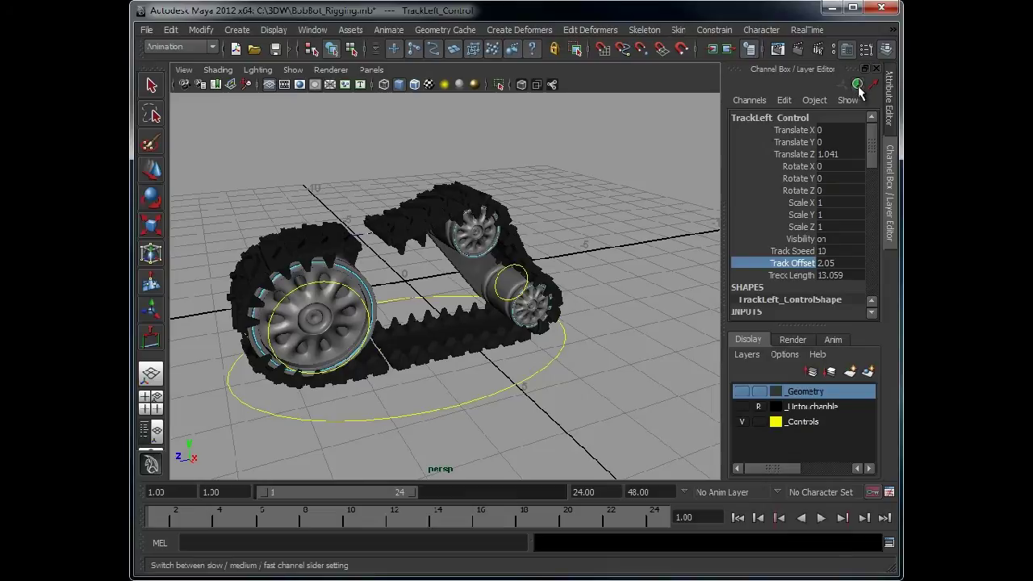
{"action": "middle_click_drag", "start_coordinate": [472, 269], "coordinate": [511, 253], "text": "alt"}
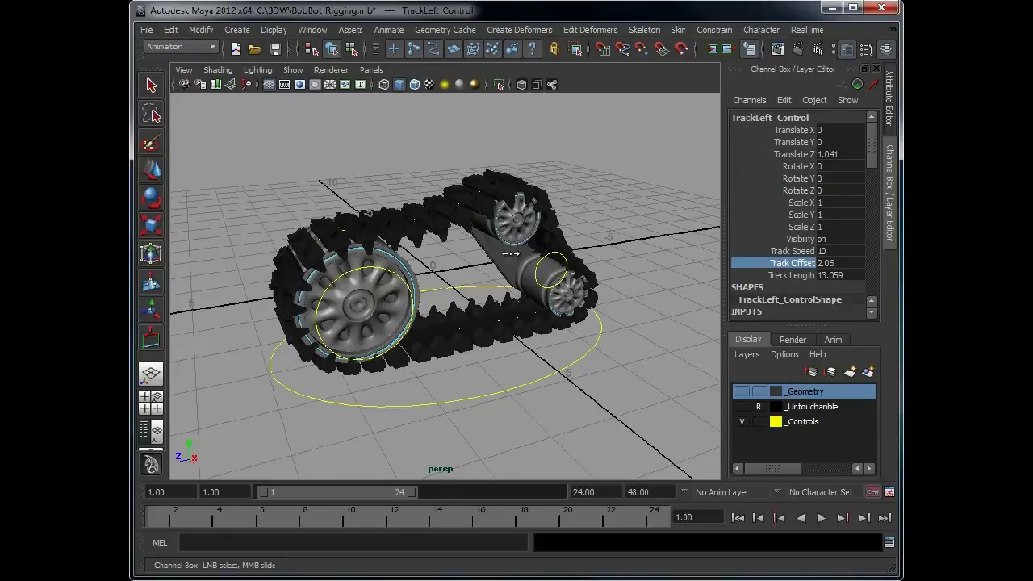
{"action": "key", "text": "w"}
{"action": "left_click", "coordinate": [526, 410]}
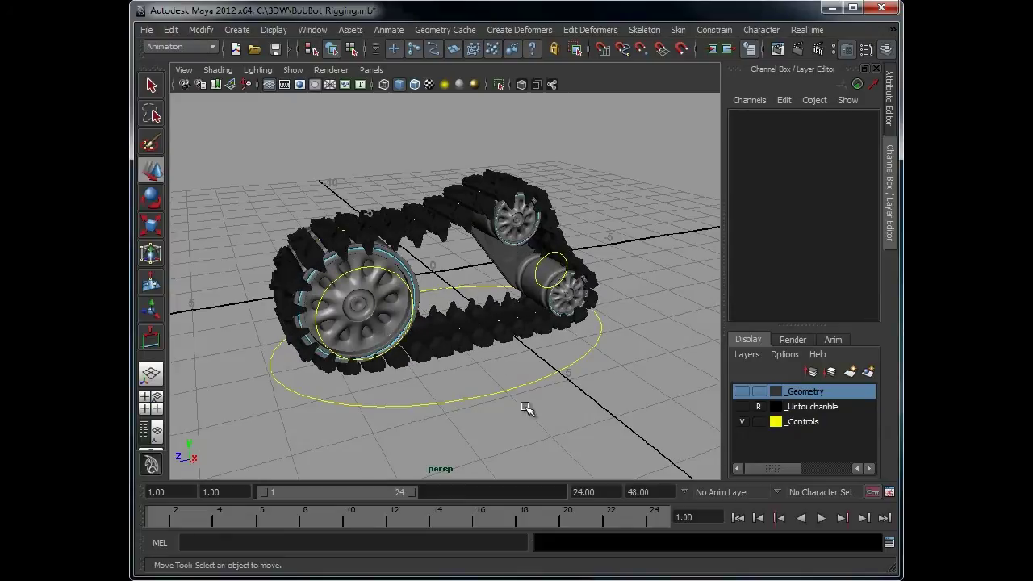
Step: Test-move the left track control back and forth along Z and undo those moves
{"action": "left_click_drag", "start_coordinate": [507, 301], "coordinate": [478, 338], "text": "alt"}
{"action": "left_click", "coordinate": [464, 373]}
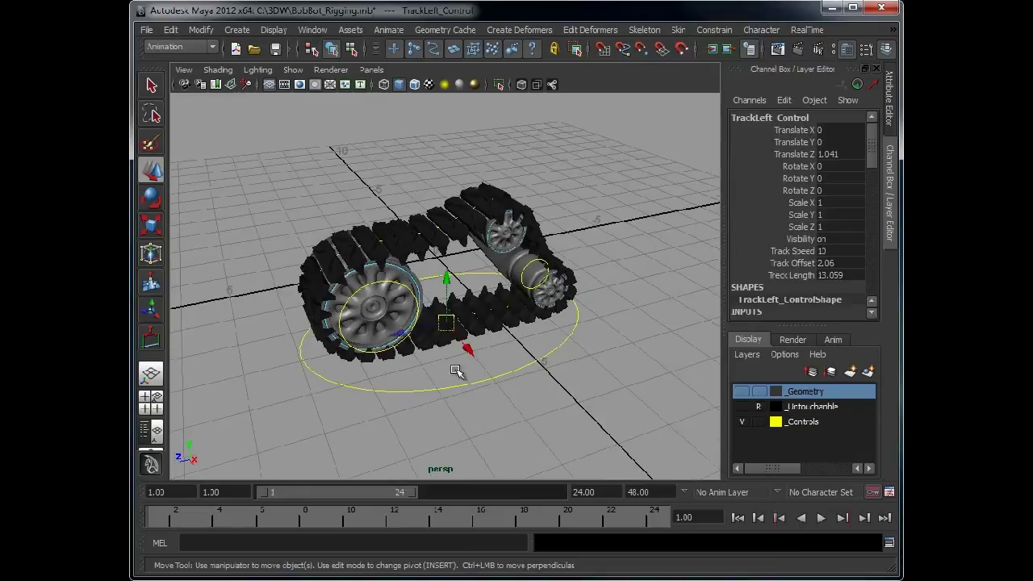
{"action": "mouse_move", "coordinate": [408, 339]}
{"action": "left_mouse_down"}
{"action": "mouse_move", "coordinate": [335, 346]}
{"action": "mouse_move", "coordinate": [403, 339]}
{"action": "left_mouse_up"}
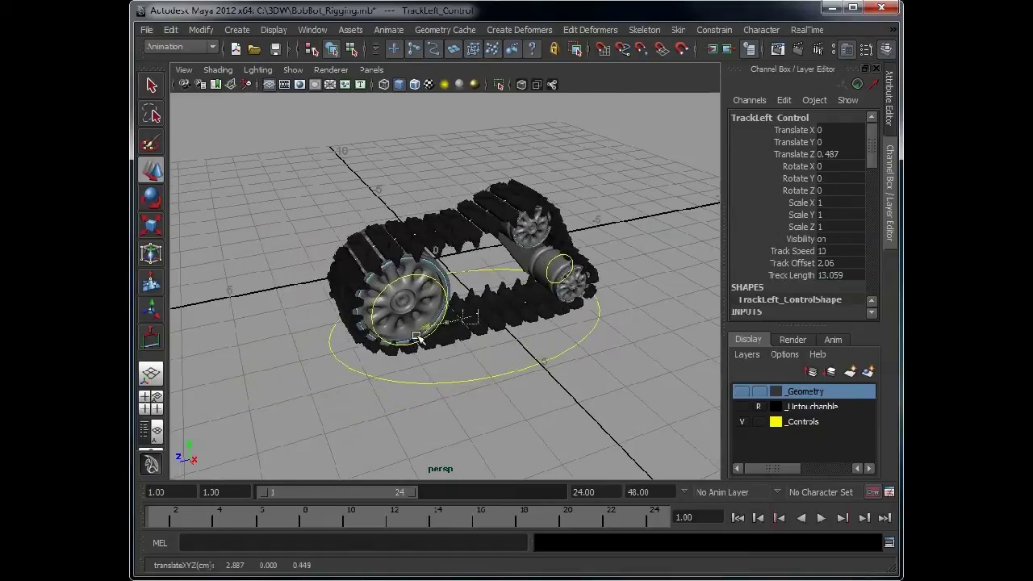
{"action": "left_click_drag", "start_coordinate": [417, 336], "coordinate": [373, 346]}
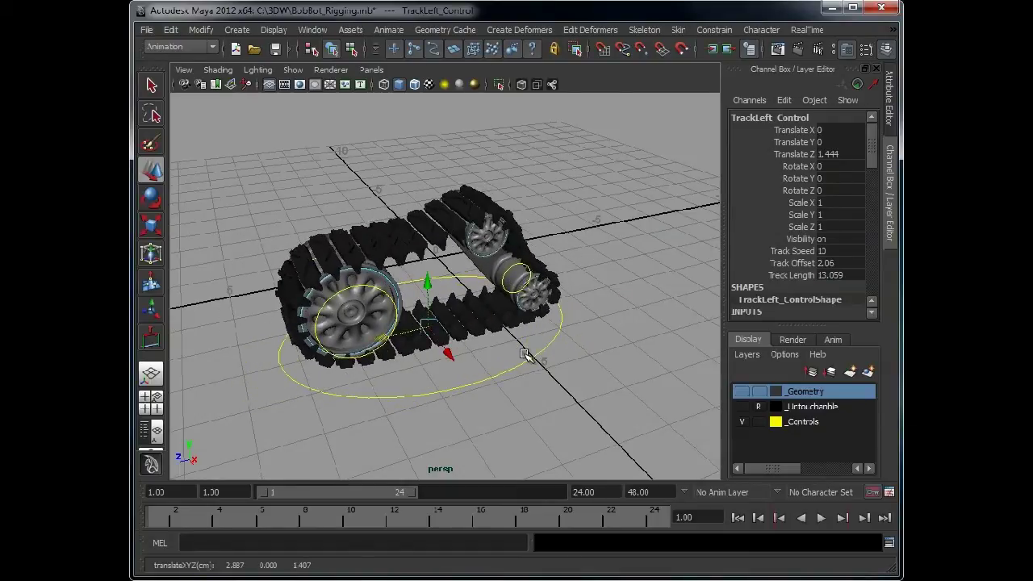
{"action": "left_click_drag", "start_coordinate": [524, 354], "coordinate": [532, 339], "text": "alt"}
{"action": "right_click_drag", "start_coordinate": [532, 339], "coordinate": [551, 339], "text": "alt"}
{"action": "key", "text": "ctrl+z"}
{"action": "key", "text": "ctrl+z"}
{"action": "key", "text": "ctrl+z"}
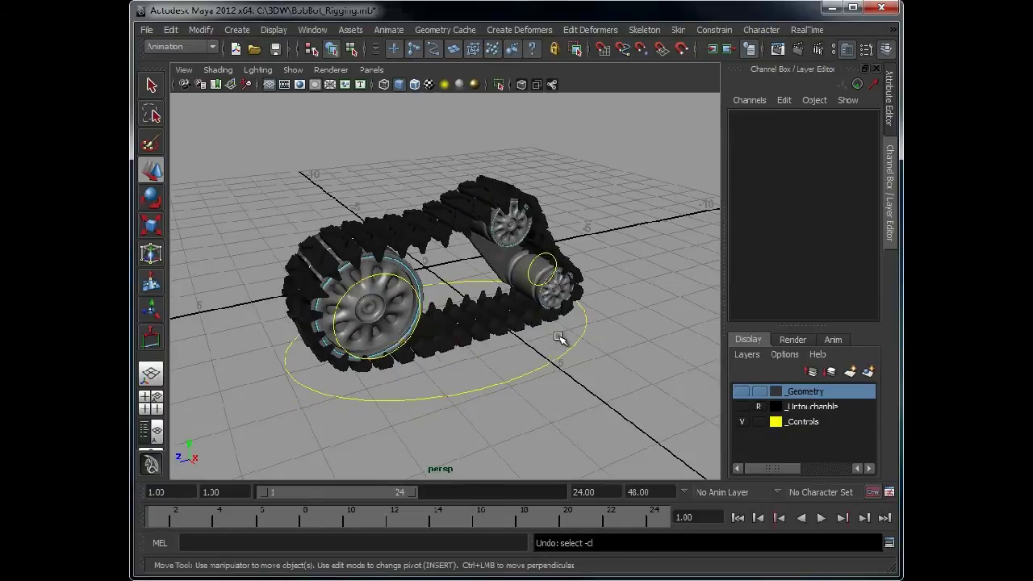
Step: Undo the earlier Track Offset, Translate Z and Track Speed changes on the left track control
{"action": "left_click", "coordinate": [560, 339]}
{"action": "middle_click_drag", "start_coordinate": [560, 341], "coordinate": [618, 314]}
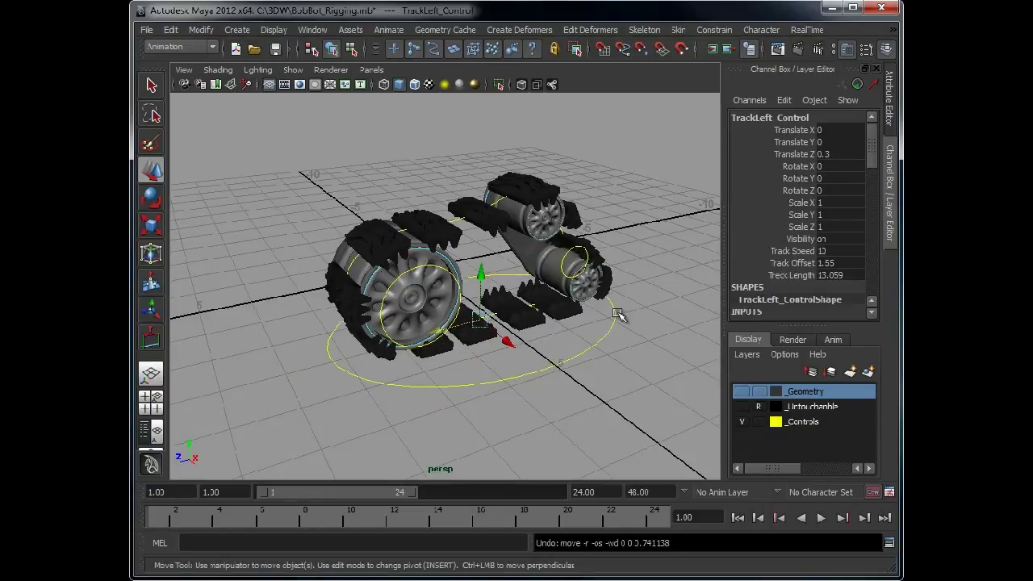
{"action": "key", "text": "ctrl+z"}
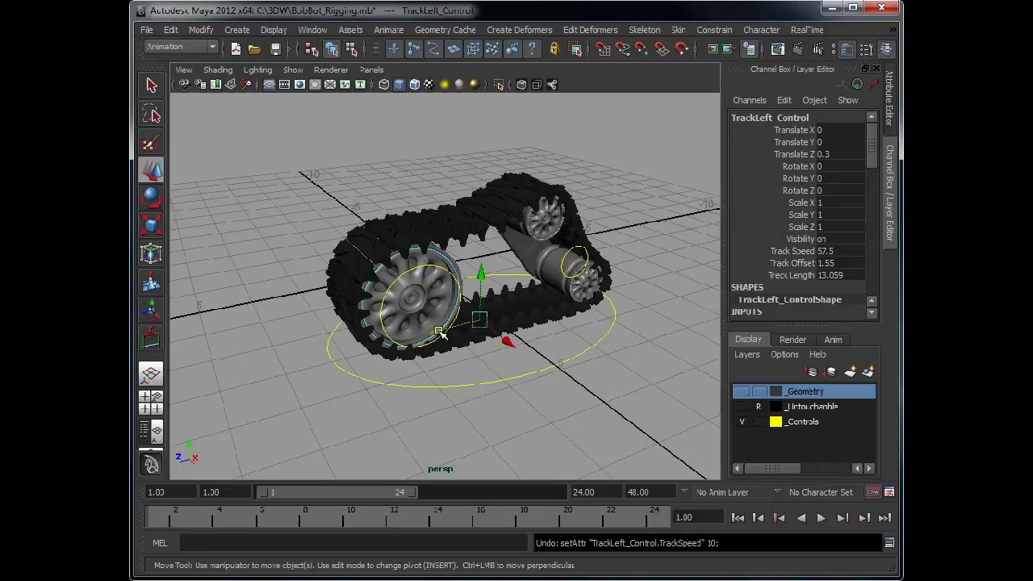
Step: Move the left track control forward to 0.975 in Translate Z and inspect the front wheel's driven rotation
{"action": "middle_click_drag", "start_coordinate": [442, 334], "coordinate": [404, 336]}
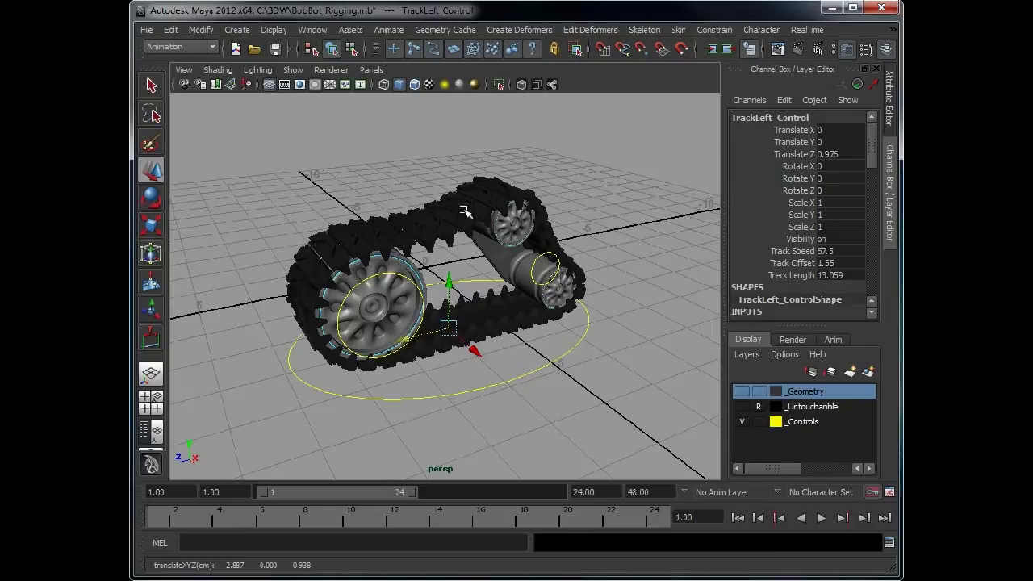
{"action": "left_click", "coordinate": [407, 265]}
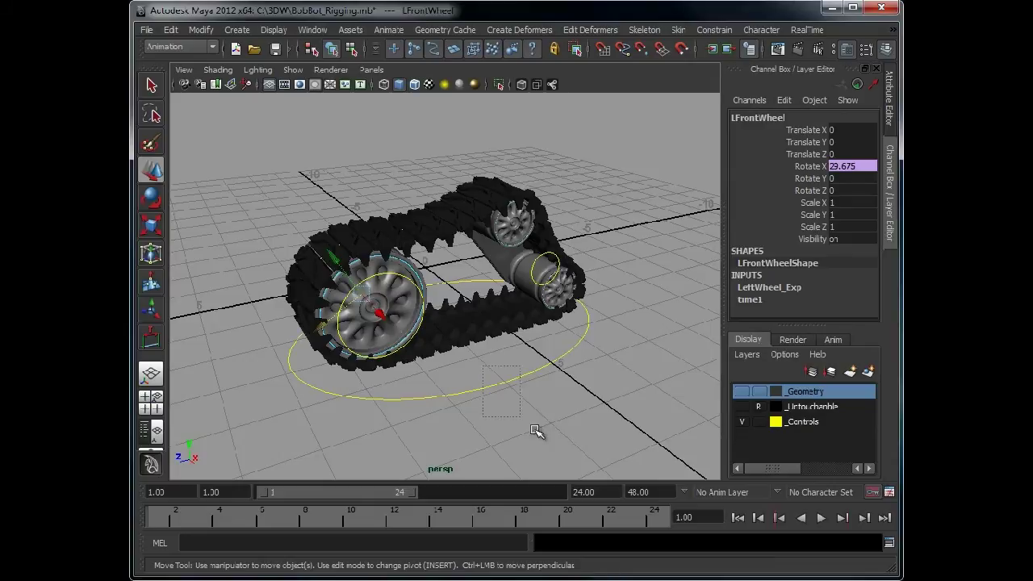
{"action": "left_click", "coordinate": [550, 362]}
Step: Try sliding the left track control along Z to watch the treads from another angle, and undo the move
{"action": "left_click_drag", "start_coordinate": [565, 302], "coordinate": [587, 284], "text": "alt"}
{"action": "right_click_drag", "start_coordinate": [588, 284], "coordinate": [481, 287], "text": "alt"}
{"action": "middle_click_drag", "start_coordinate": [482, 289], "coordinate": [511, 307], "text": "alt"}
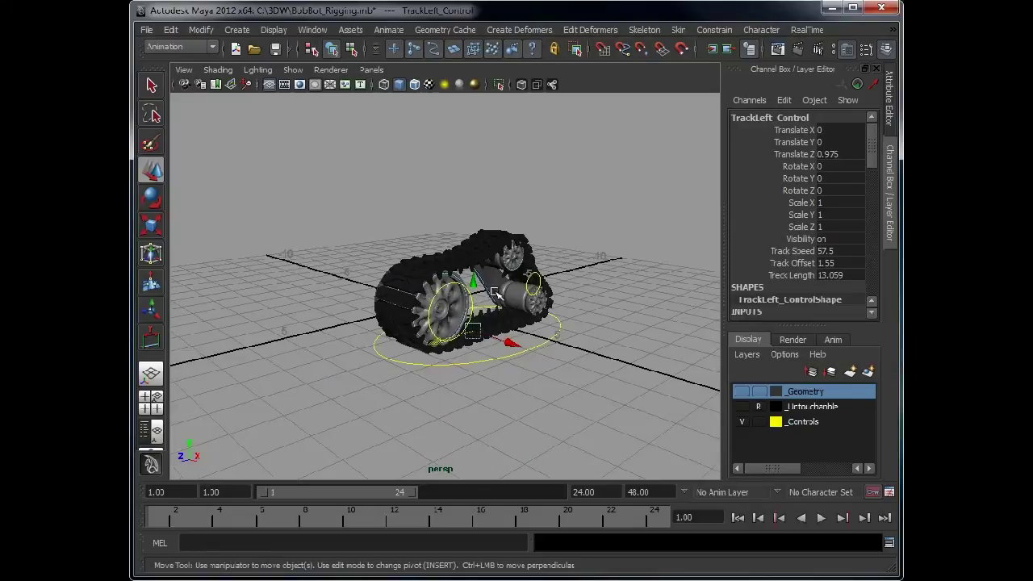
{"action": "left_click_drag", "start_coordinate": [558, 313], "coordinate": [429, 347], "text": "alt"}
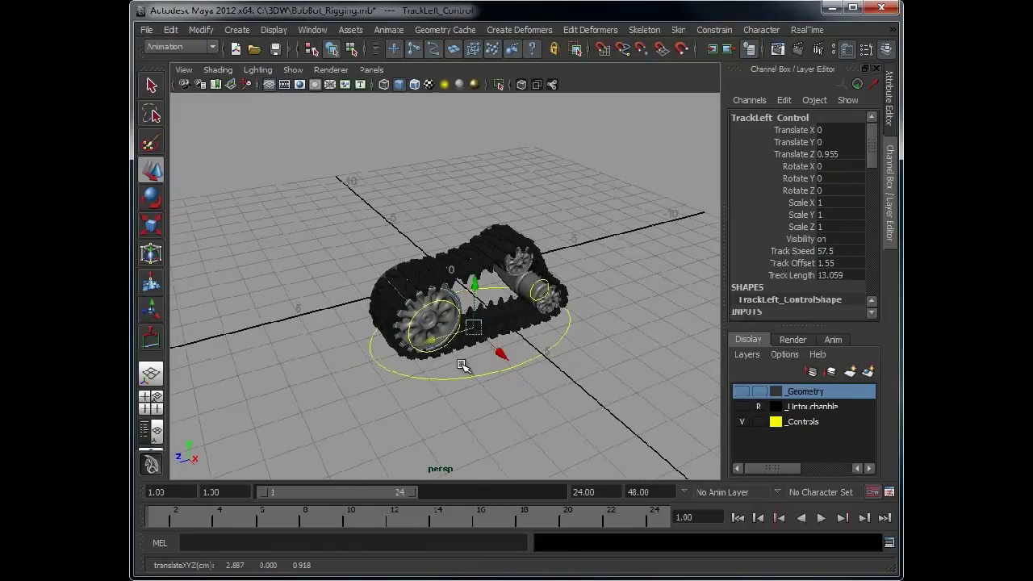
{"action": "key", "text": "ctrl+z"}
Step: Make the _Geometry layer visible and maximize the perspective viewport
{"action": "left_click_drag", "start_coordinate": [498, 377], "coordinate": [525, 371], "text": "alt"}
{"action": "right_click_drag", "start_coordinate": [524, 372], "coordinate": [613, 394], "text": "alt"}
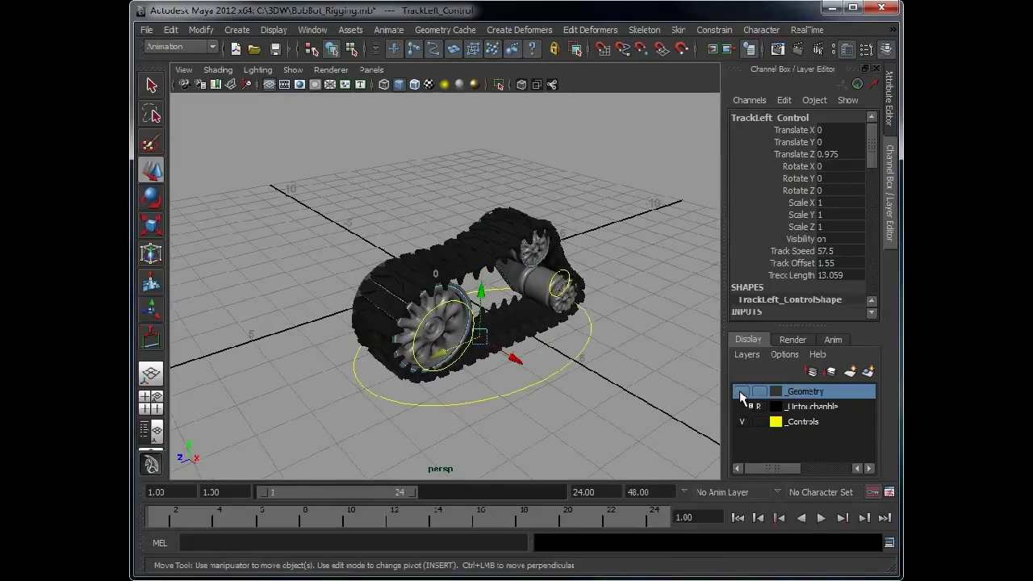
{"action": "middle_click_drag", "start_coordinate": [649, 385], "coordinate": [642, 382], "text": "alt"}
{"action": "left_click", "coordinate": [741, 392]}
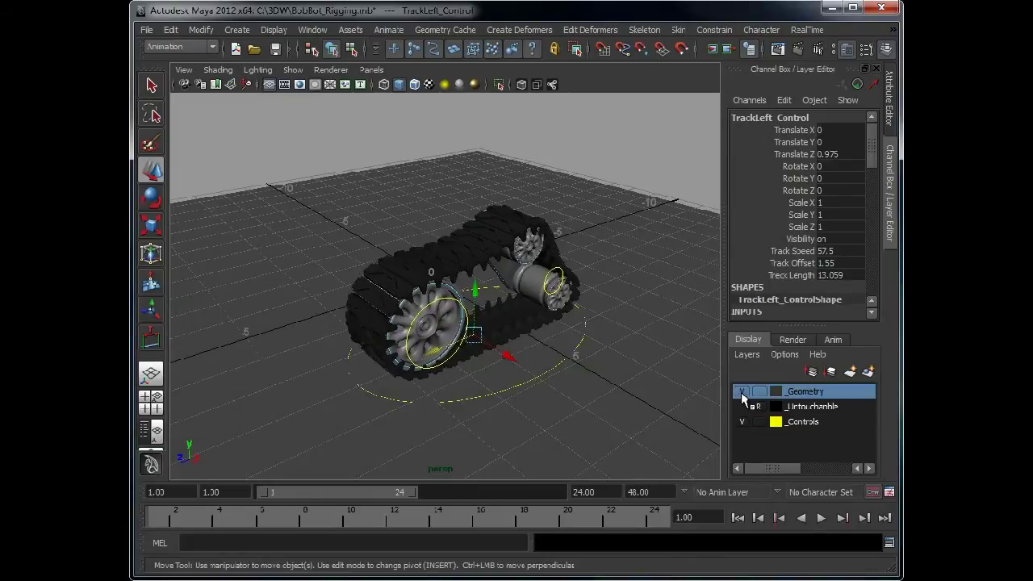
{"action": "key", "text": "ctrl+space"}
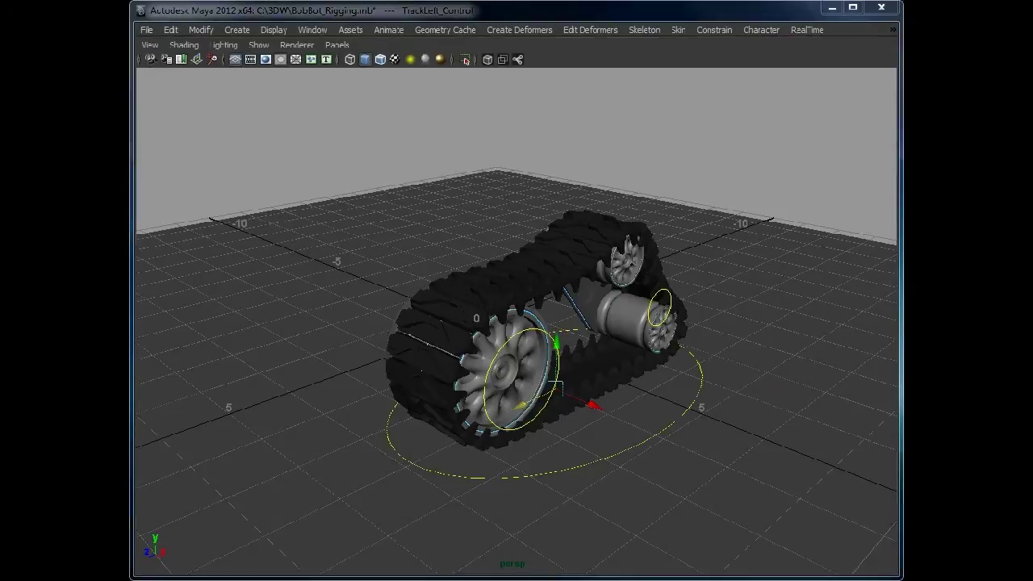
Step: Unhide the robot's body, head, arms and their controls, and hide the floor
{"action": "key", "text": "ctrl+z"}
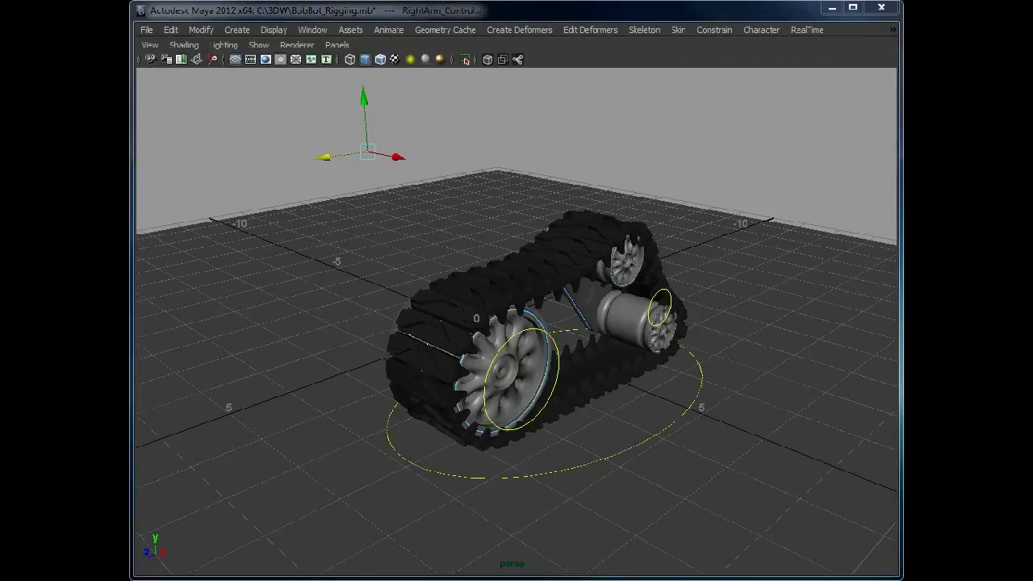
{"action": "key", "text": "ctrl+shift+h"}
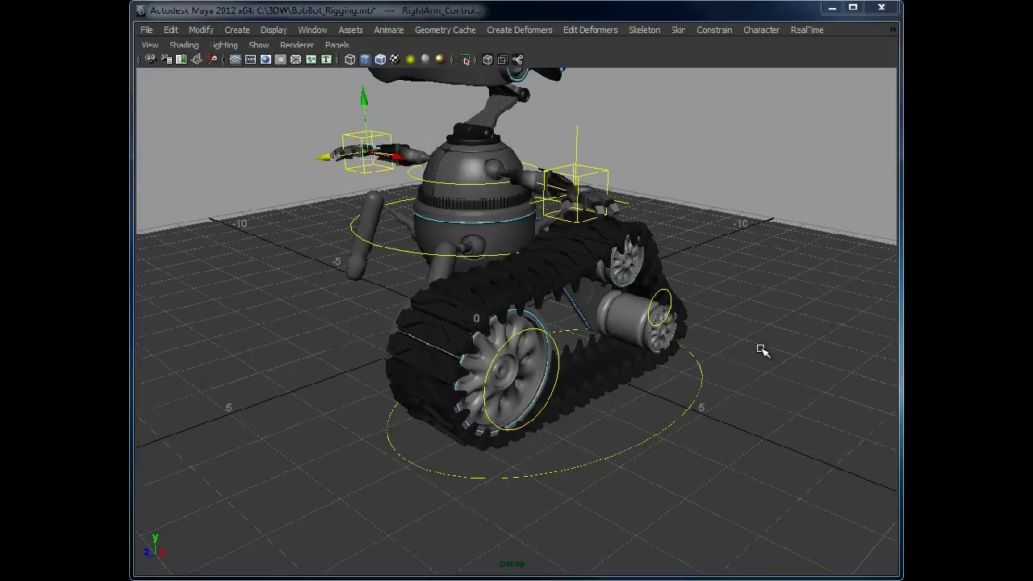
{"action": "left_click", "coordinate": [763, 346]}
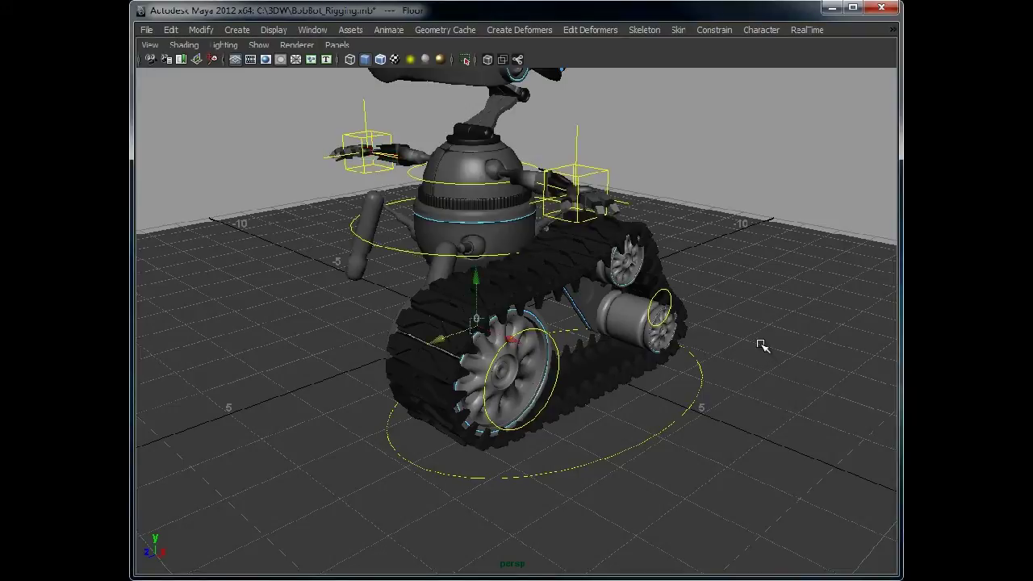
{"action": "key", "text": "ctrl+h"}
{"action": "left_click_drag", "start_coordinate": [675, 383], "coordinate": [746, 461], "text": "alt"}
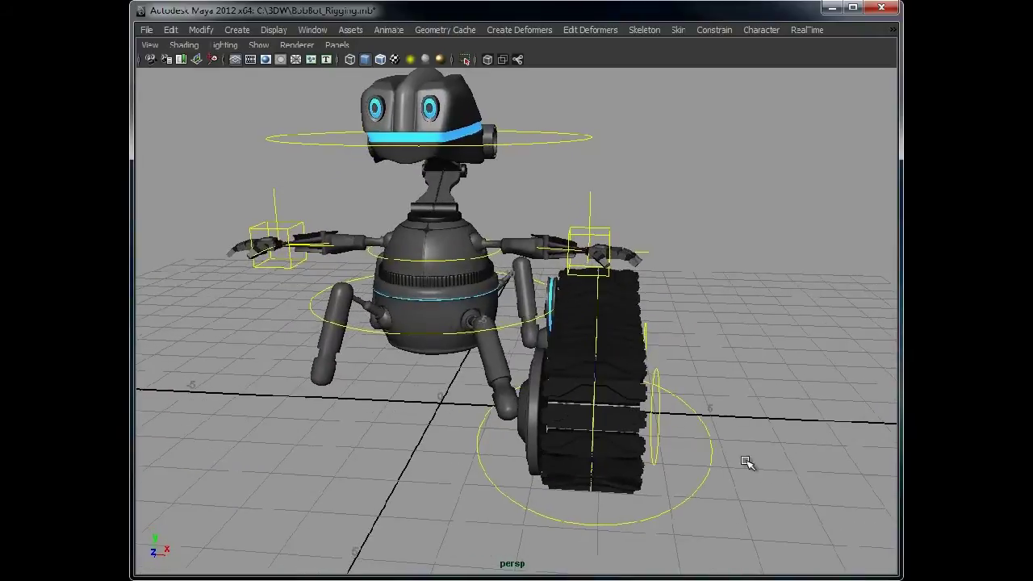
Step: Move the left track control forward and raise it slightly to test how the attached leg follows
{"action": "left_click", "coordinate": [699, 487]}
{"action": "left_click_drag", "start_coordinate": [549, 442], "coordinate": [565, 425], "text": "alt"}
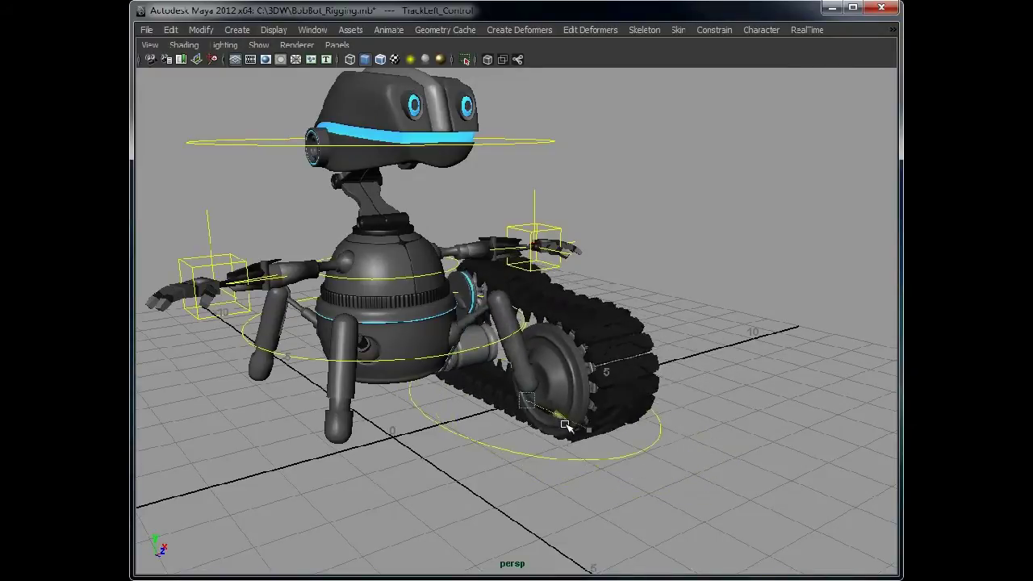
{"action": "left_click_drag", "start_coordinate": [619, 444], "coordinate": [577, 426]}
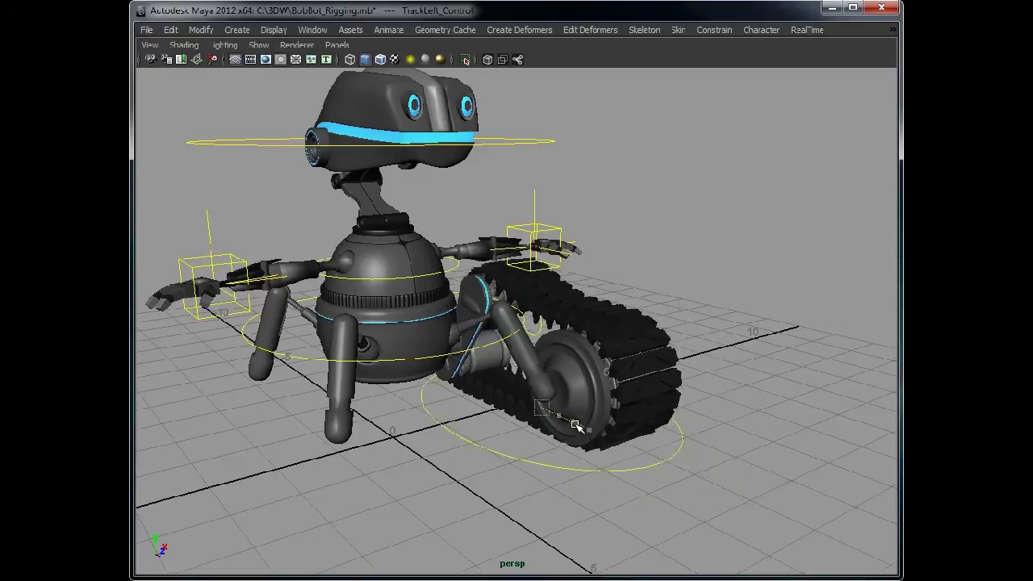
{"action": "left_click_drag", "start_coordinate": [763, 339], "coordinate": [713, 331], "text": "alt"}
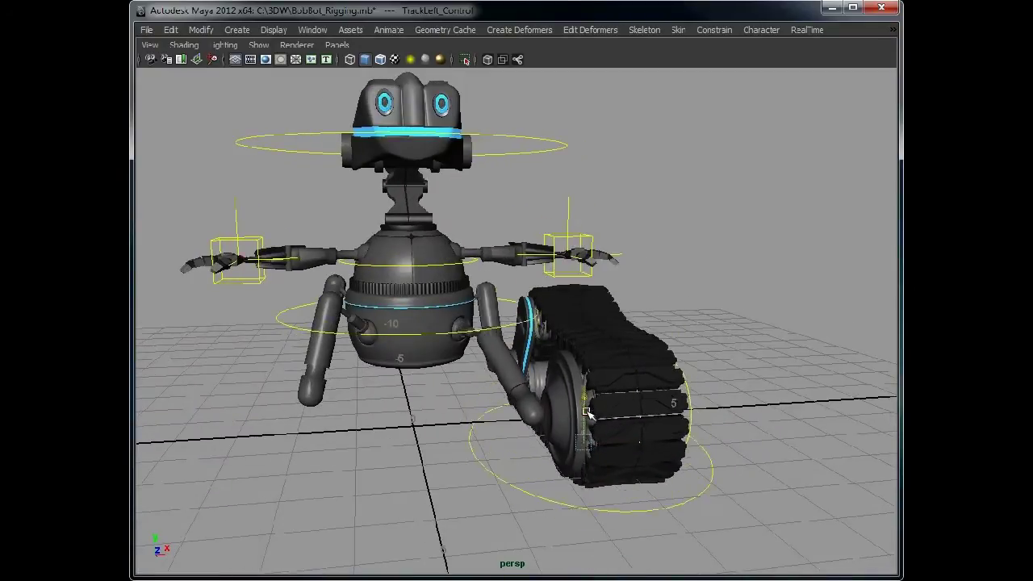
{"action": "left_click_drag", "start_coordinate": [587, 410], "coordinate": [592, 403]}
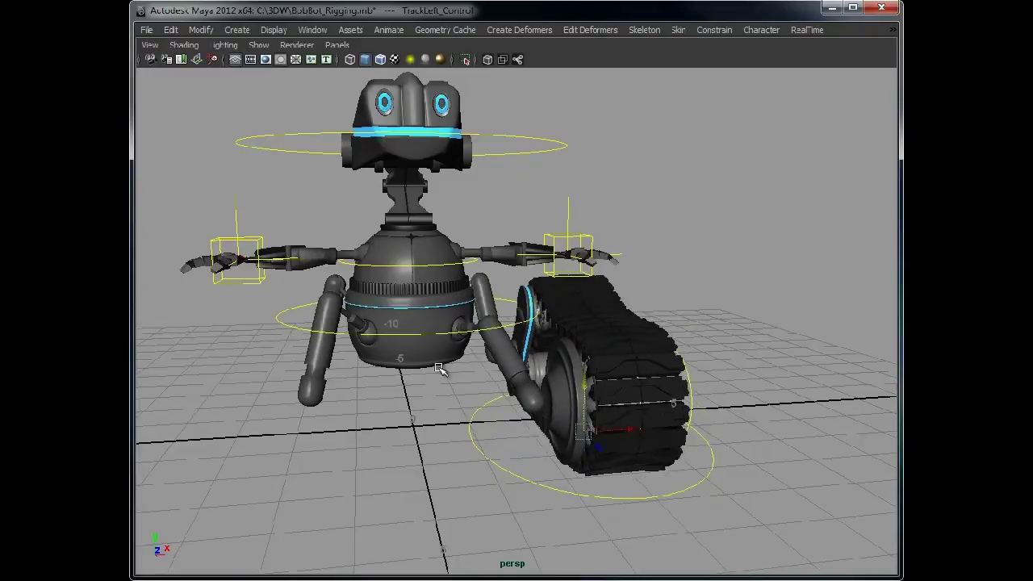
Step: Move the root control slightly forward to test how the legs stay attached to the left track
{"action": "left_click_drag", "start_coordinate": [438, 369], "coordinate": [406, 325], "text": "alt"}
{"action": "left_click_drag", "start_coordinate": [404, 365], "coordinate": [452, 362], "text": "alt"}
{"action": "left_click", "coordinate": [384, 334]}
{"action": "left_click_drag", "start_coordinate": [369, 364], "coordinate": [517, 356], "text": "alt"}
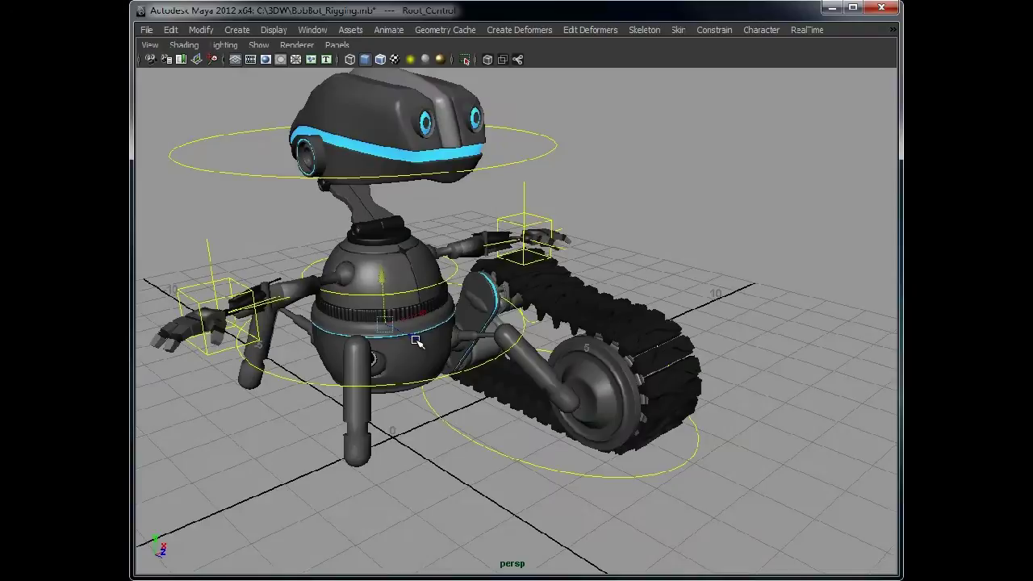
{"action": "mouse_move", "coordinate": [415, 340]}
{"action": "left_mouse_down"}
{"action": "mouse_move", "coordinate": [501, 360]}
{"action": "mouse_move", "coordinate": [426, 342]}
{"action": "left_mouse_up"}
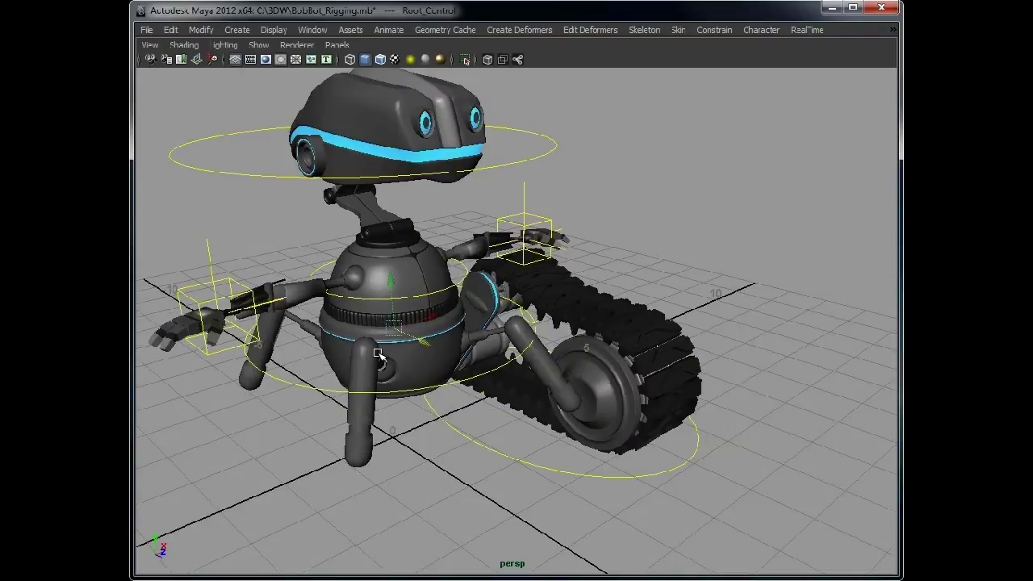
Step: Select the legs and body meshes for inspection and turn on selection highlighting in the viewport
{"action": "left_click_drag", "start_coordinate": [486, 253], "coordinate": [382, 254], "text": "alt"}
{"action": "right_click_drag", "start_coordinate": [381, 253], "coordinate": [450, 263], "text": "alt"}
{"action": "middle_click_drag", "start_coordinate": [450, 263], "coordinate": [477, 272], "text": "alt"}
{"action": "left_click", "coordinate": [343, 357]}
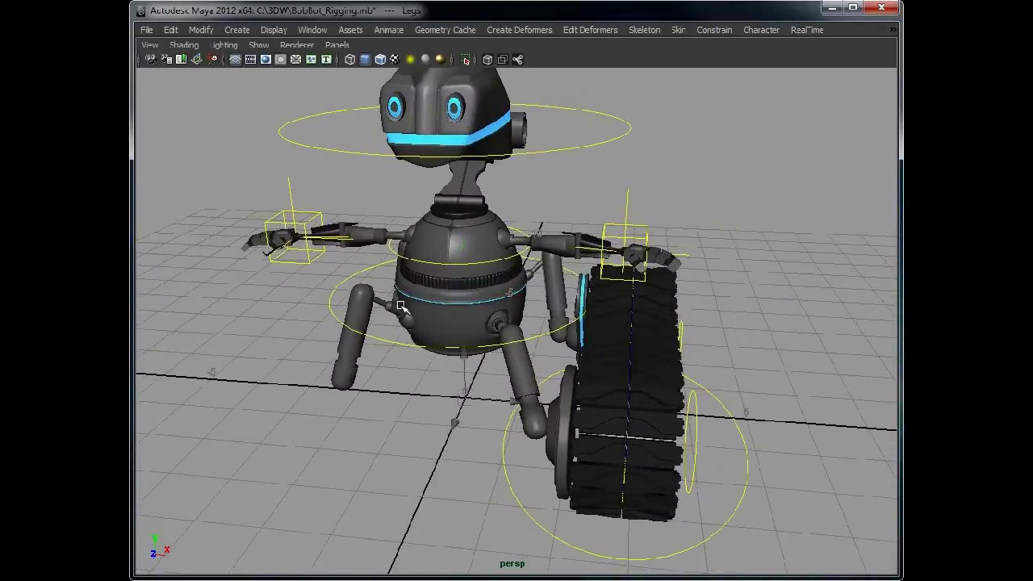
{"action": "left_click", "coordinate": [430, 346]}
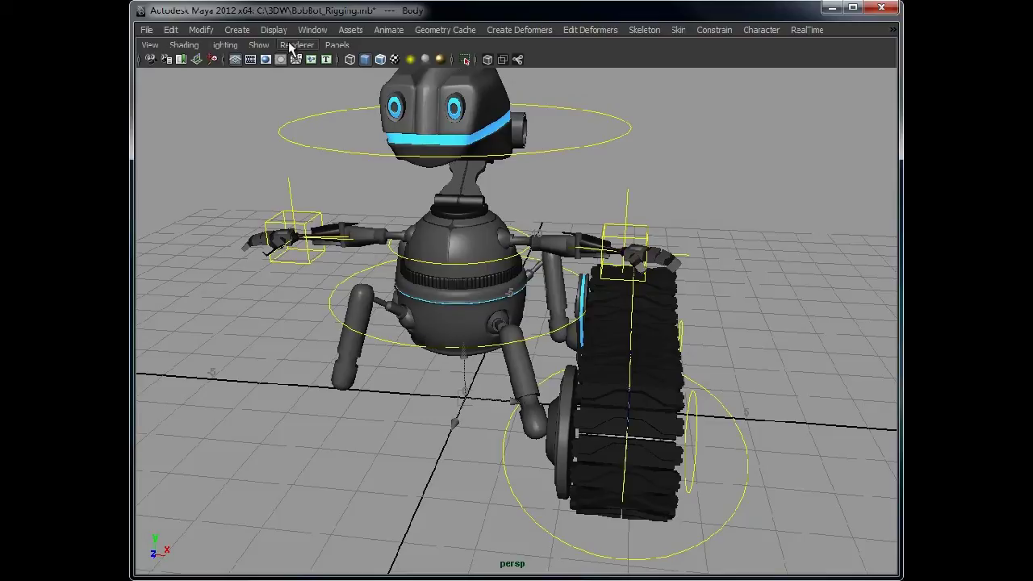
{"action": "left_click", "coordinate": [259, 45]}
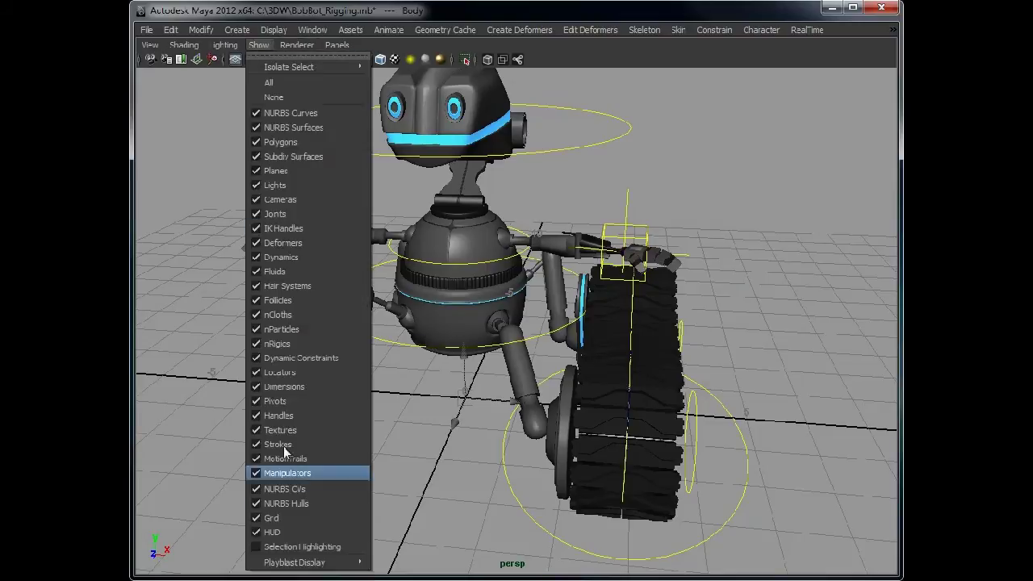
{"action": "left_click", "coordinate": [306, 546]}
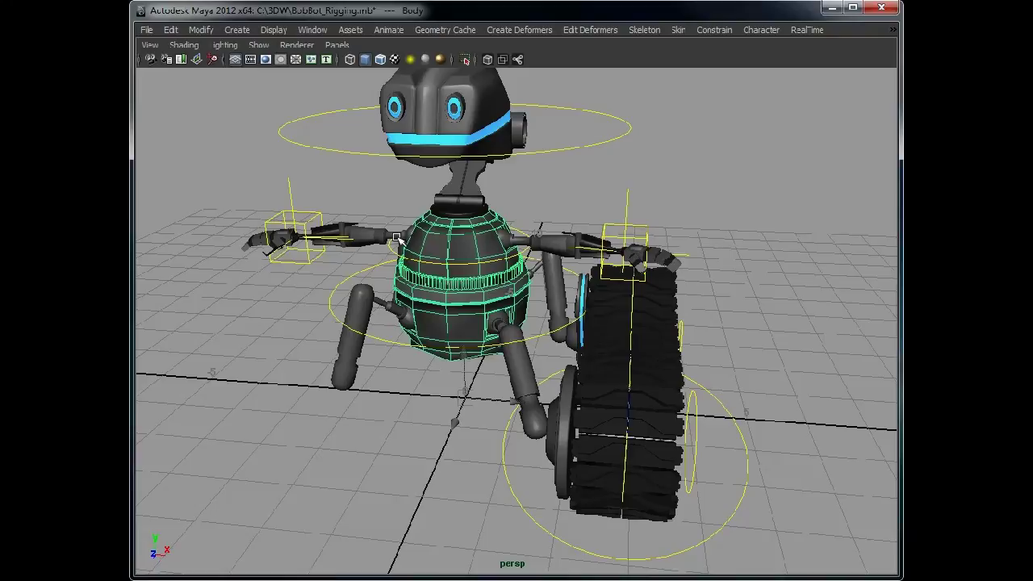
Step: Test-move the root control with highlighting on, and select the left track control to view its parts
{"action": "left_click", "coordinate": [376, 365]}
{"action": "left_click_drag", "start_coordinate": [432, 397], "coordinate": [422, 370], "text": "alt"}
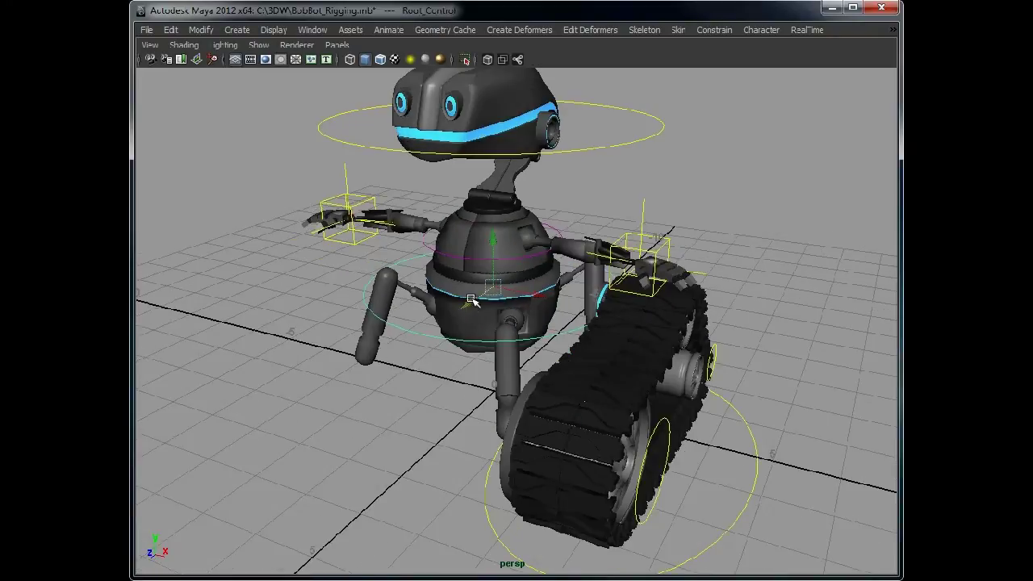
{"action": "mouse_move", "coordinate": [471, 299]}
{"action": "left_mouse_down"}
{"action": "mouse_move", "coordinate": [449, 312]}
{"action": "mouse_move", "coordinate": [475, 292]}
{"action": "left_mouse_up"}
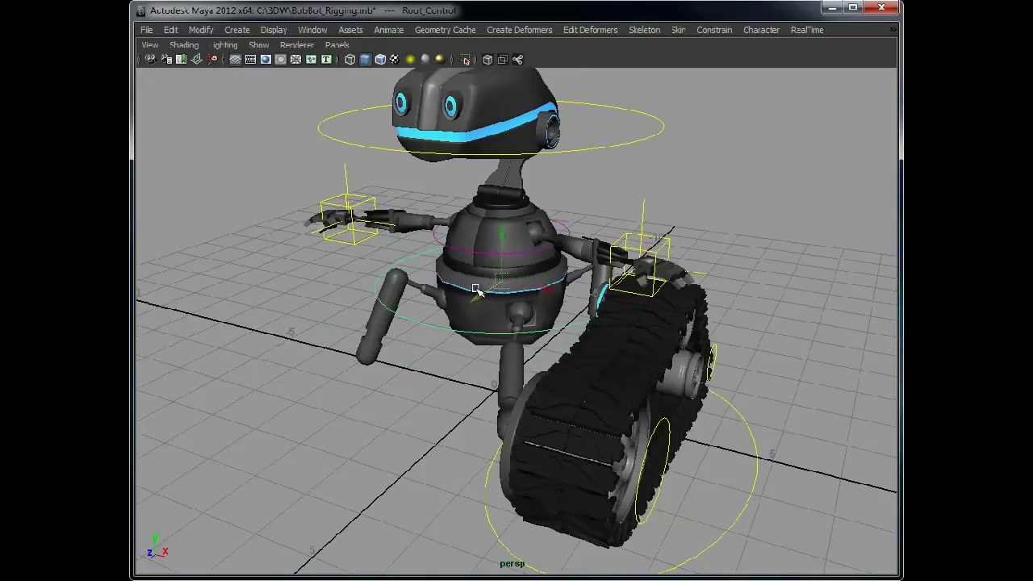
{"action": "left_click_drag", "start_coordinate": [476, 289], "coordinate": [446, 252], "text": "alt"}
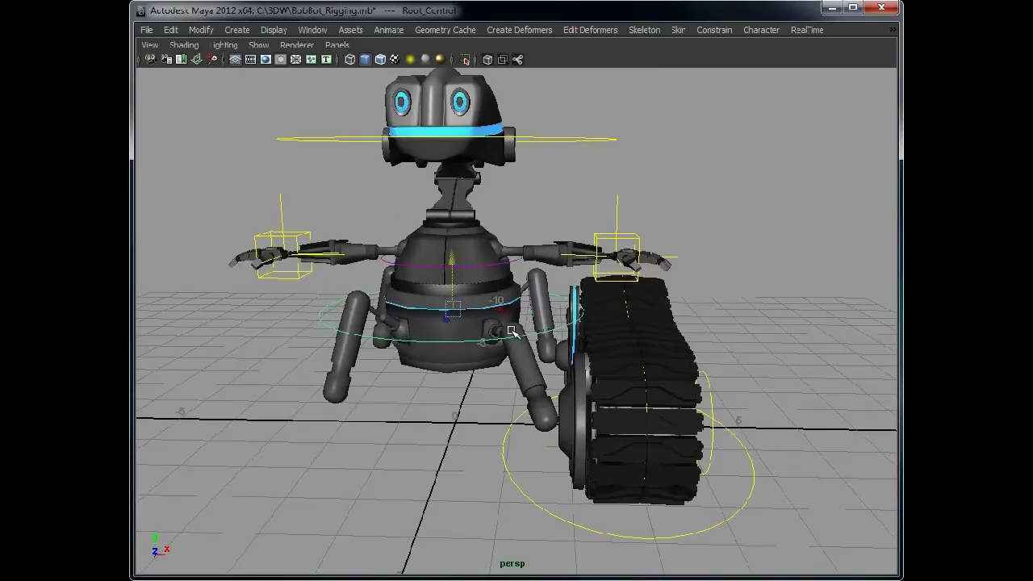
{"action": "left_click", "coordinate": [624, 537]}
{"action": "left_click_drag", "start_coordinate": [480, 475], "coordinate": [561, 441], "text": "alt"}
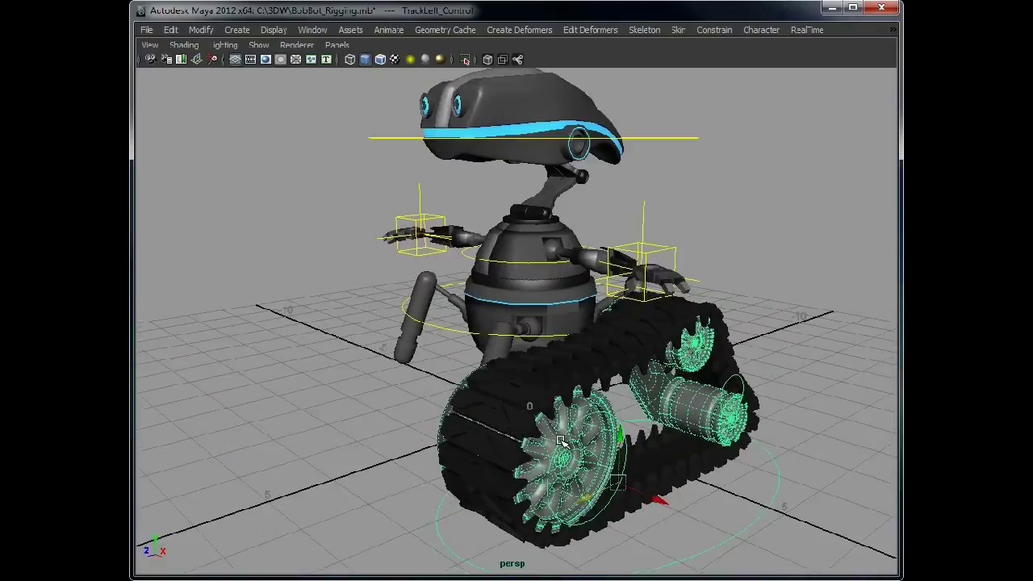
{"action": "right_click_drag", "start_coordinate": [708, 348], "coordinate": [584, 382], "text": "alt"}
Step: Undo the last root control test move and clear the selection
{"action": "key", "text": "z"}
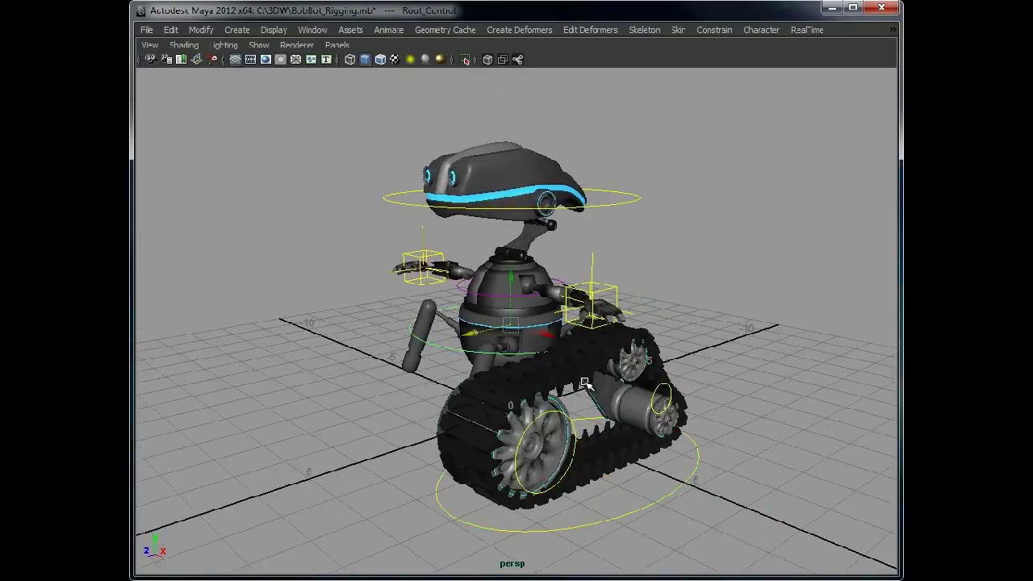
{"action": "key", "text": "z"}
{"action": "key", "text": "Down"}
{"action": "mouse_move", "coordinate": [545, 411]}
{"action": "left_mouse_down", "text": "alt"}
{"action": "mouse_move", "coordinate": [490, 422]}
{"action": "mouse_move", "coordinate": [536, 405]}
{"action": "left_mouse_up", "text": "alt"}
{"action": "left_click", "coordinate": [667, 305]}
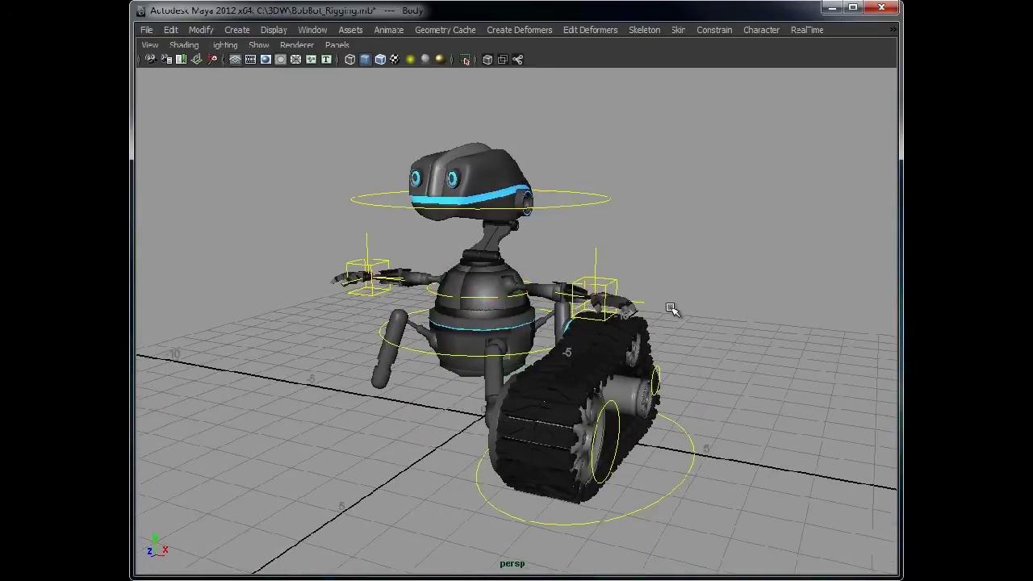
{"action": "mouse_move", "coordinate": [691, 428]}
{"action": "left_mouse_down", "text": "alt"}
{"action": "mouse_move", "coordinate": [682, 411]}
{"action": "mouse_move", "coordinate": [703, 413]}
{"action": "left_mouse_up", "text": "alt"}
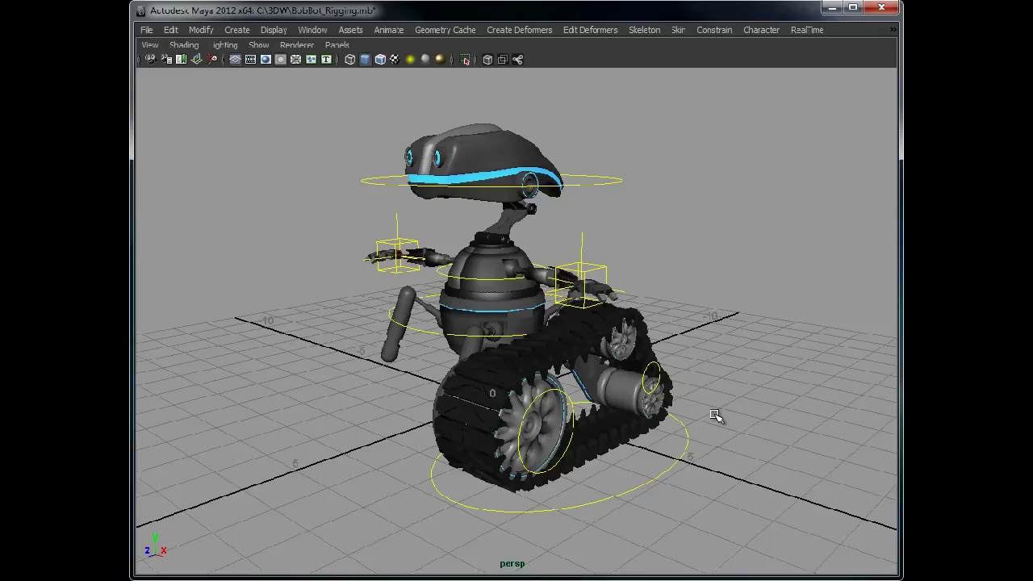
{"action": "left_click_drag", "start_coordinate": [710, 422], "coordinate": [718, 475], "text": "alt"}
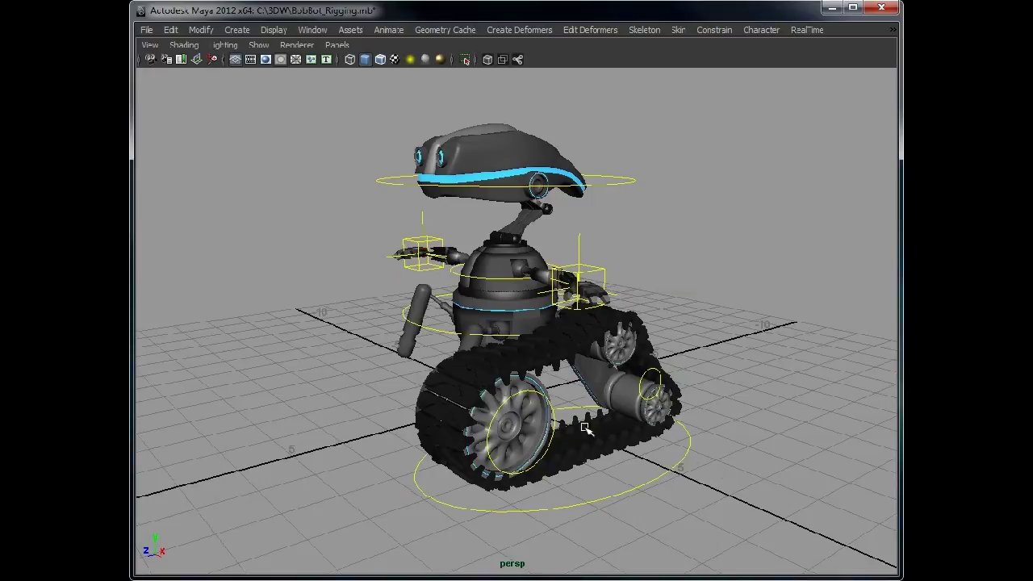
Step: Select the left track control and test-move it along its travel direction to check the wheels and treads
{"action": "left_click_drag", "start_coordinate": [542, 393], "coordinate": [646, 476], "text": "alt"}
{"action": "left_click", "coordinate": [611, 507]}
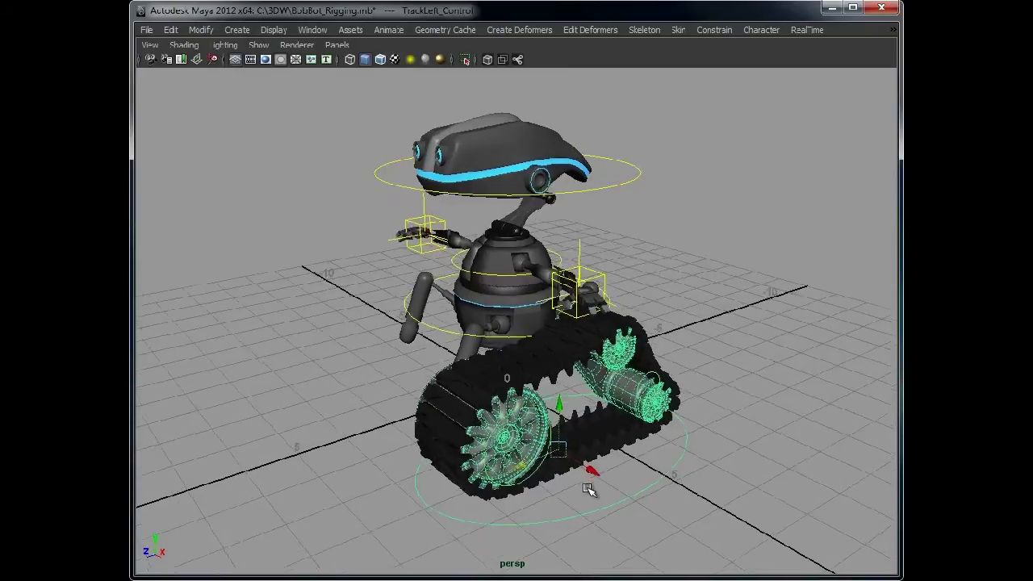
{"action": "left_click_drag", "start_coordinate": [523, 467], "coordinate": [547, 434]}
{"action": "middle_click_drag", "start_coordinate": [535, 439], "coordinate": [484, 401], "text": "alt"}
{"action": "right_click_drag", "start_coordinate": [482, 401], "coordinate": [624, 407], "text": "alt"}
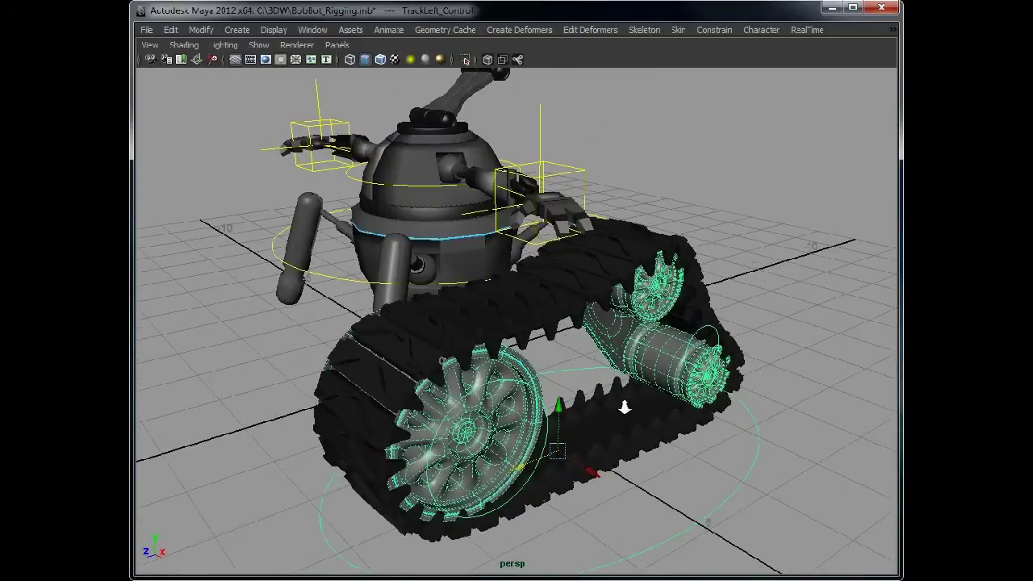
Step: Select a single tread above the left front wheel to inspect it, and clear the selection
{"action": "left_click", "coordinate": [395, 385]}
{"action": "left_click", "coordinate": [239, 360]}
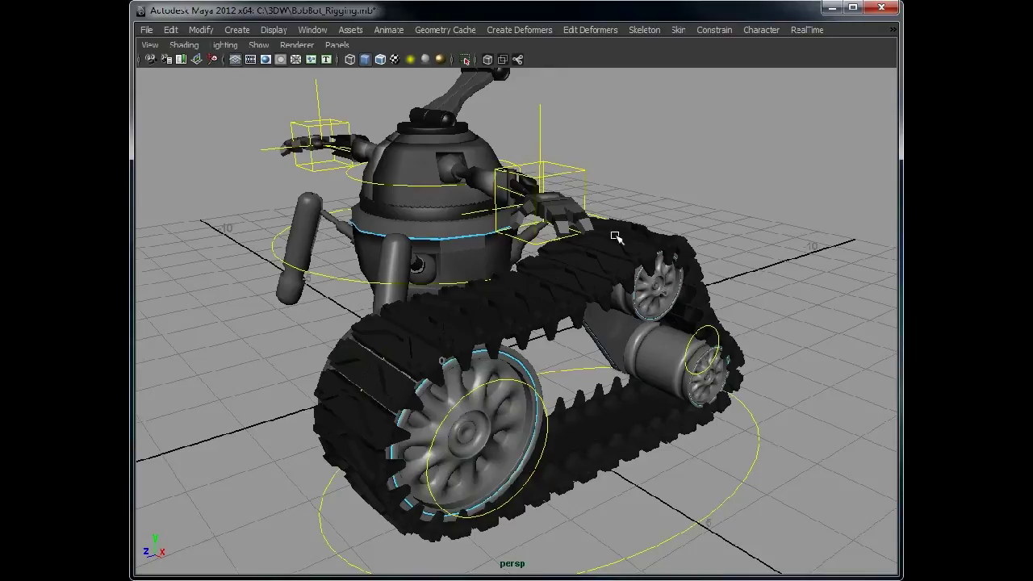
{"action": "left_click", "coordinate": [355, 329]}
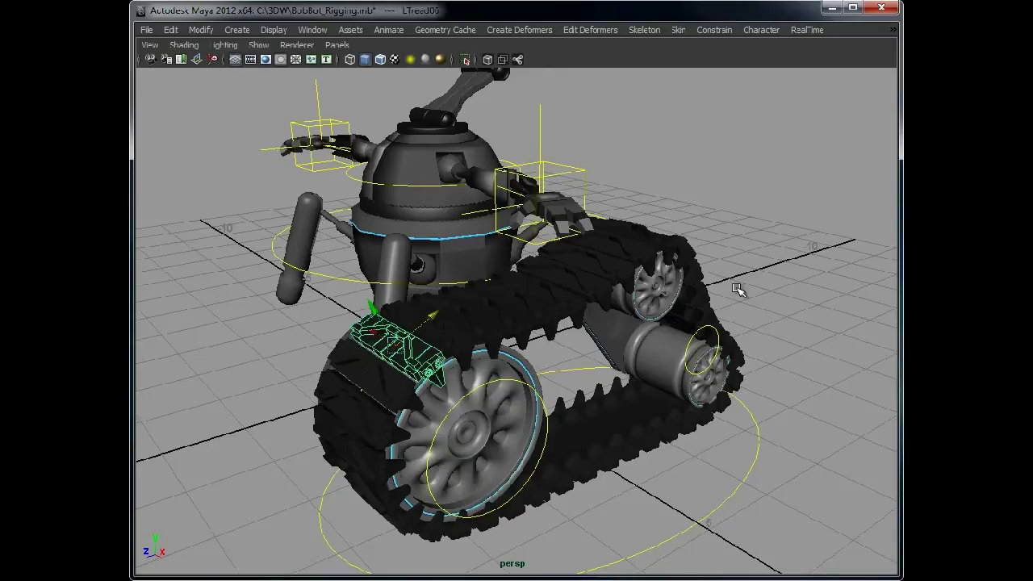
{"action": "left_click", "coordinate": [766, 291]}
{"action": "right_click_drag", "start_coordinate": [747, 315], "coordinate": [605, 316], "text": "alt"}
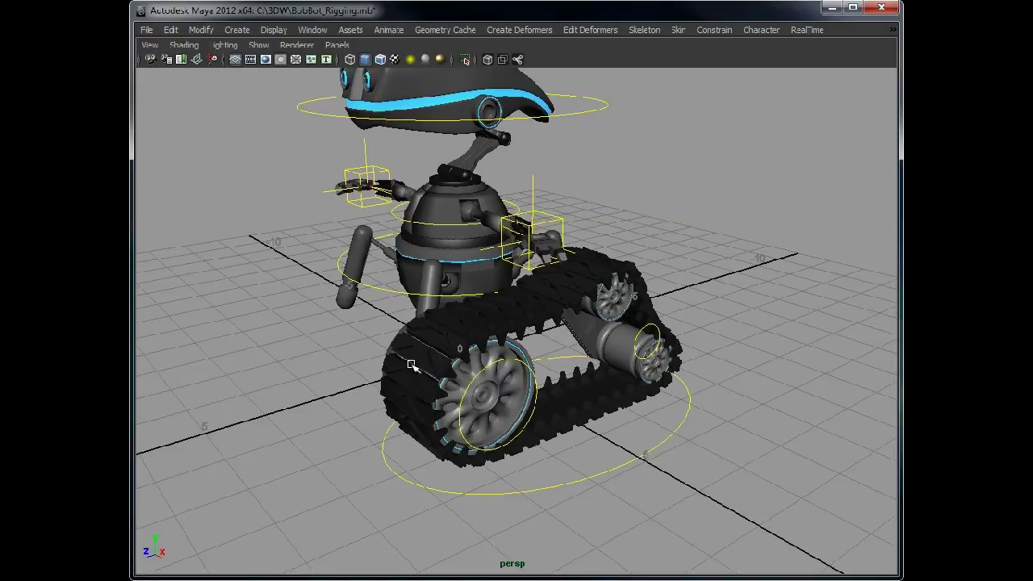
{"action": "left_click_drag", "start_coordinate": [628, 381], "coordinate": [605, 376], "text": "alt"}
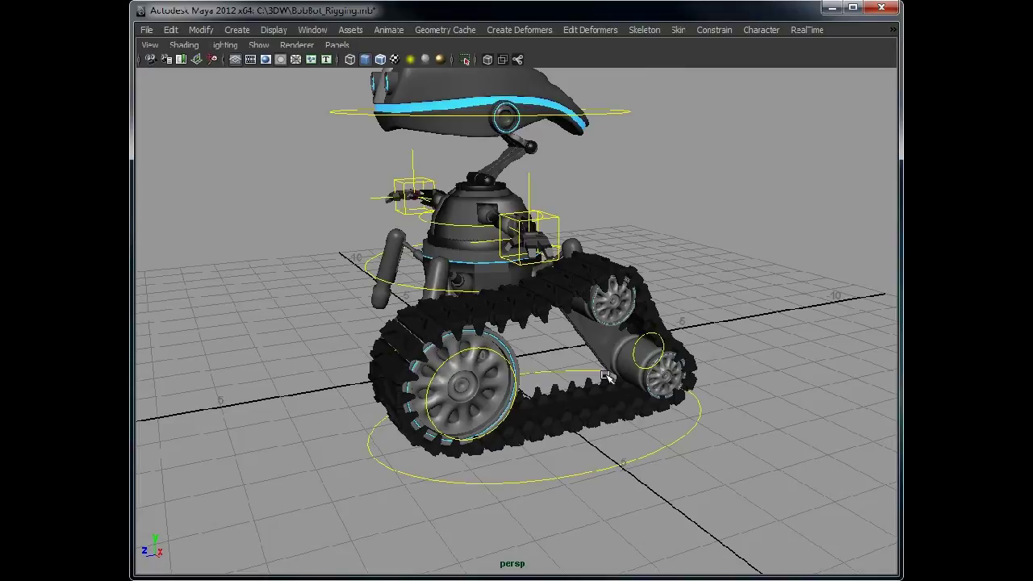
{"action": "left_click_drag", "start_coordinate": [418, 369], "coordinate": [656, 331], "text": "alt"}
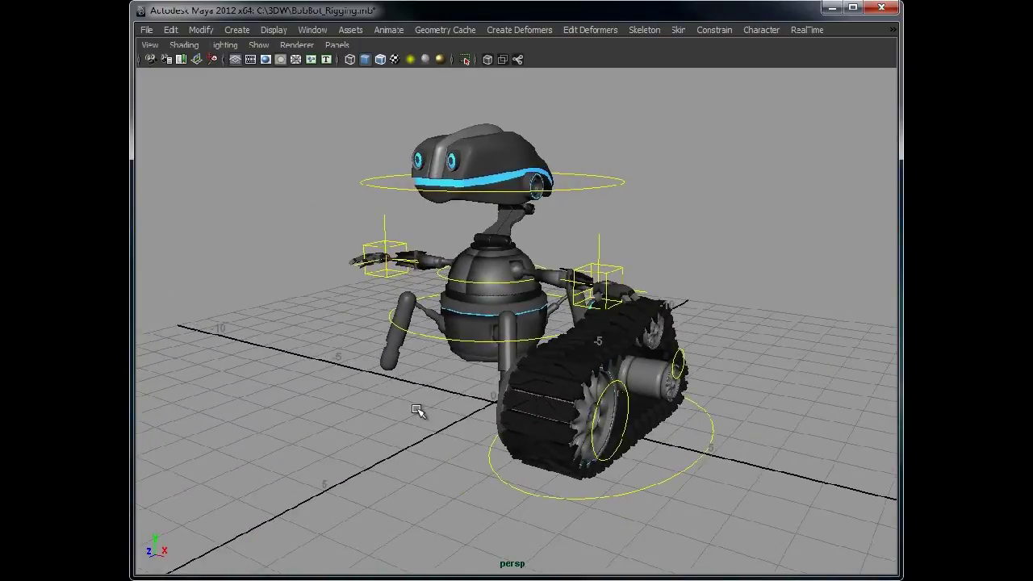
{"action": "left_click_drag", "start_coordinate": [768, 424], "coordinate": [709, 423], "text": "alt"}
{"action": "left_click_drag", "start_coordinate": [615, 431], "coordinate": [659, 363], "text": "alt"}
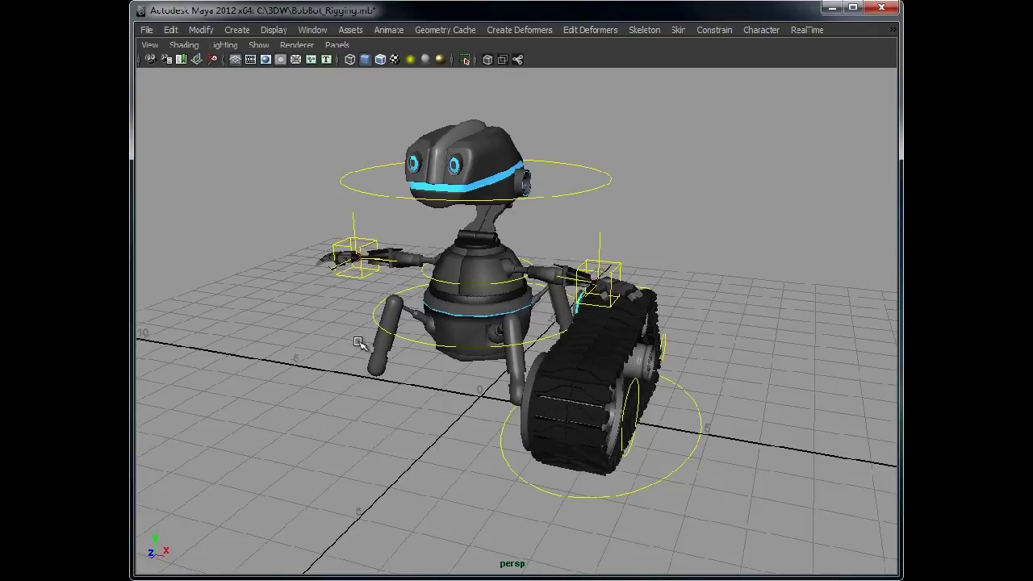
{"action": "left_click_drag", "start_coordinate": [715, 418], "coordinate": [658, 395], "text": "alt"}
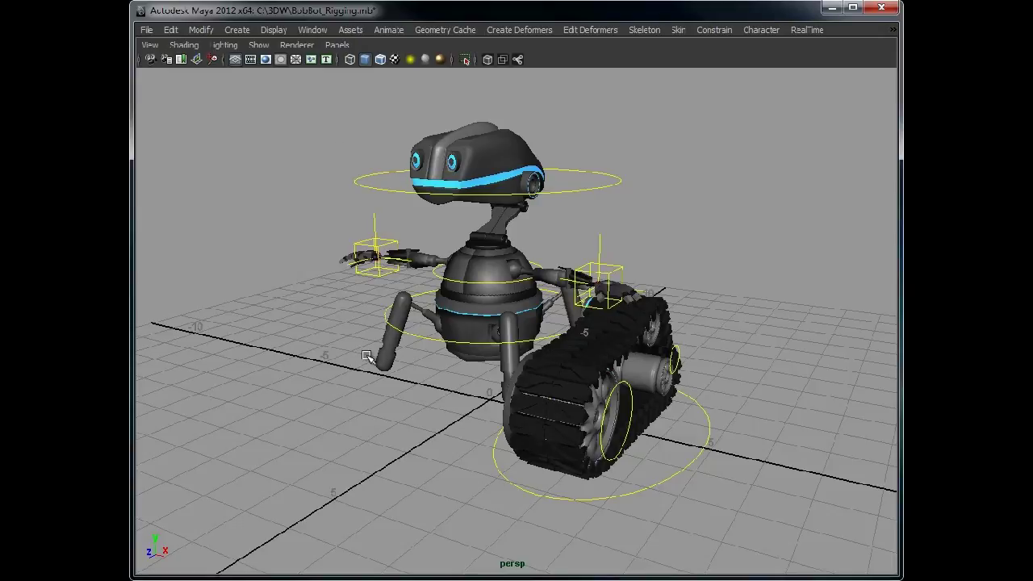
{"action": "left_click_drag", "start_coordinate": [726, 372], "coordinate": [621, 380], "text": "alt"}
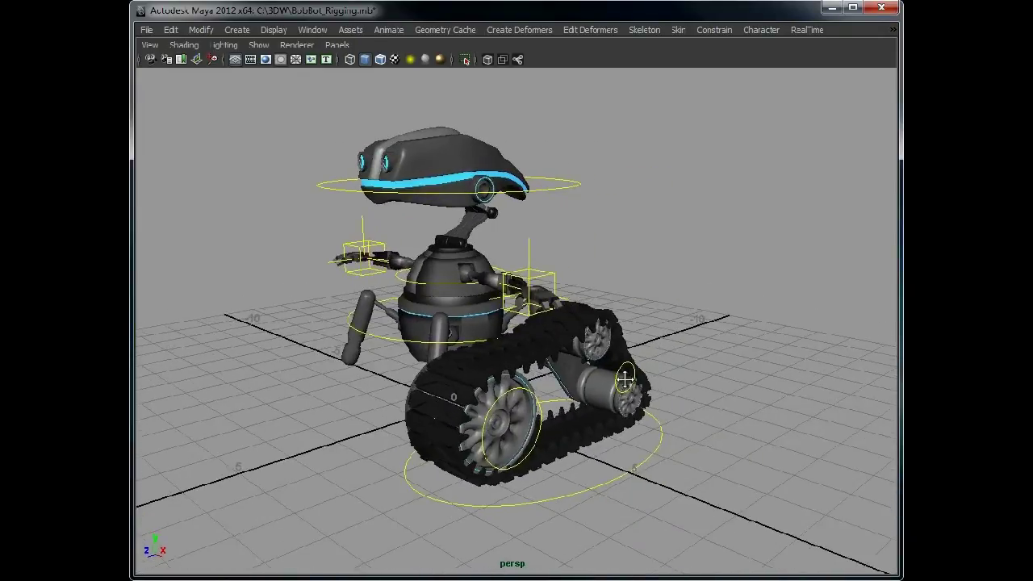
Step: Shift the left track control slightly forward to test the rolling wheels and treads up close
{"action": "left_click", "coordinate": [616, 502]}
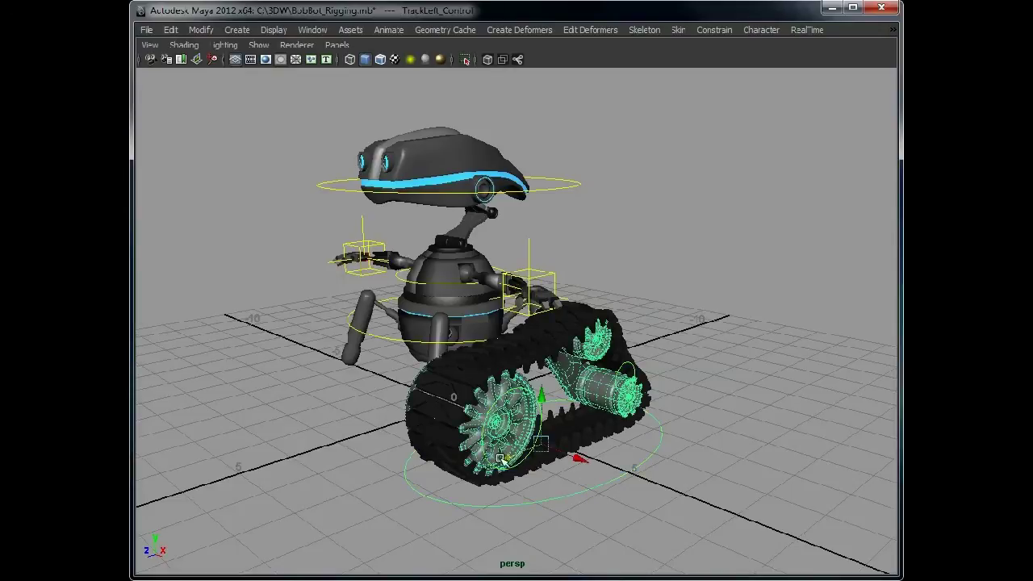
{"action": "mouse_move", "coordinate": [506, 458]}
{"action": "left_mouse_down"}
{"action": "mouse_move", "coordinate": [537, 447]}
{"action": "mouse_move", "coordinate": [460, 468]}
{"action": "mouse_move", "coordinate": [509, 451]}
{"action": "mouse_move", "coordinate": [489, 461]}
{"action": "left_mouse_up"}
{"action": "middle_click_drag", "start_coordinate": [489, 460], "coordinate": [509, 399], "text": "alt"}
{"action": "right_click_drag", "start_coordinate": [509, 399], "coordinate": [613, 403], "text": "alt"}
{"action": "left_click_drag", "start_coordinate": [613, 403], "coordinate": [594, 403], "text": "alt"}
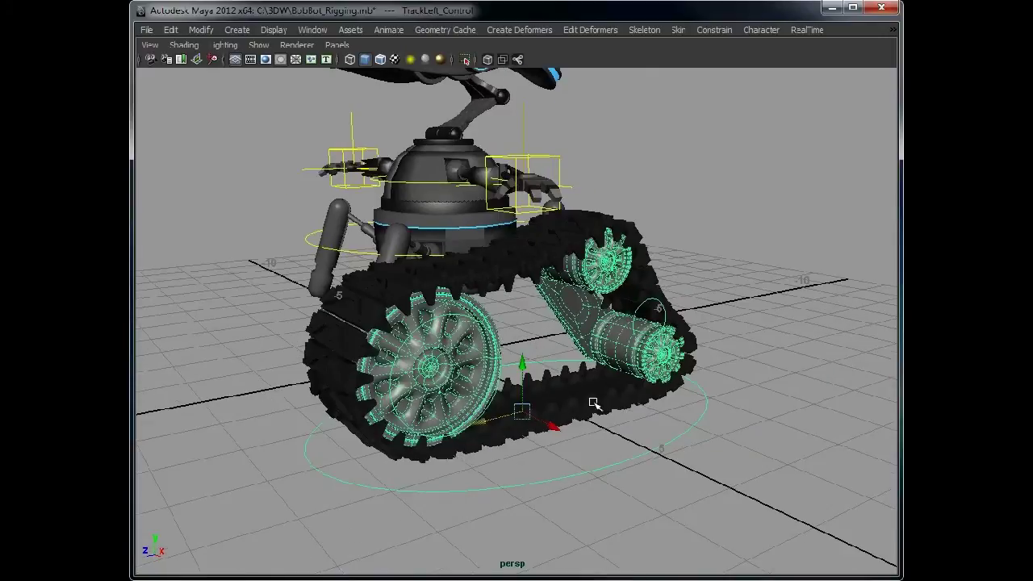
Step: Test-move the left front wheel control upward, undo the move and clear the selection
{"action": "left_click", "coordinate": [494, 344]}
{"action": "left_click_drag", "start_coordinate": [450, 328], "coordinate": [449, 295]}
{"action": "key", "text": "z"}
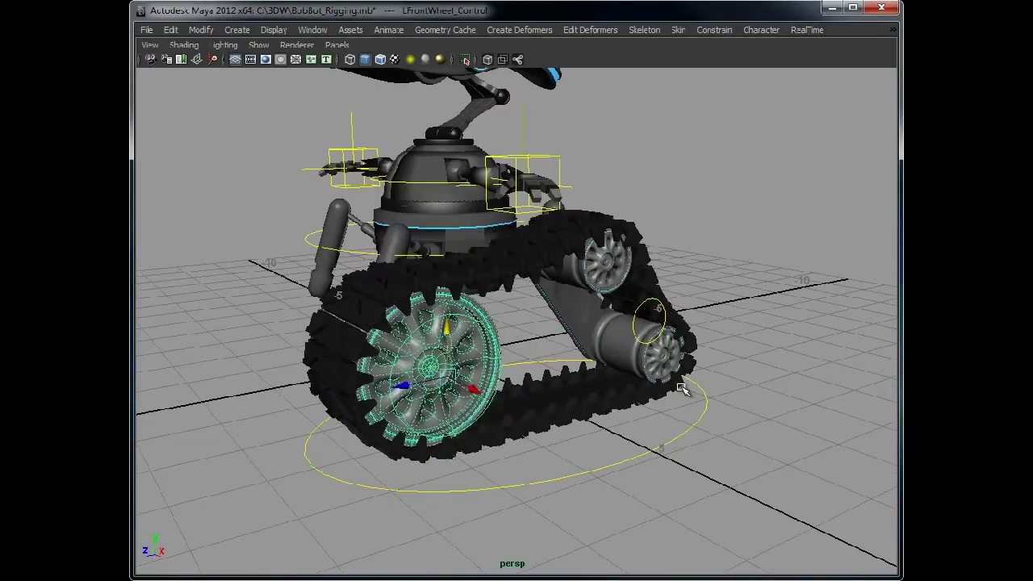
{"action": "right_click_drag", "start_coordinate": [721, 331], "coordinate": [644, 388], "text": "alt"}
{"action": "left_click_drag", "start_coordinate": [644, 388], "coordinate": [775, 392], "text": "alt"}
{"action": "left_click", "coordinate": [775, 391]}
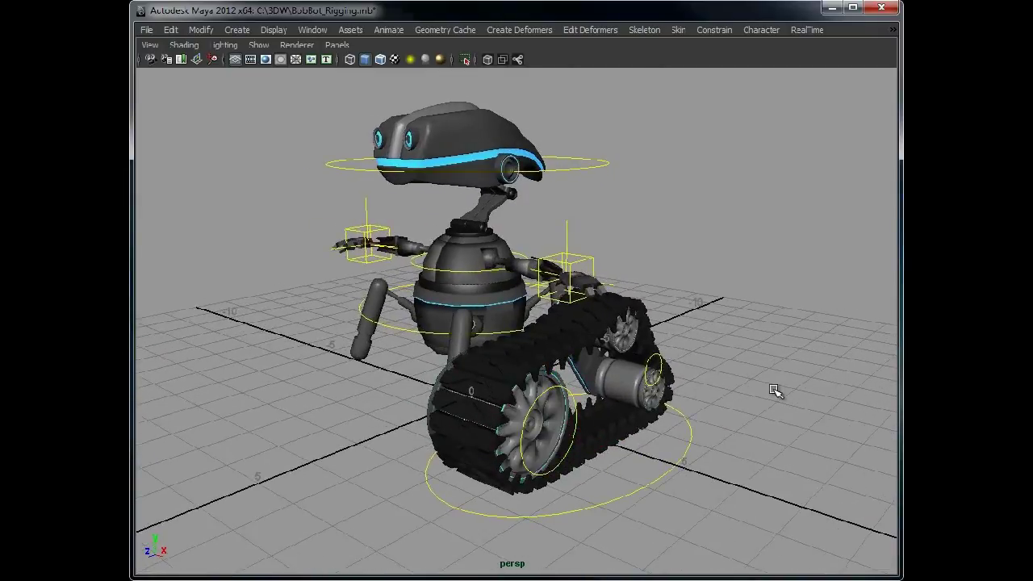
Step: Test-move the left arm control, undo the move and clear the selection
{"action": "left_click", "coordinate": [585, 298]}
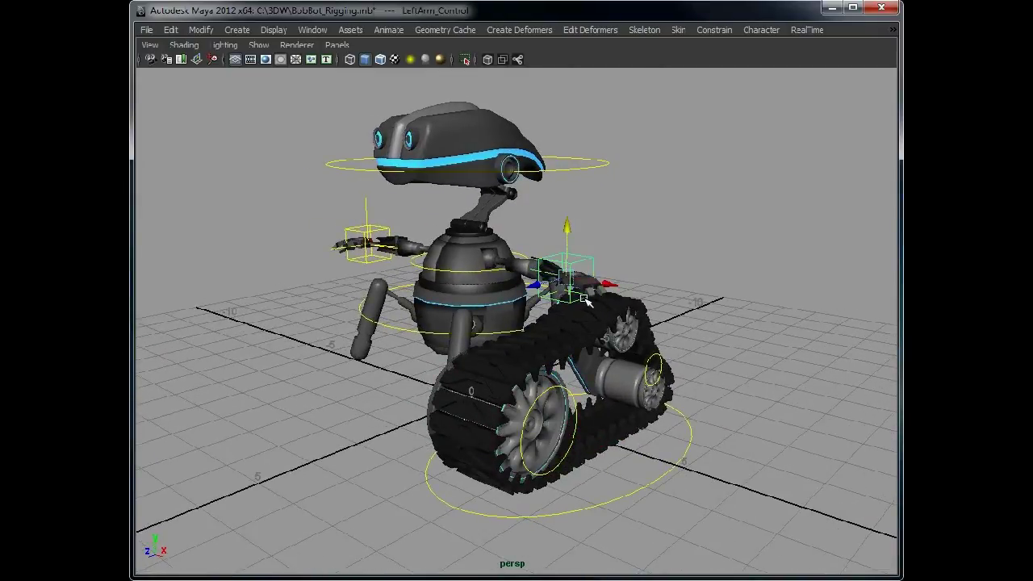
{"action": "left_click_drag", "start_coordinate": [564, 281], "coordinate": [541, 273]}
{"action": "key", "text": "z"}
{"action": "left_click", "coordinate": [711, 214]}
{"action": "left_click_drag", "start_coordinate": [379, 290], "coordinate": [419, 276], "text": "alt"}
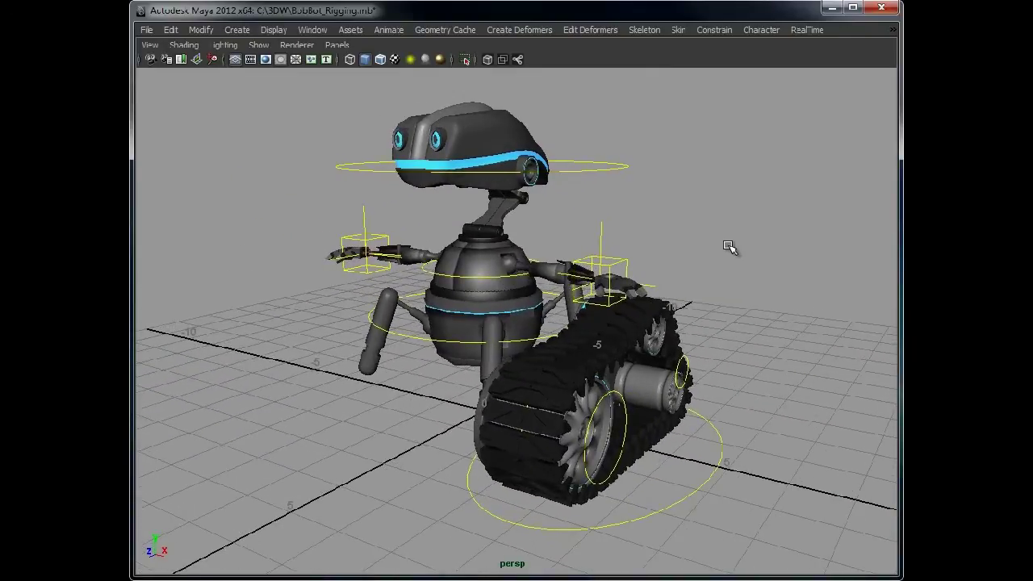